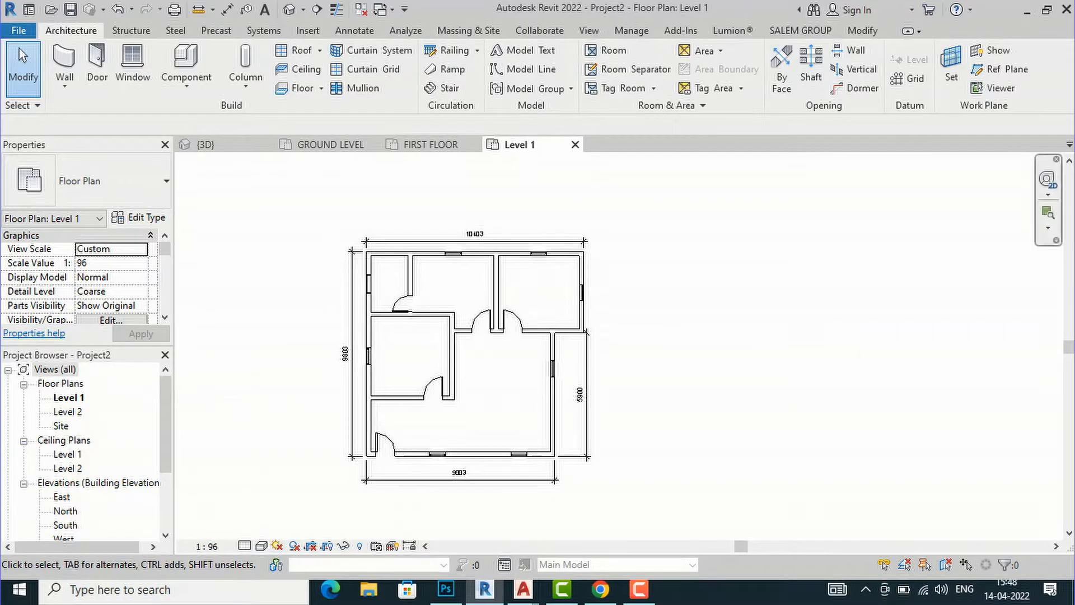
Step: Start a new sheet and browse the family library to the Titleblocks folder under Libraries, English, US
{"action": "left_click", "coordinate": [589, 30]}
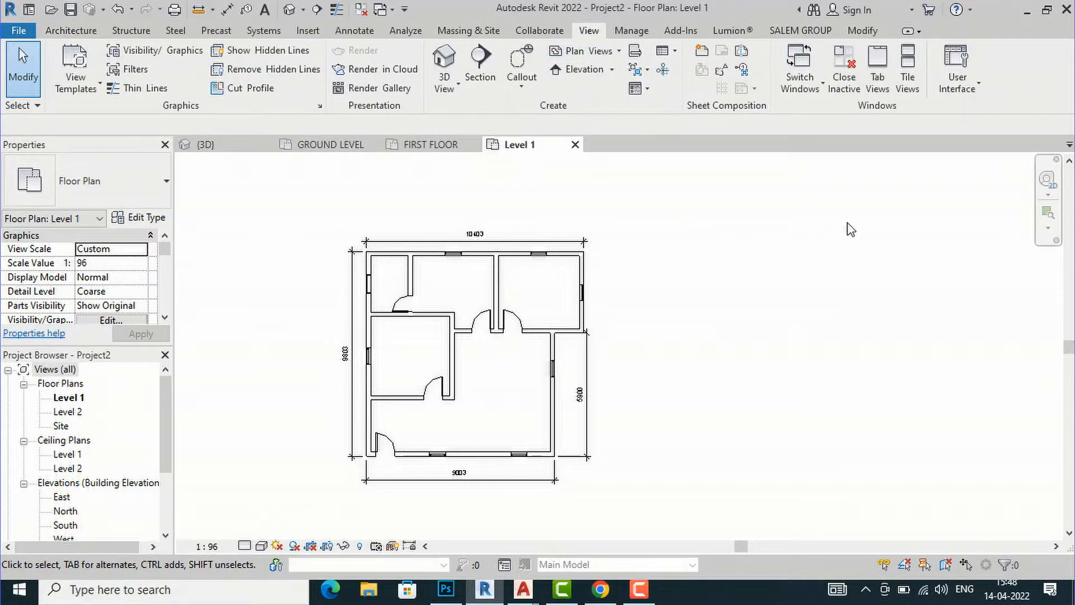
{"action": "left_click", "coordinate": [696, 57]}
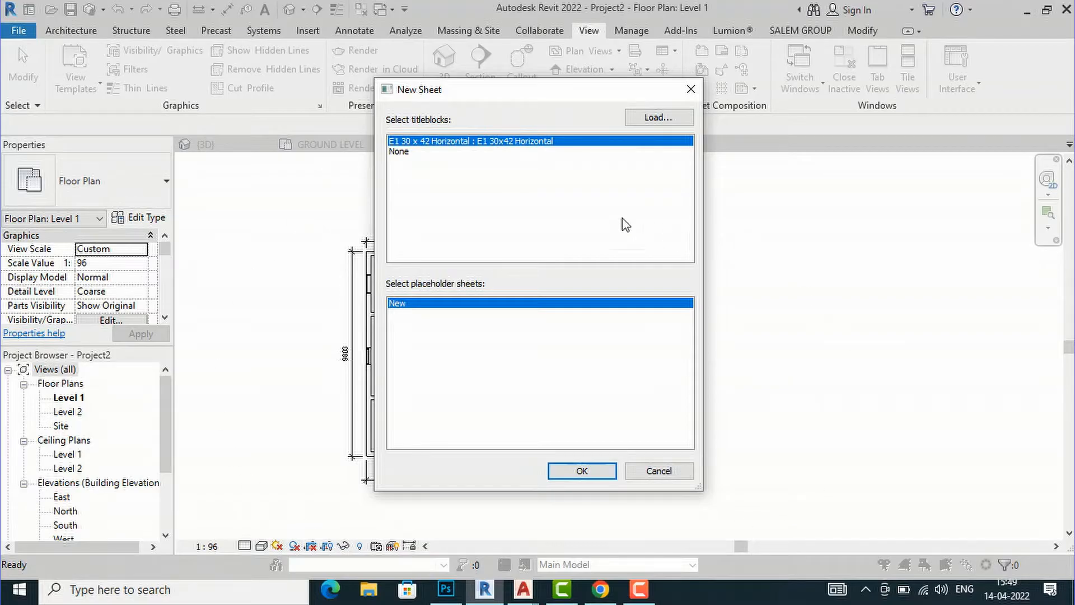
{"action": "left_click", "coordinate": [664, 122]}
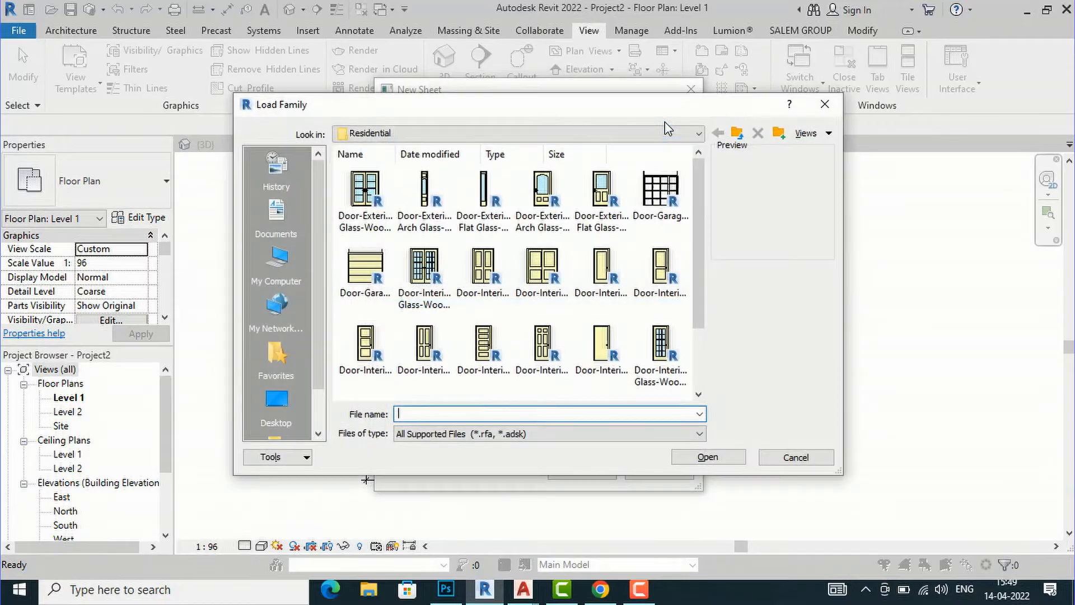
{"action": "left_click", "coordinate": [587, 139]}
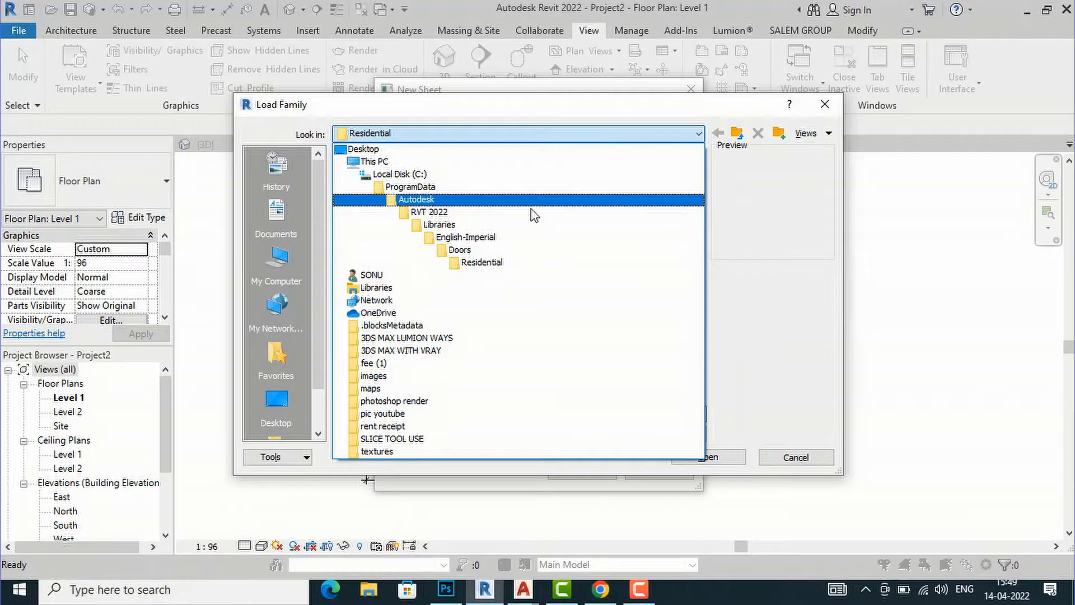
{"action": "left_click", "coordinate": [530, 234]}
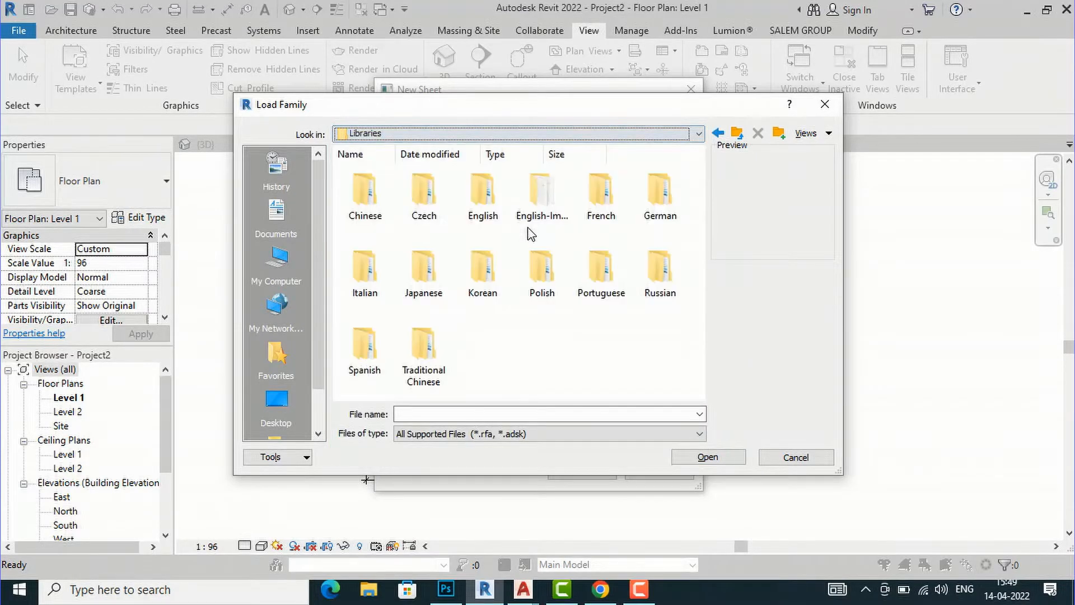
{"action": "double_click", "coordinate": [500, 200]}
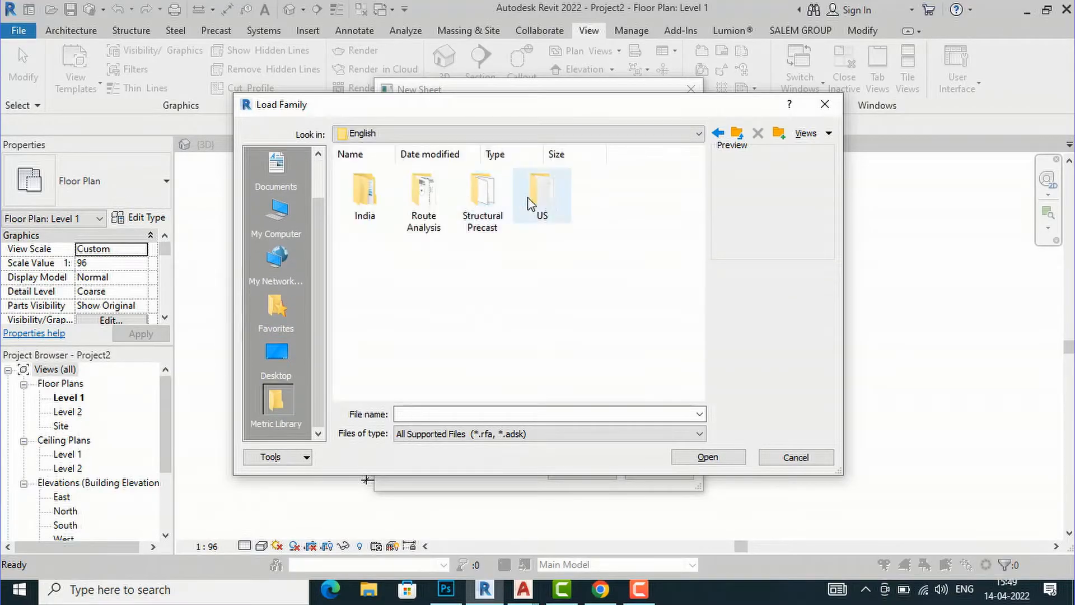
{"action": "double_click", "coordinate": [540, 206]}
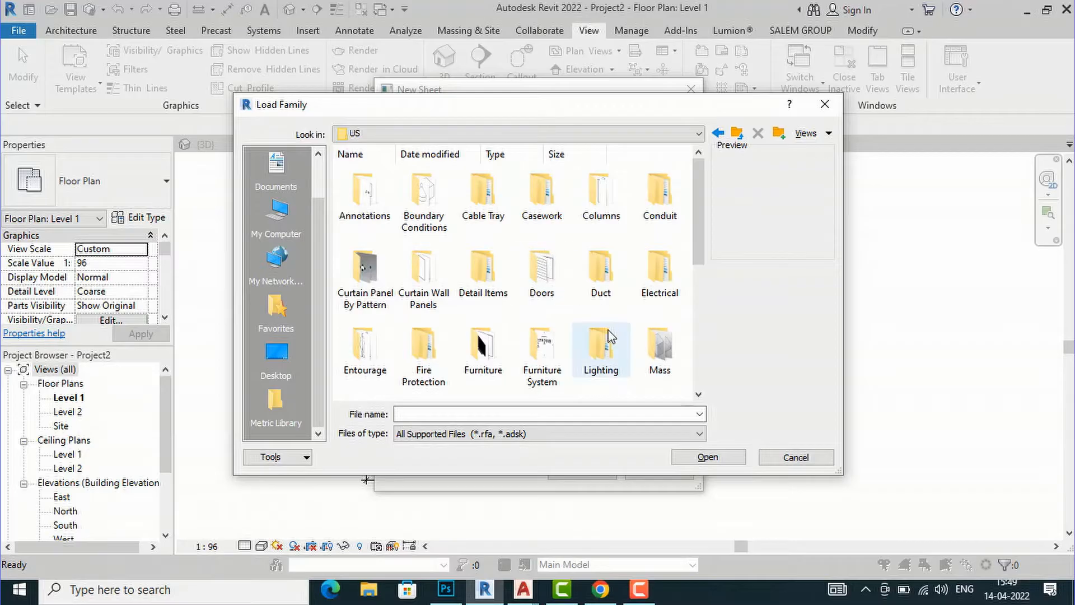
{"action": "scroll", "coordinate": [609, 336], "scroll_direction": "down", "scroll_amount": 5}
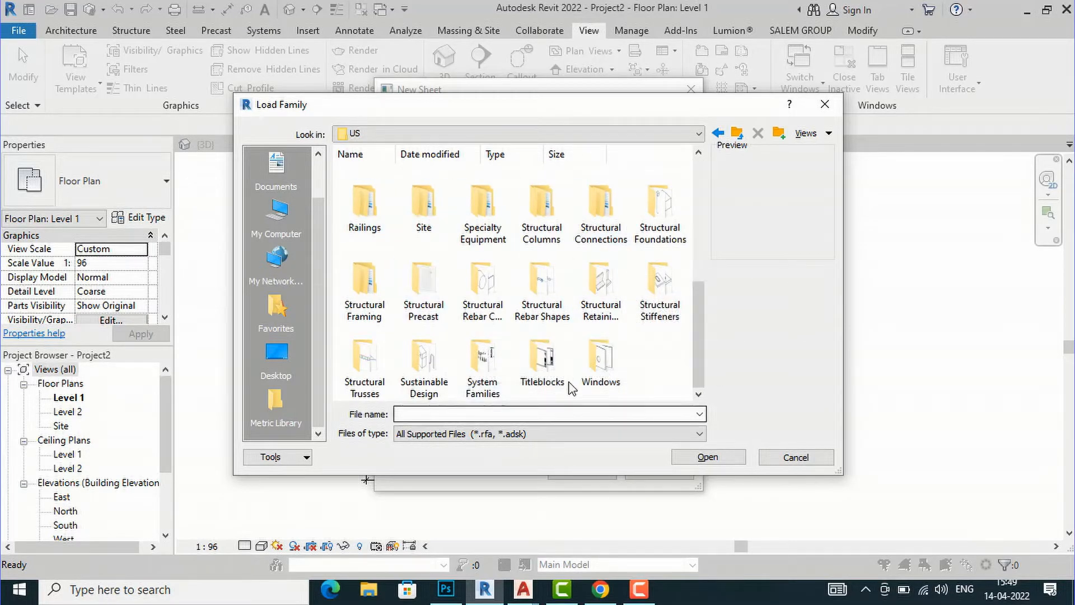
{"action": "double_click", "coordinate": [546, 364]}
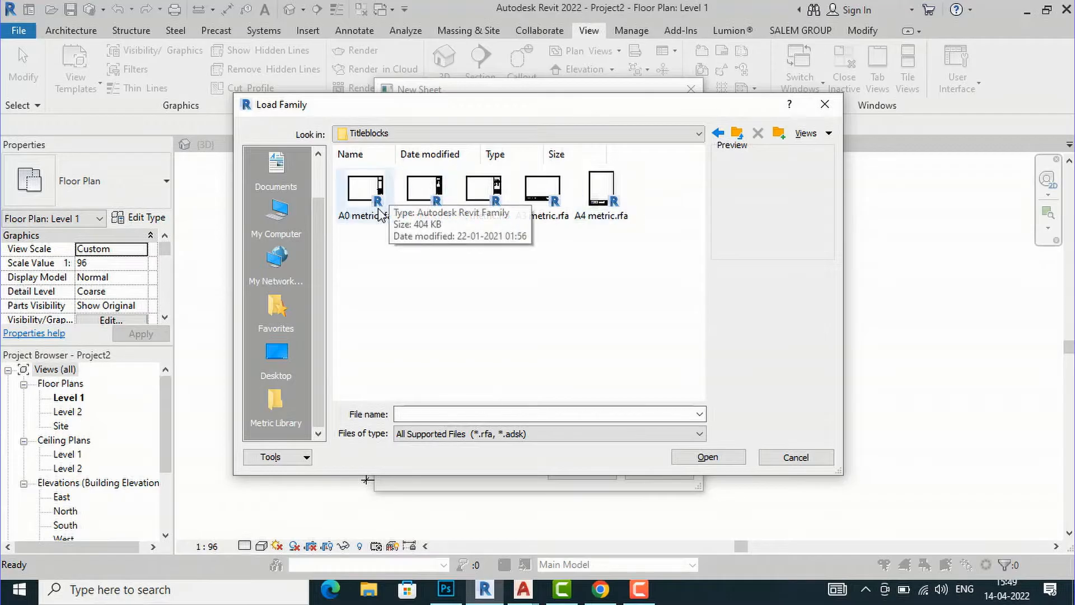
Step: Load the A4 metric.rfa title block and create the new sheet with it
{"action": "left_click", "coordinate": [602, 219]}
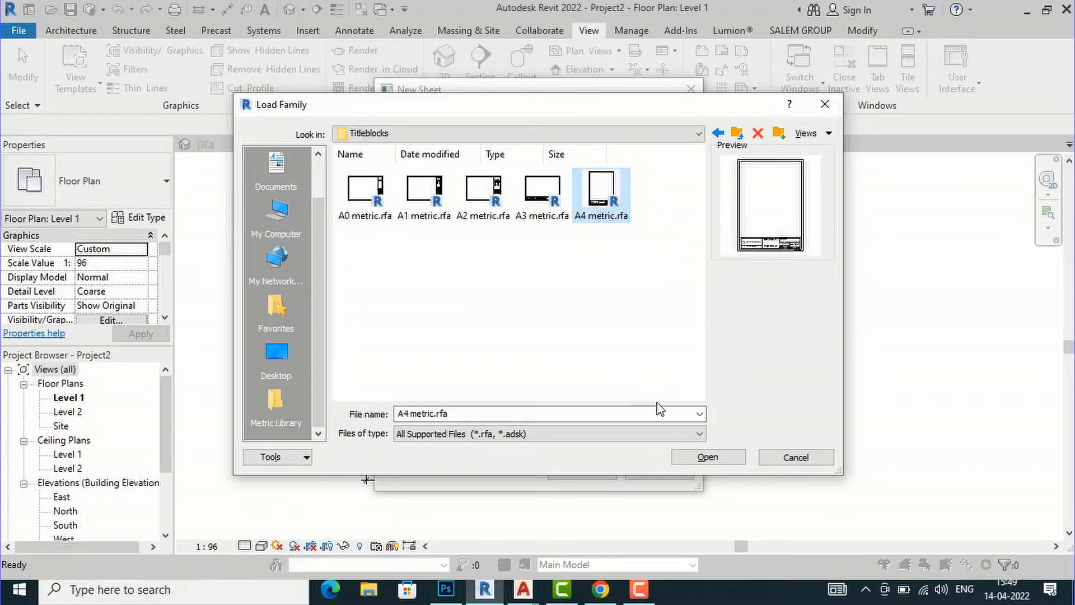
{"action": "left_click", "coordinate": [699, 459]}
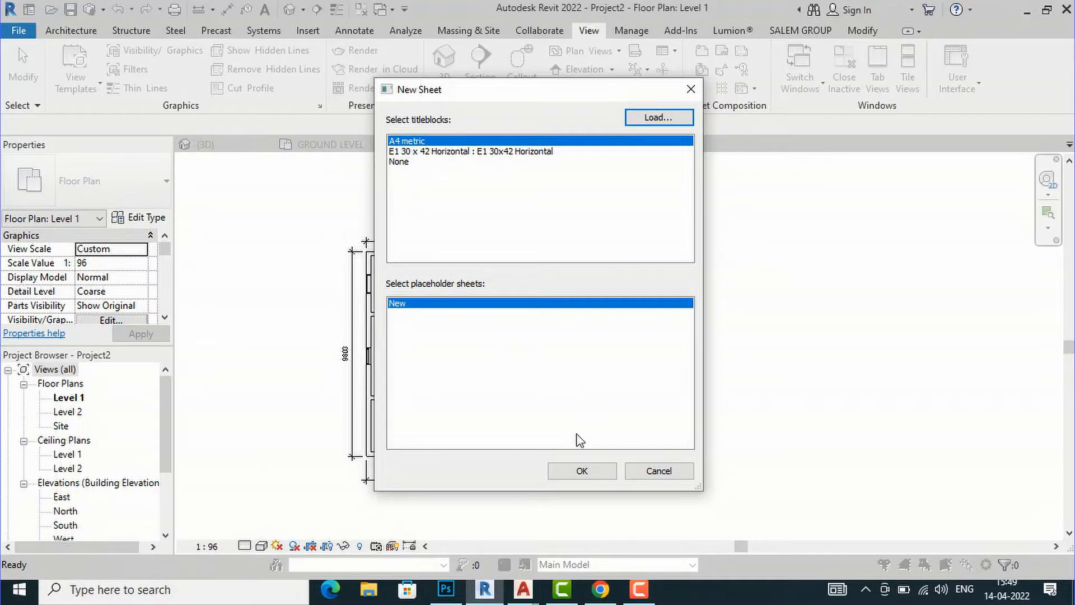
{"action": "left_click", "coordinate": [582, 471]}
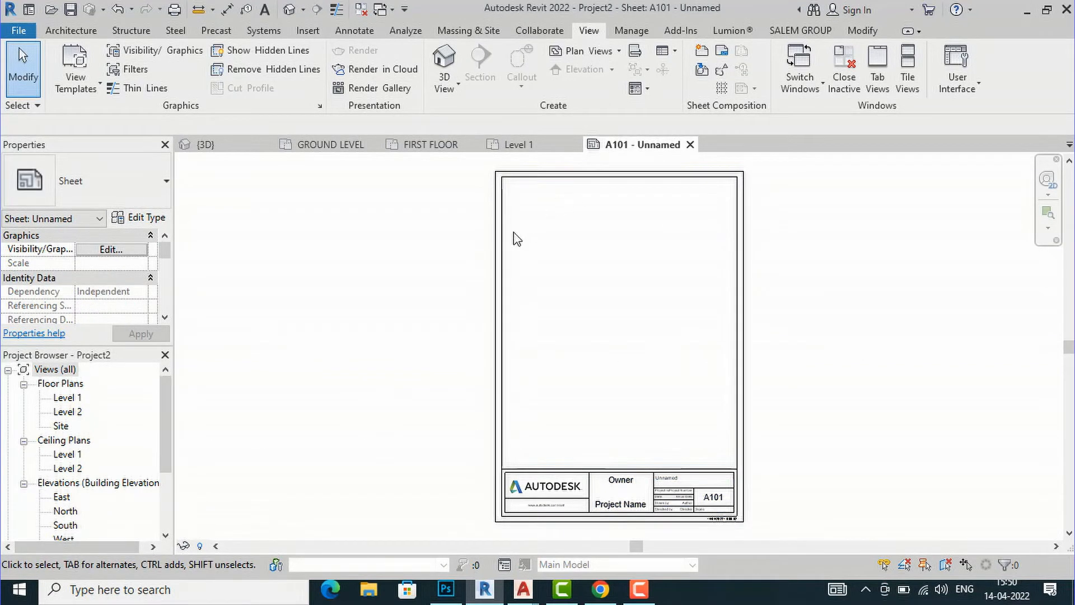
Step: Select the sheet's title block and enter "pROPOSED RESIDENCE FOR CLIENT" as its sheet name
{"action": "scroll", "coordinate": [455, 386], "scroll_direction": "down", "scroll_amount": 2}
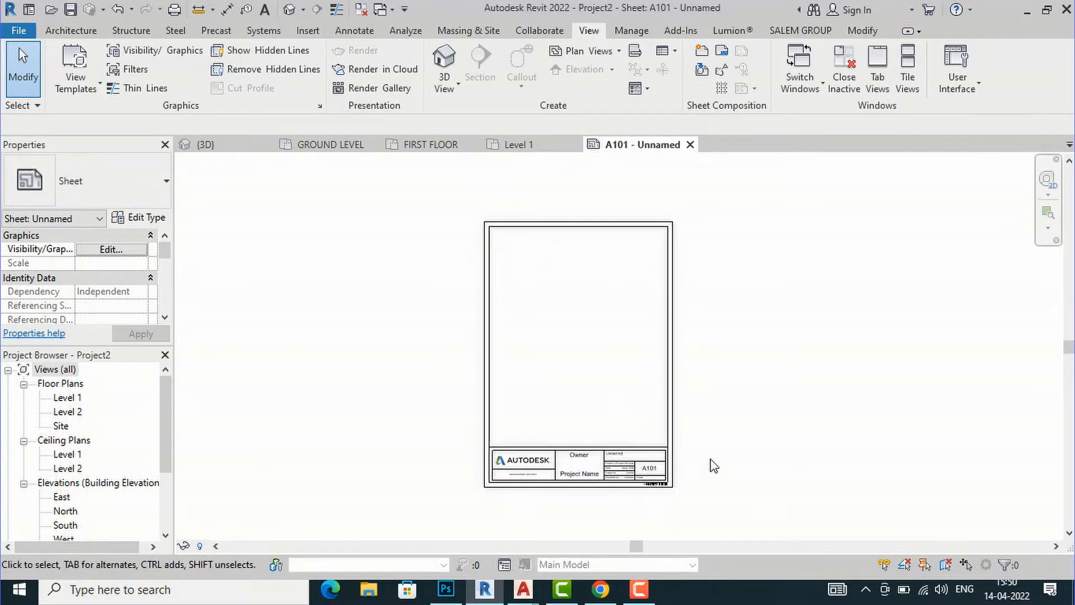
{"action": "scroll", "coordinate": [694, 400], "scroll_direction": "up", "scroll_amount": 1}
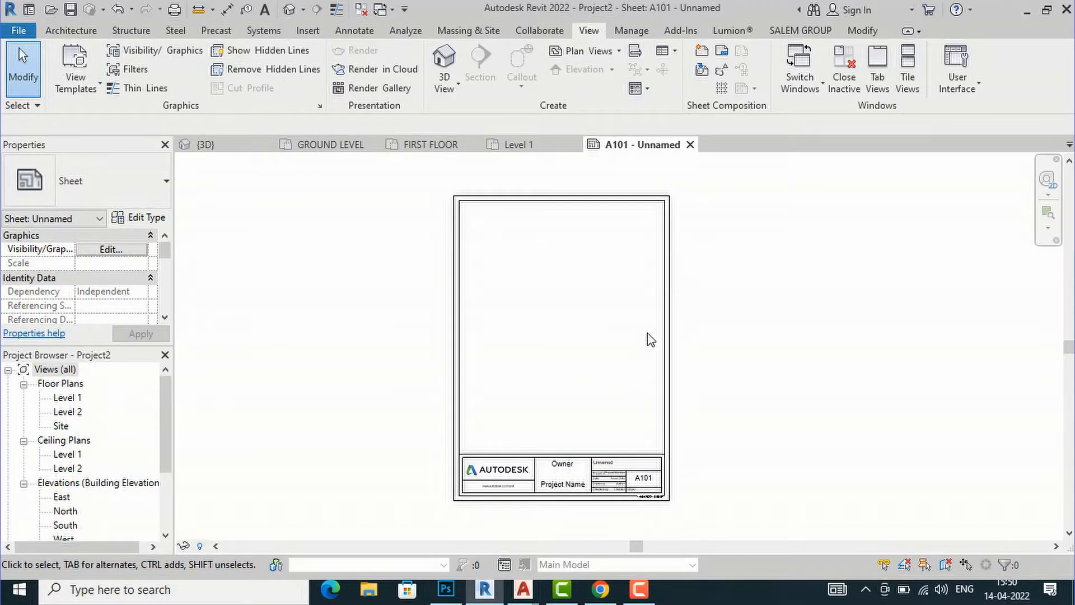
{"action": "left_click", "coordinate": [670, 328]}
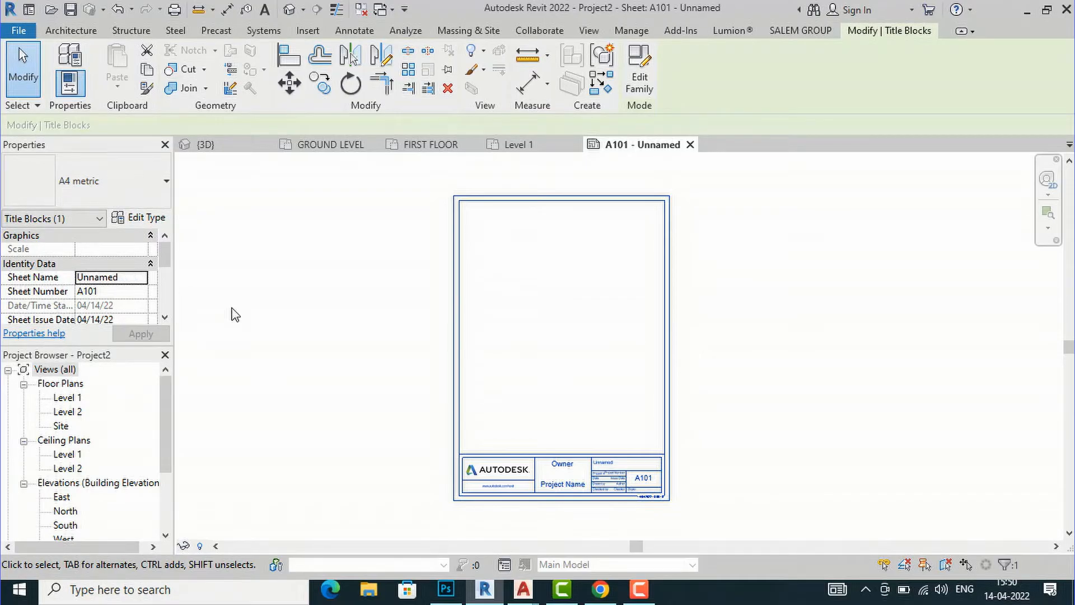
{"action": "scroll", "coordinate": [600, 482], "scroll_direction": "up", "scroll_amount": 5}
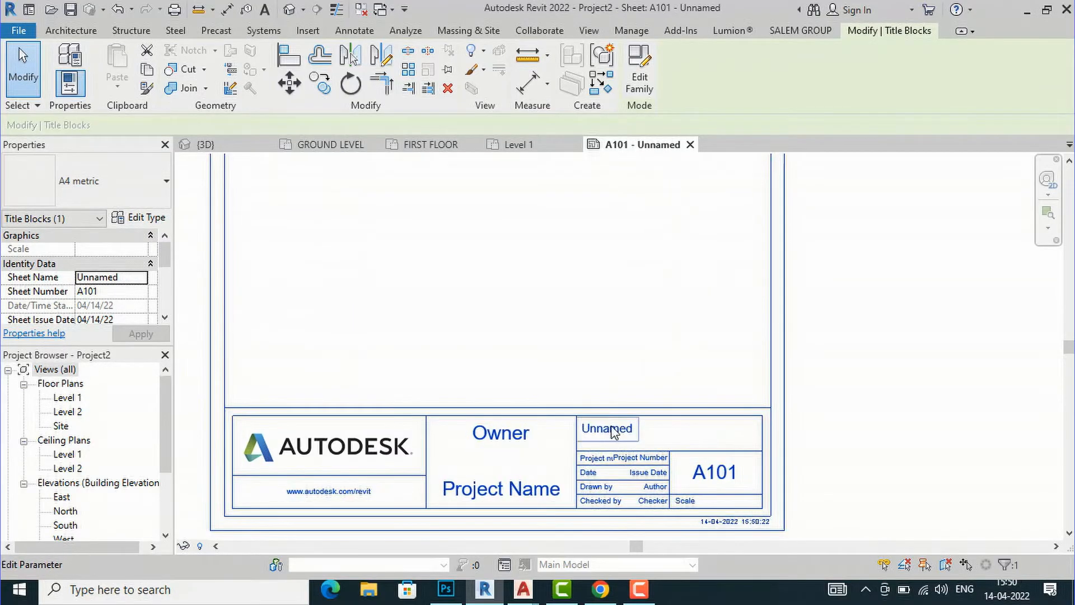
{"action": "left_click", "coordinate": [128, 281]}
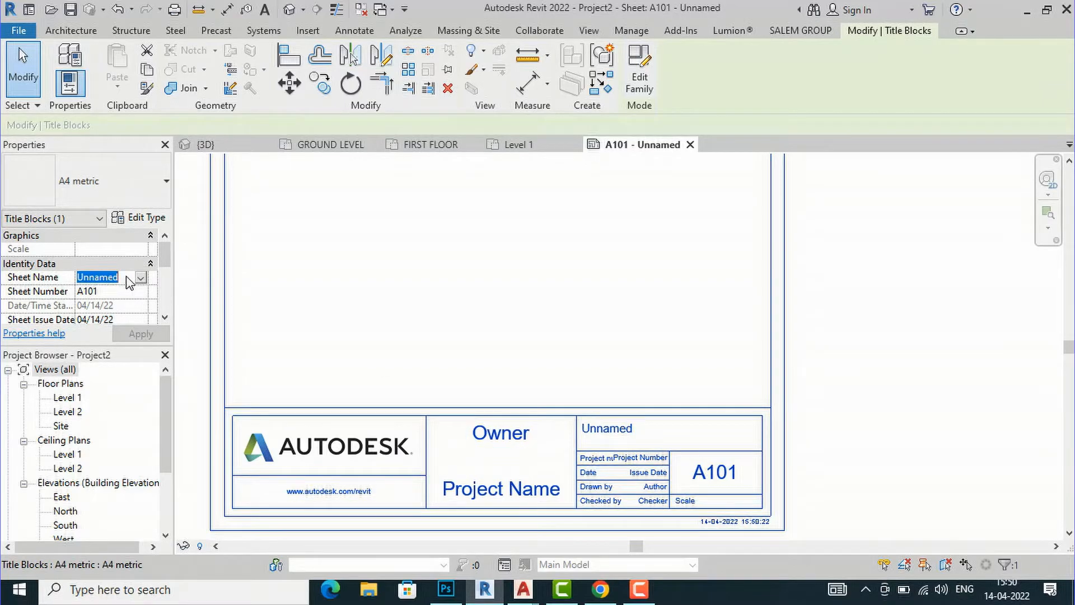
{"action": "type", "text": "pROPOSED RESIDENCE"}
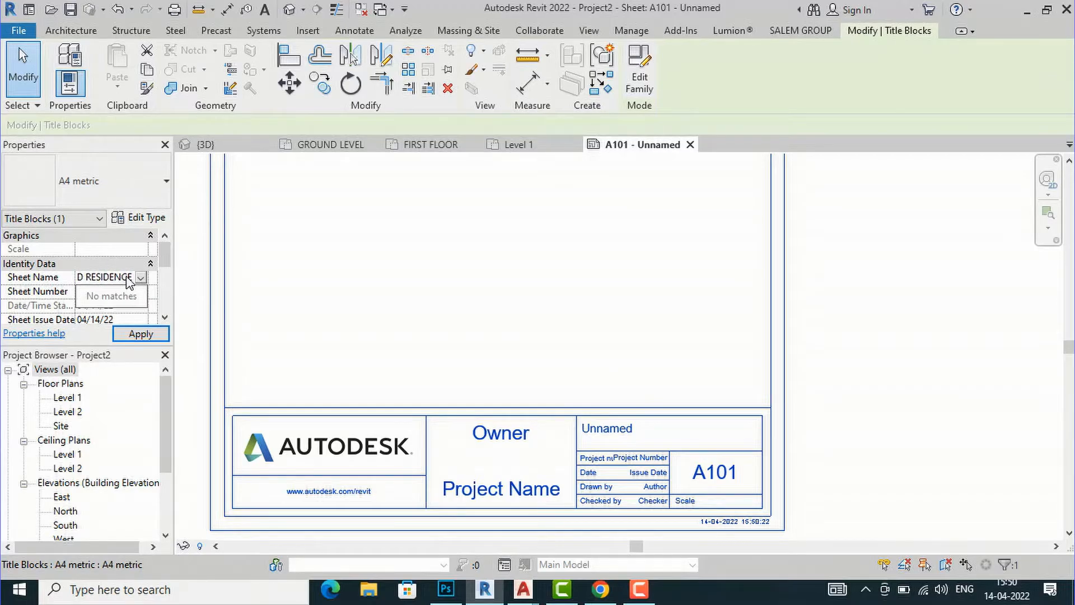
{"action": "type", "text": " FOR CLIENT"}
{"action": "scroll", "coordinate": [151, 298], "scroll_direction": "down", "scroll_amount": 1}
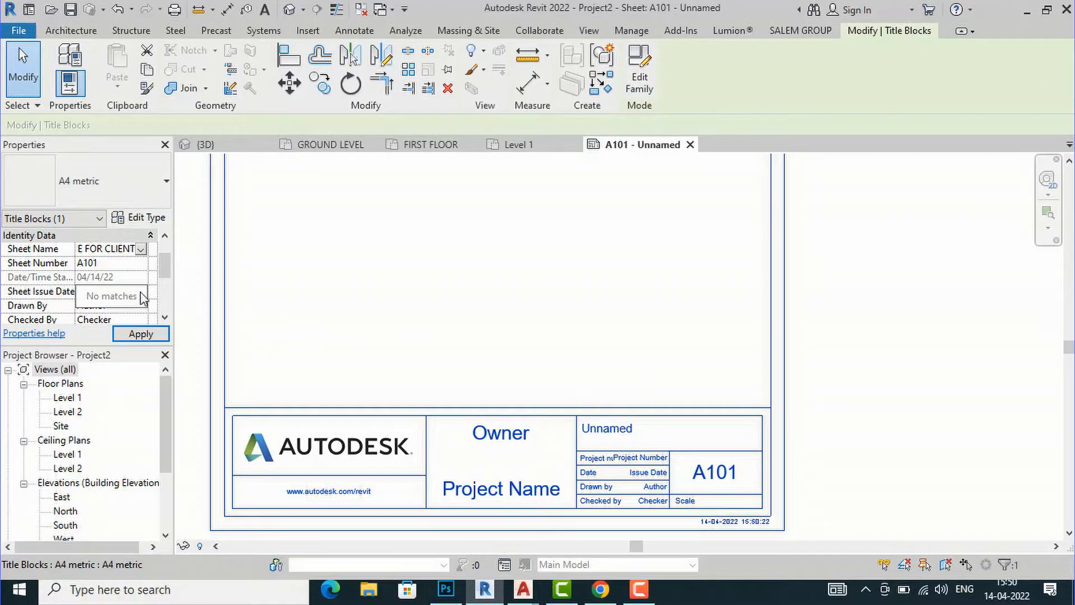
Step: Change the title block's sheet number to "SHEET NO 1"
{"action": "left_click", "coordinate": [105, 265]}
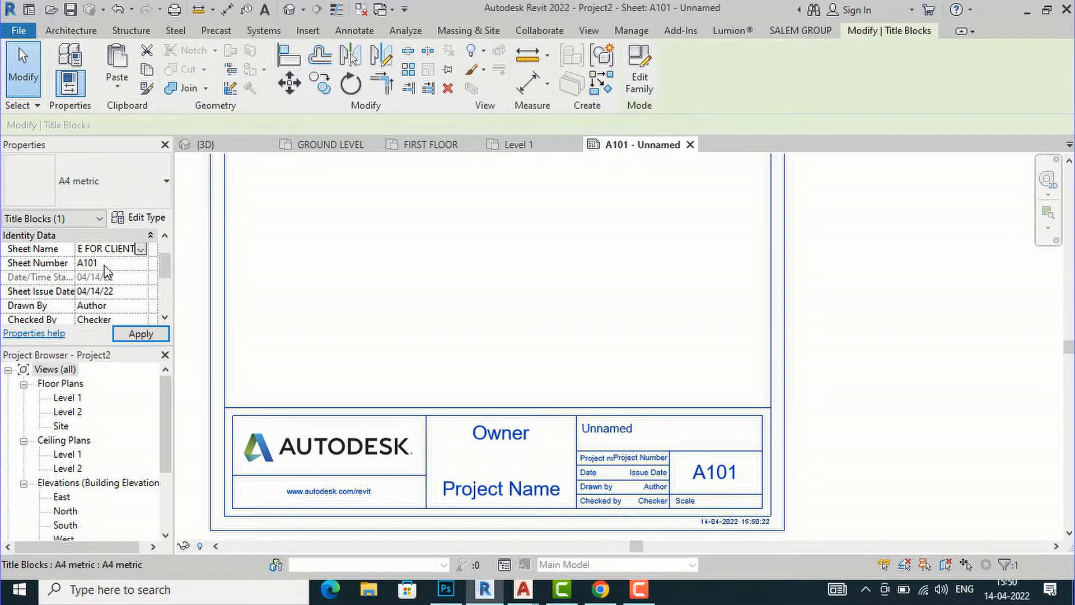
{"action": "left_click", "coordinate": [104, 265]}
{"action": "left_click_drag", "start_coordinate": [105, 266], "coordinate": [77, 263]}
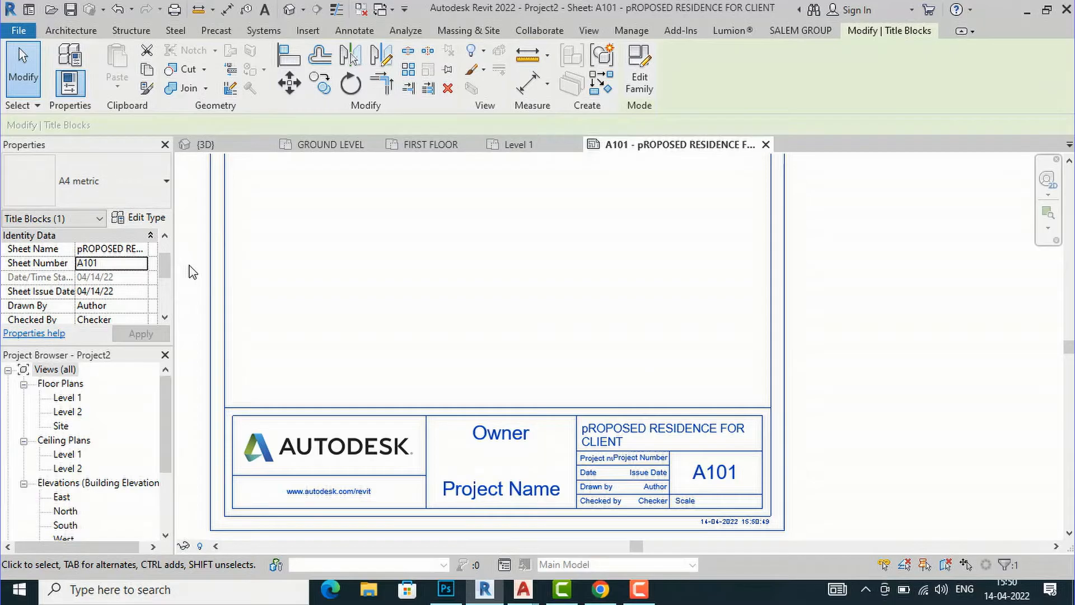
{"action": "left_click", "coordinate": [99, 268]}
{"action": "left_click_drag", "start_coordinate": [94, 263], "coordinate": [63, 252]}
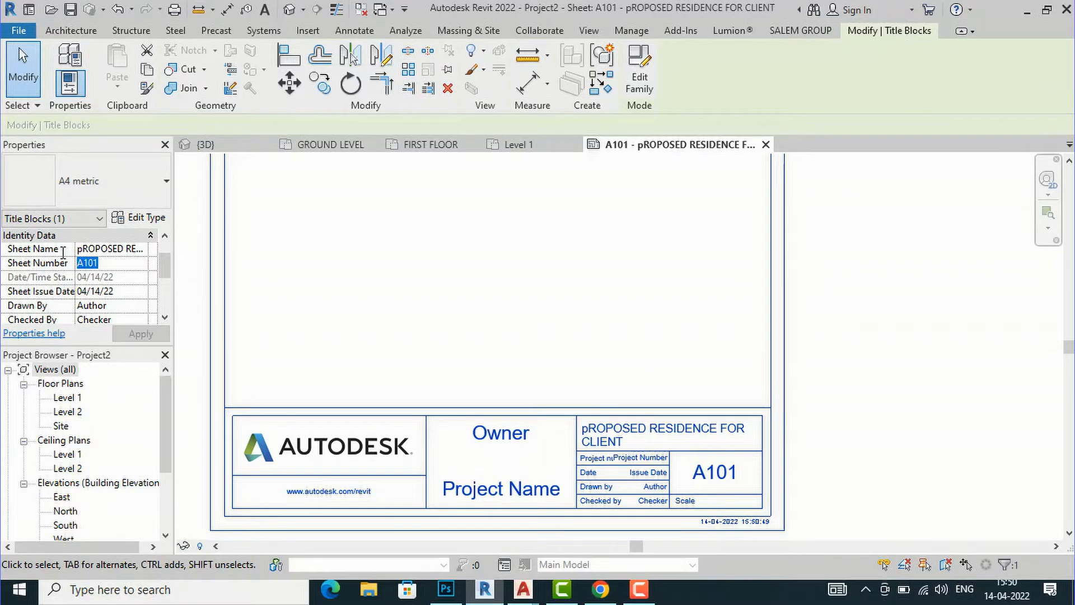
{"action": "type", "text": "SHEET NO 1"}
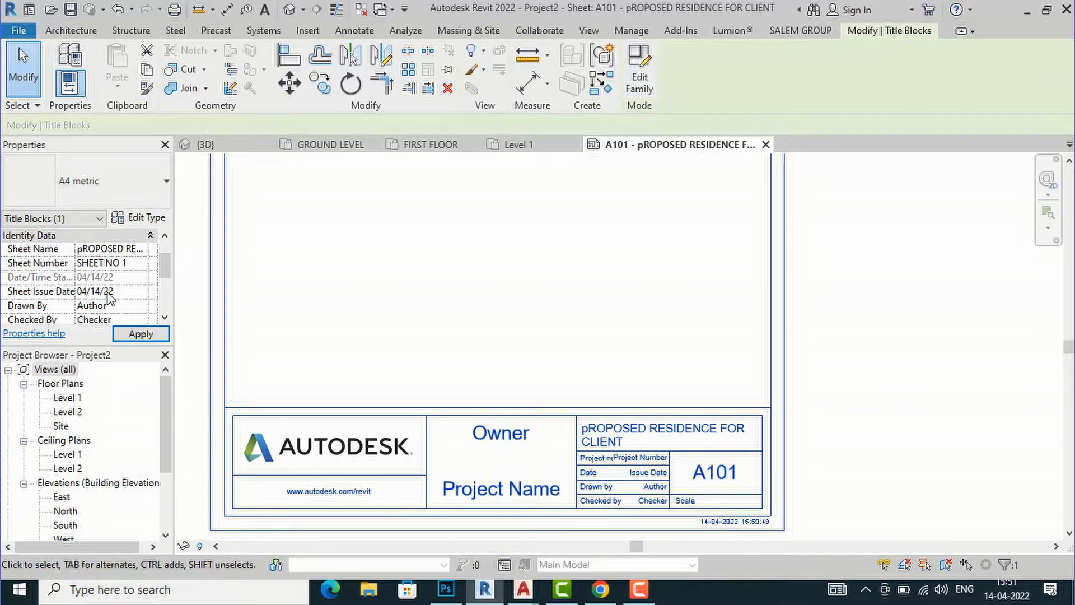
{"action": "left_click", "coordinate": [123, 306]}
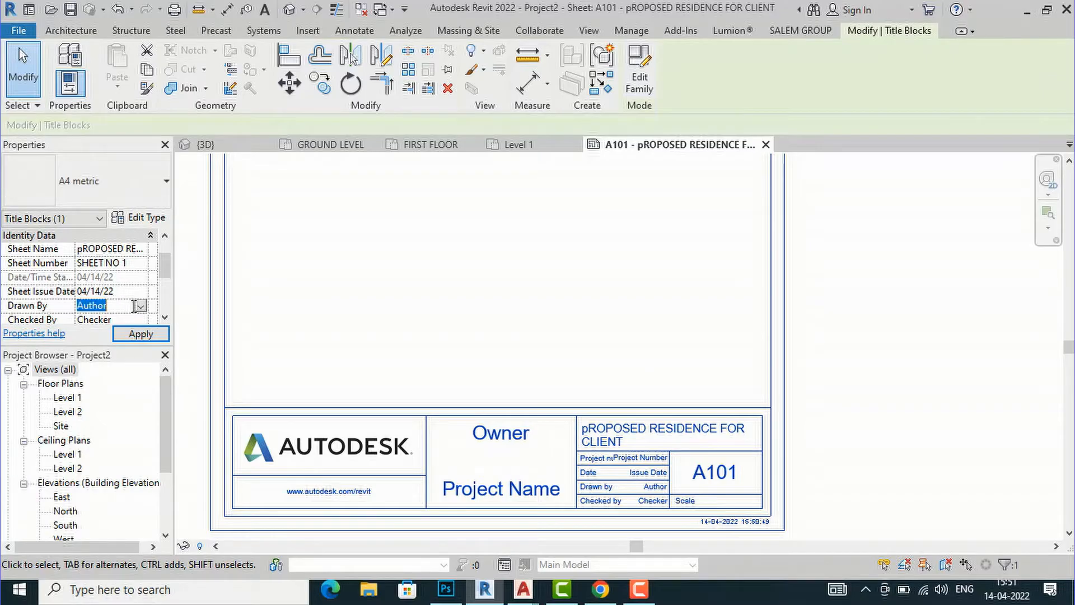
{"action": "left_click", "coordinate": [141, 307]}
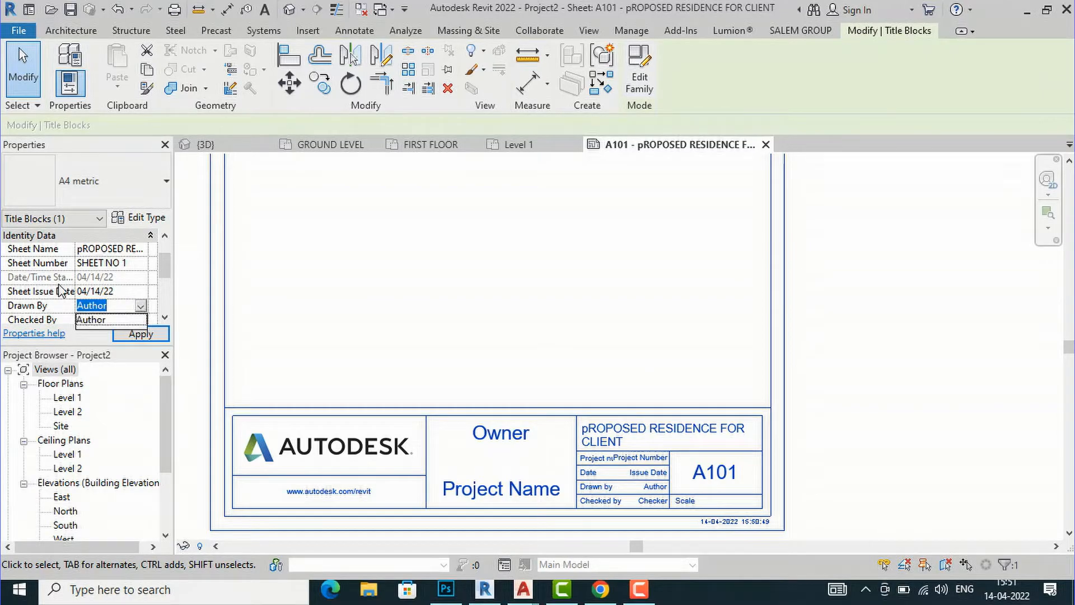
{"action": "left_click", "coordinate": [117, 312]}
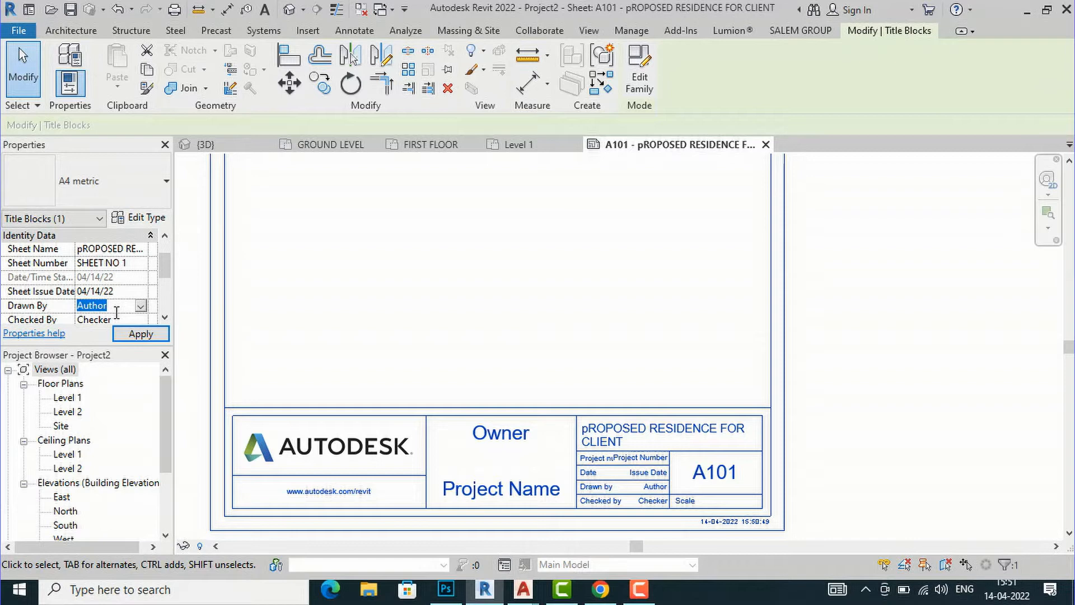
Step: Capitalise the first letter of the sheet name to read "PROPOSED RESIDENCE FOR CLIENT", apply the title block changes and deselect it
{"action": "left_click", "coordinate": [84, 250]}
{"action": "left_click_drag", "start_coordinate": [84, 248], "coordinate": [43, 239]}
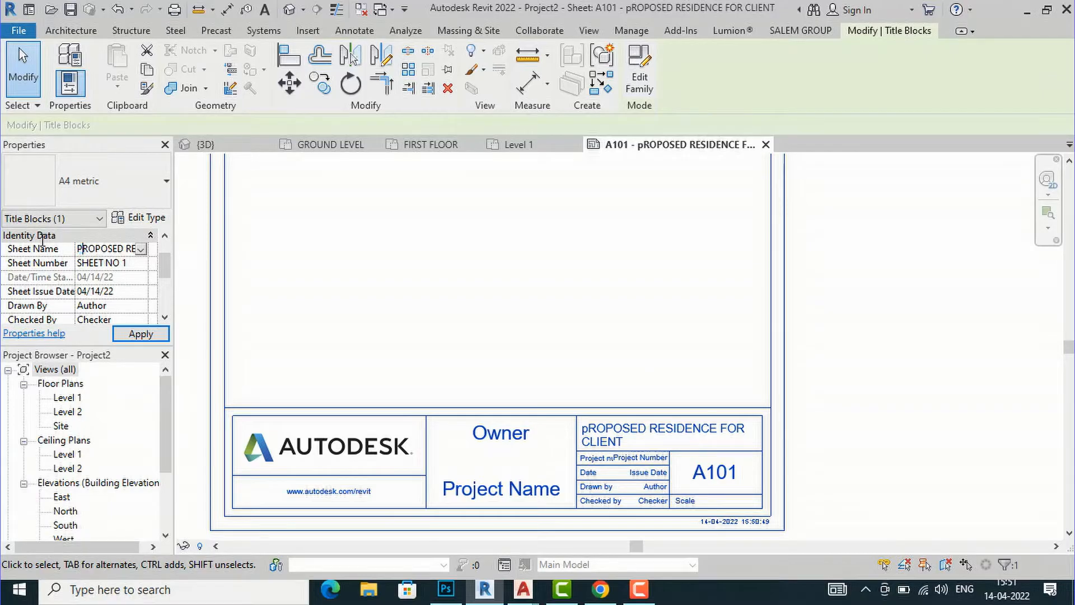
{"action": "left_click", "coordinate": [141, 334]}
{"action": "left_click", "coordinate": [141, 334]}
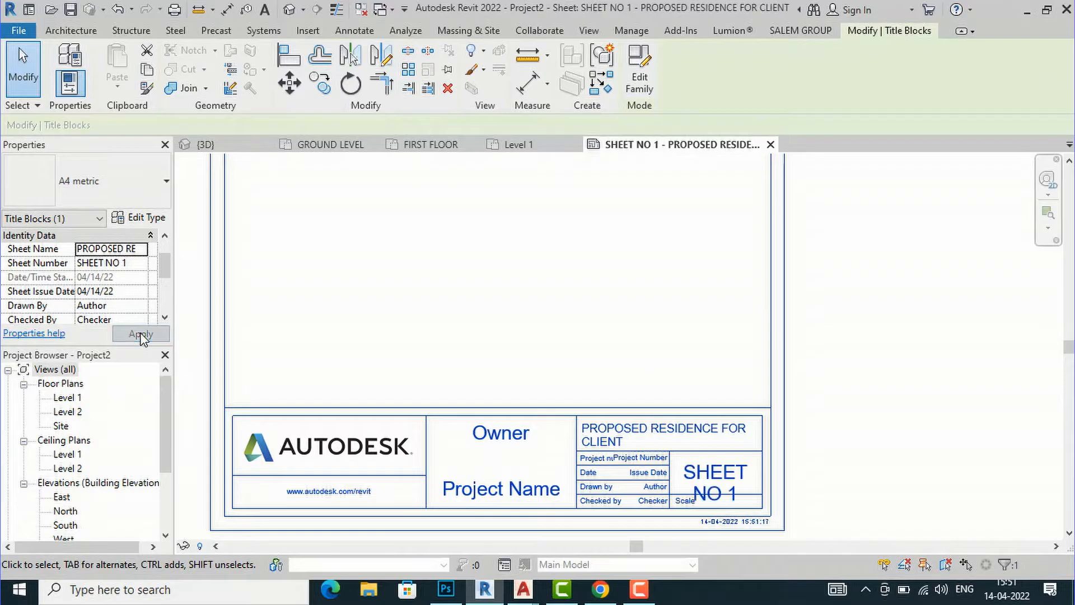
{"action": "left_click", "coordinate": [966, 470]}
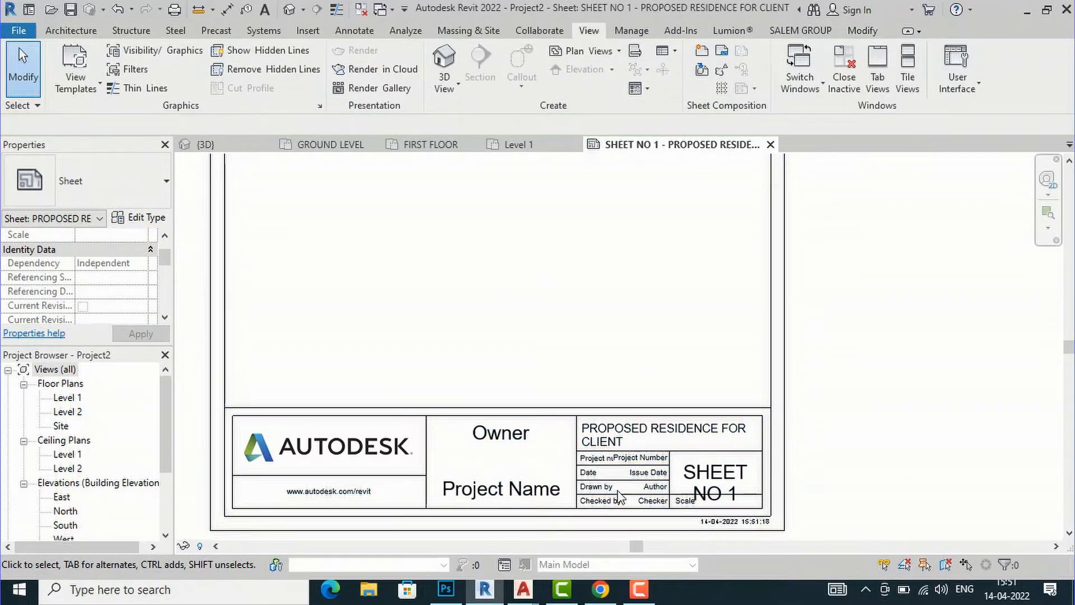
{"action": "scroll", "coordinate": [560, 445], "scroll_direction": "down", "scroll_amount": 2}
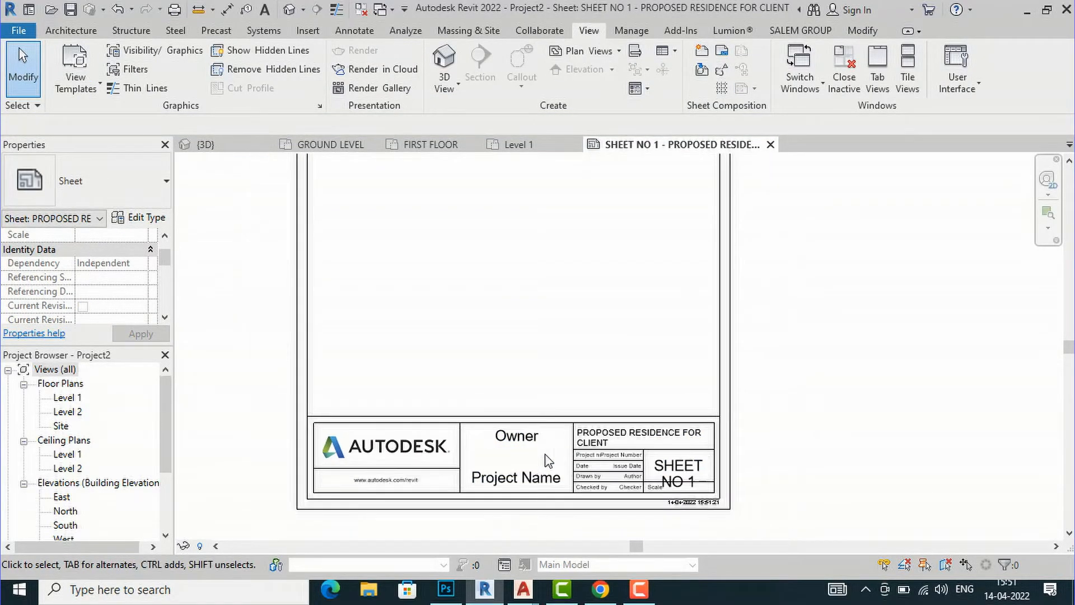
{"action": "scroll", "coordinate": [384, 495], "scroll_direction": "up", "scroll_amount": 2}
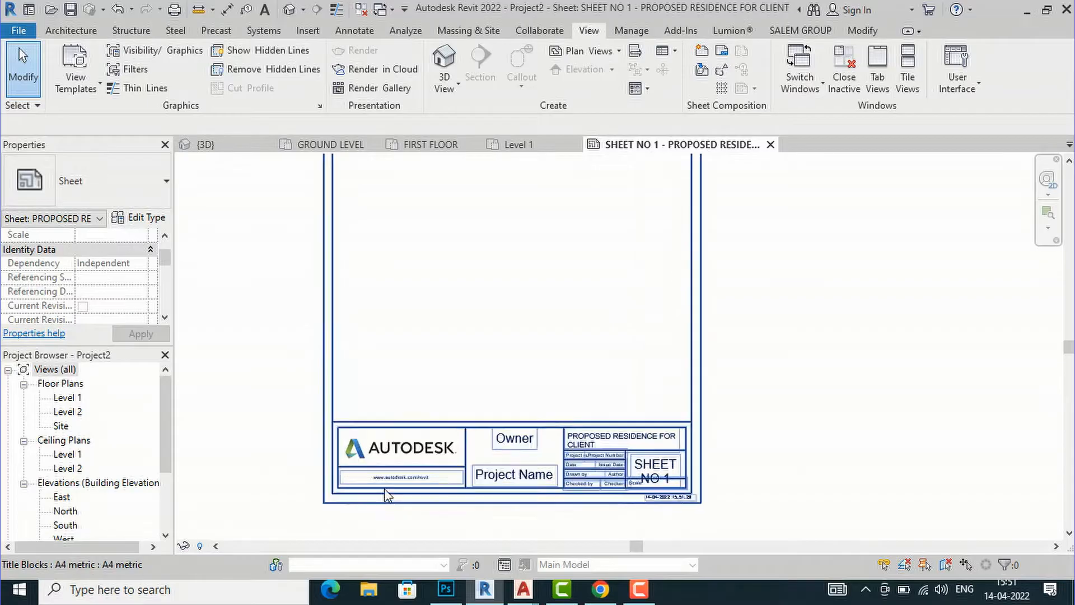
{"action": "left_click", "coordinate": [410, 423]}
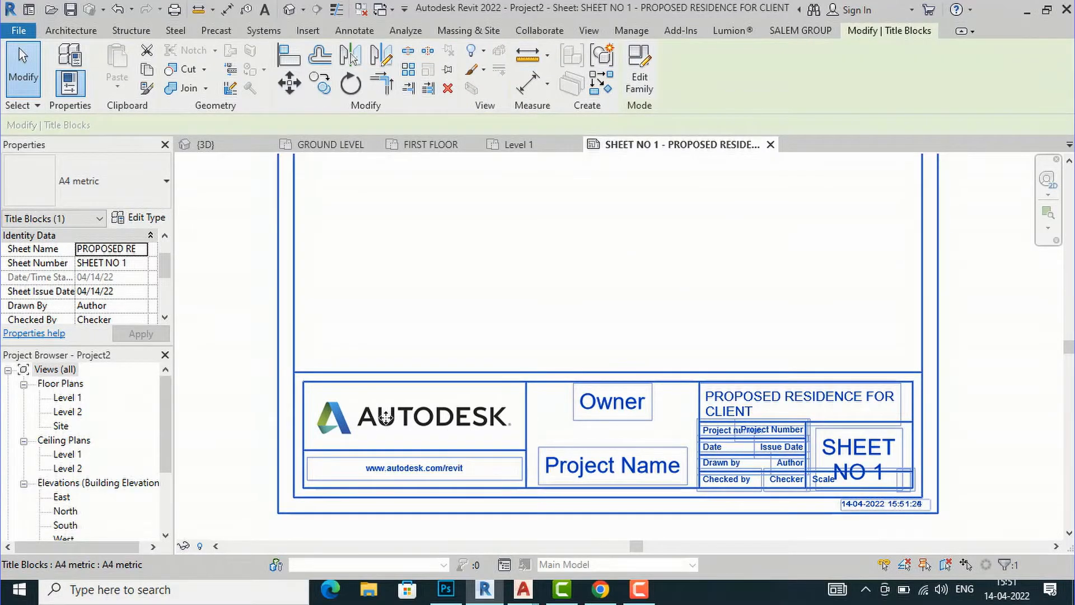
{"action": "left_click", "coordinate": [479, 269]}
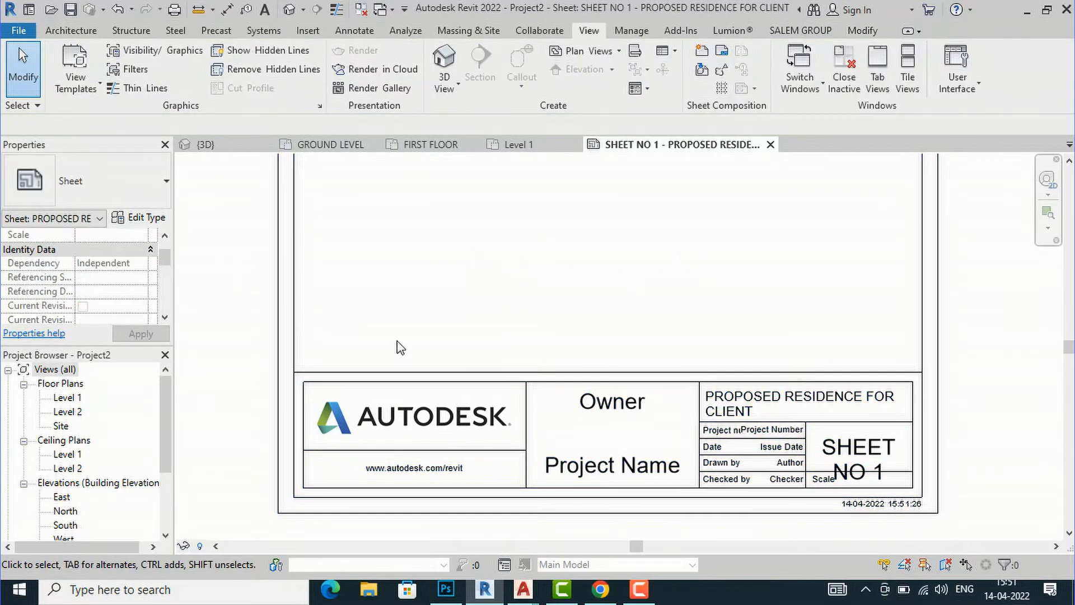
{"action": "scroll", "coordinate": [523, 395], "scroll_direction": "down", "scroll_amount": 4}
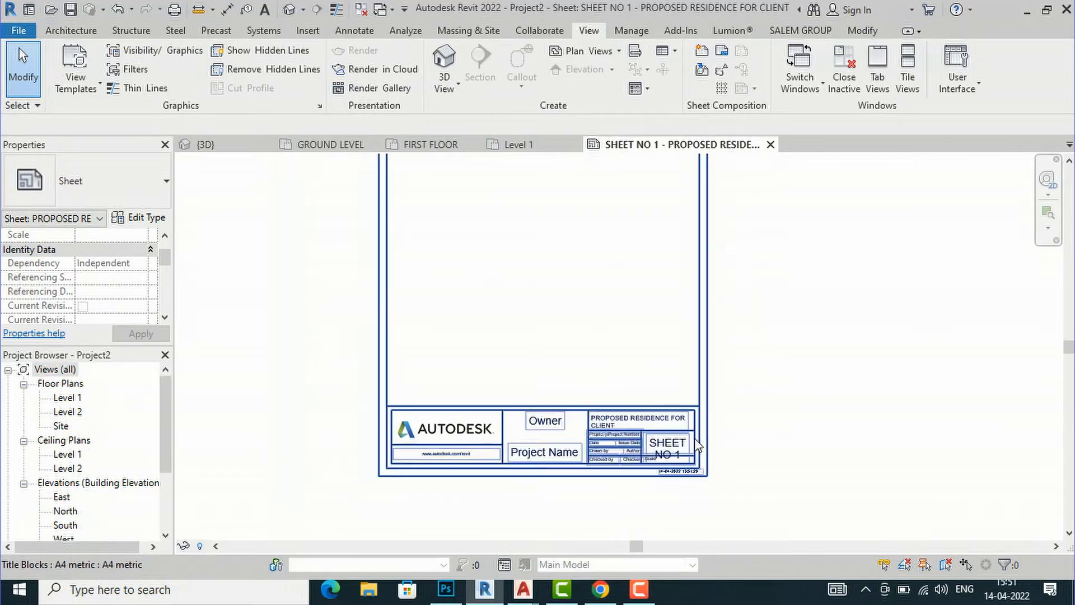
{"action": "scroll", "coordinate": [616, 411], "scroll_direction": "down", "scroll_amount": 3}
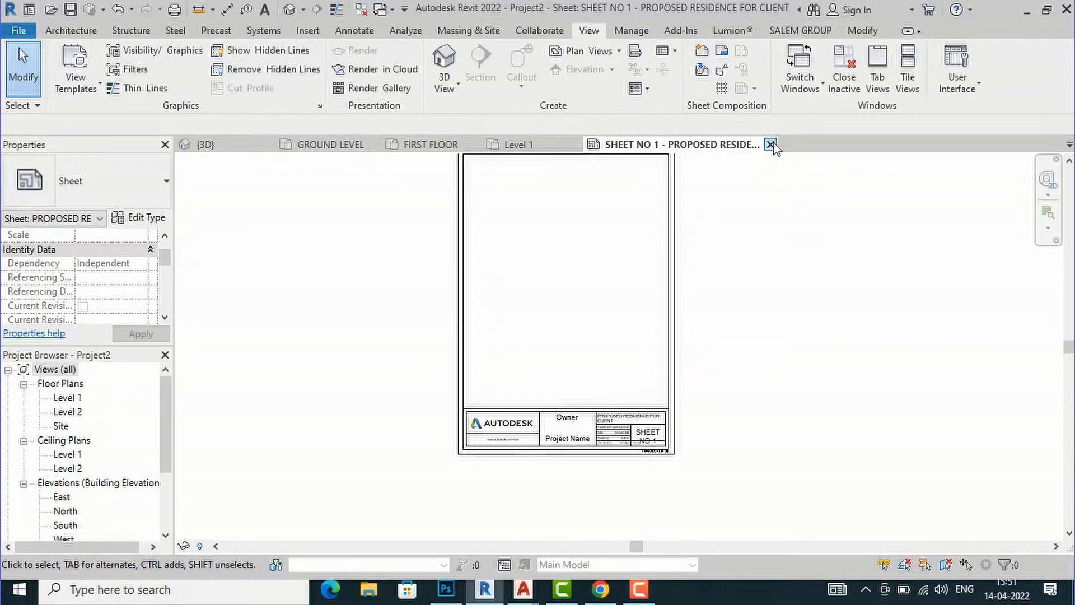
Step: Close the sheet and the Level 1 view of Project2, discarding the project's unsaved changes
{"action": "left_click", "coordinate": [770, 145]}
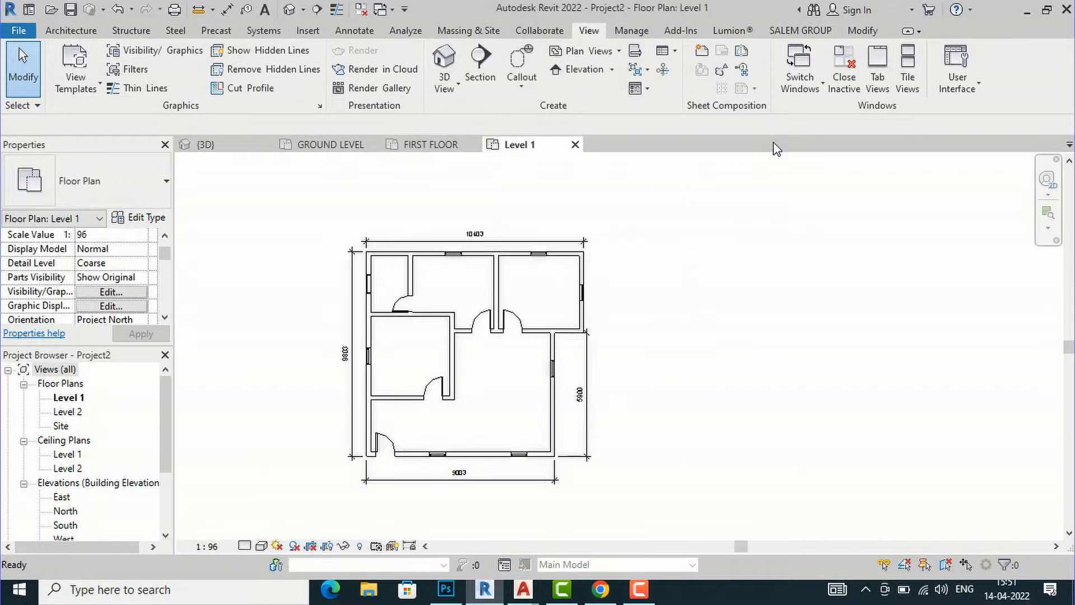
{"action": "left_click", "coordinate": [575, 145]}
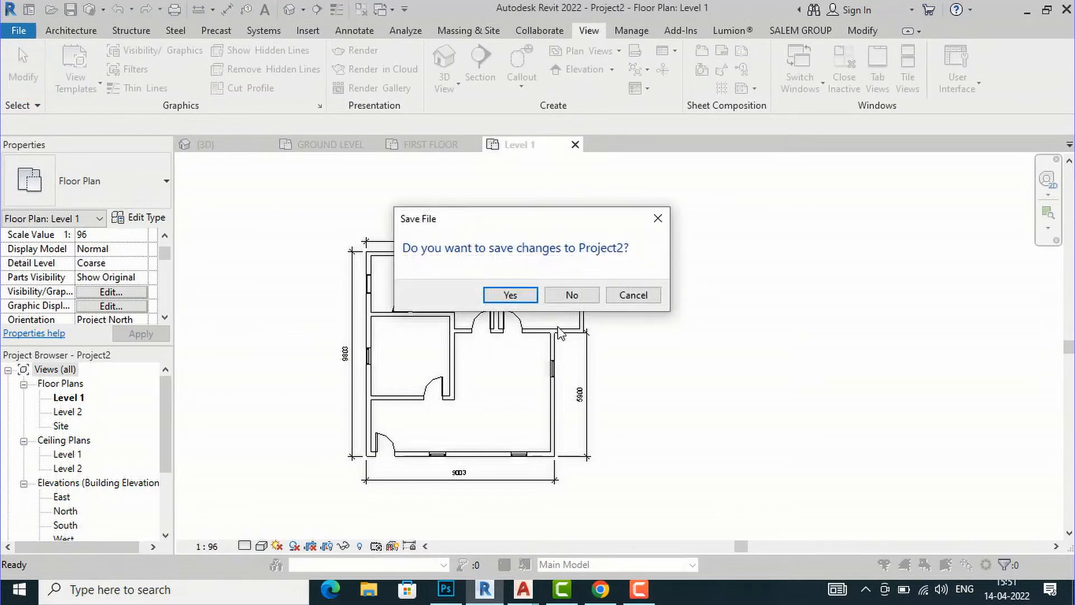
{"action": "left_click", "coordinate": [581, 295]}
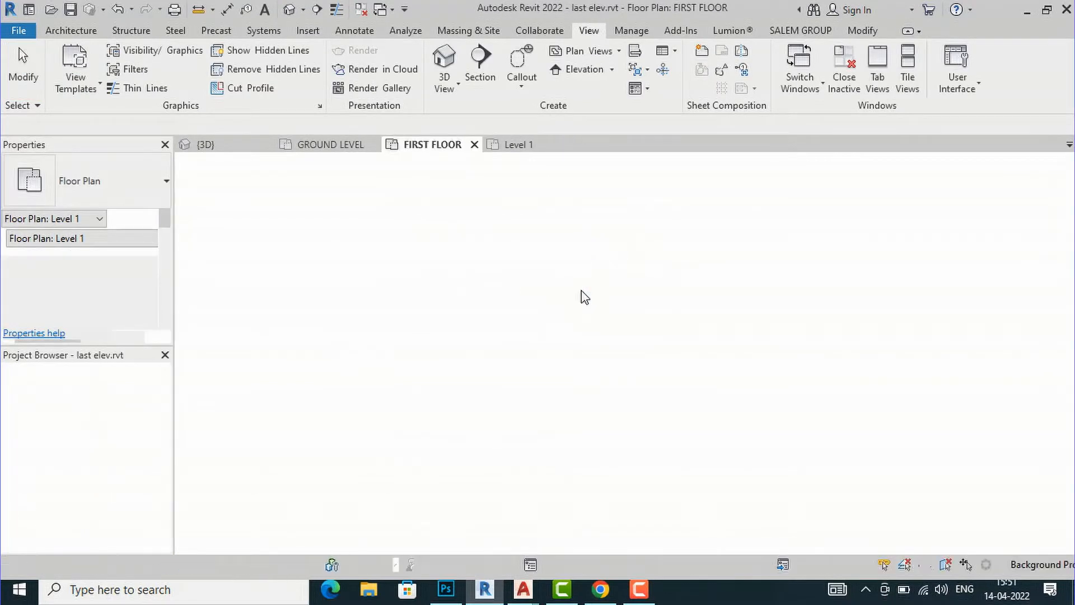
Step: Bring up the GROUND LEVEL floor plan of last elev.rvt and examine its layout
{"action": "left_click", "coordinate": [333, 147]}
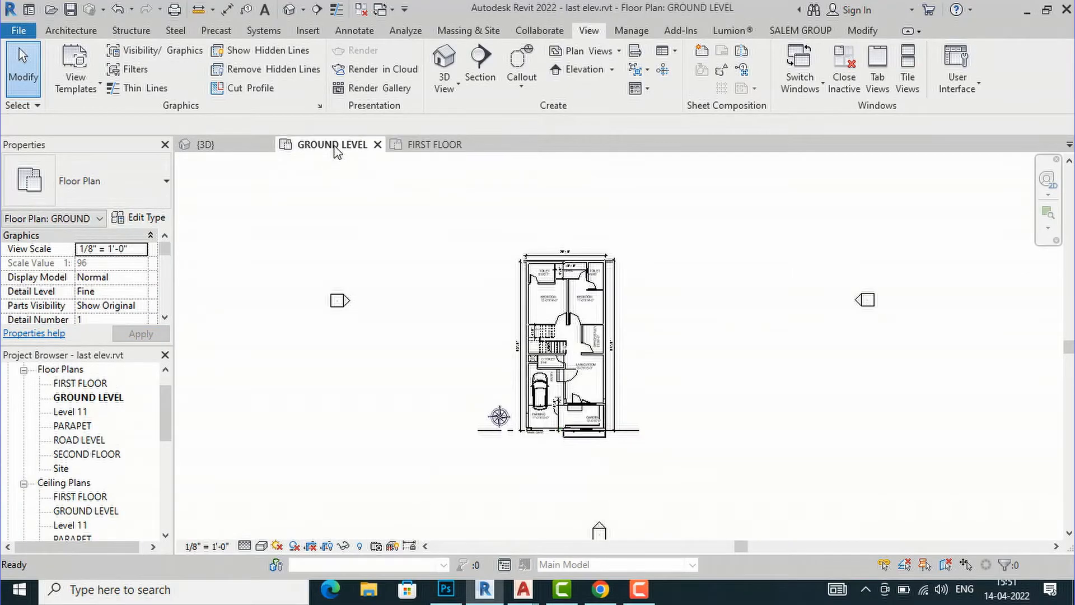
{"action": "scroll", "coordinate": [619, 319], "scroll_direction": "up", "scroll_amount": 5}
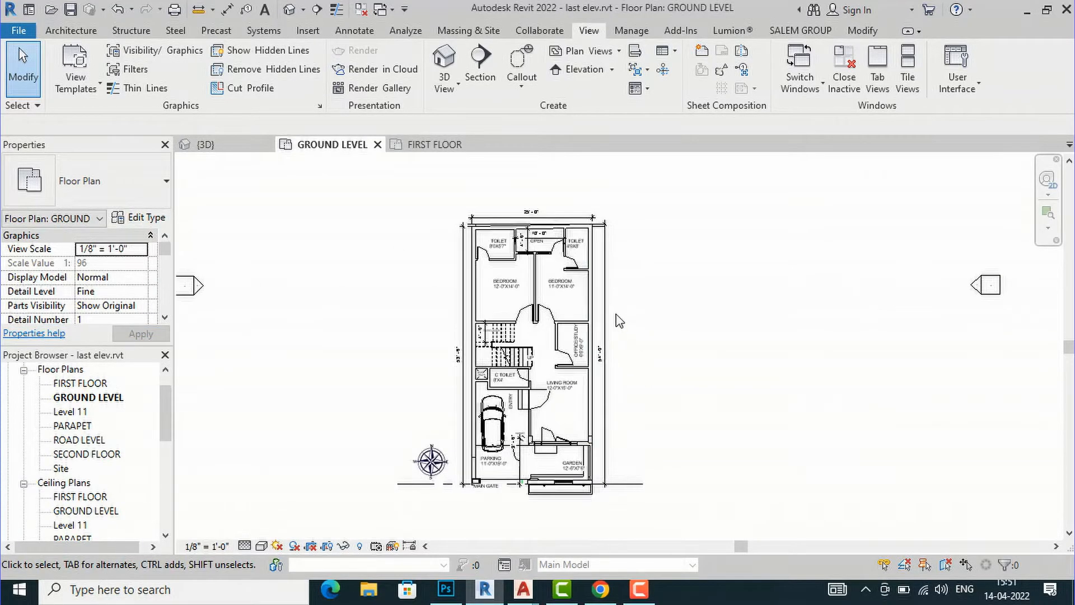
{"action": "scroll", "coordinate": [413, 254], "scroll_direction": "down", "scroll_amount": 3}
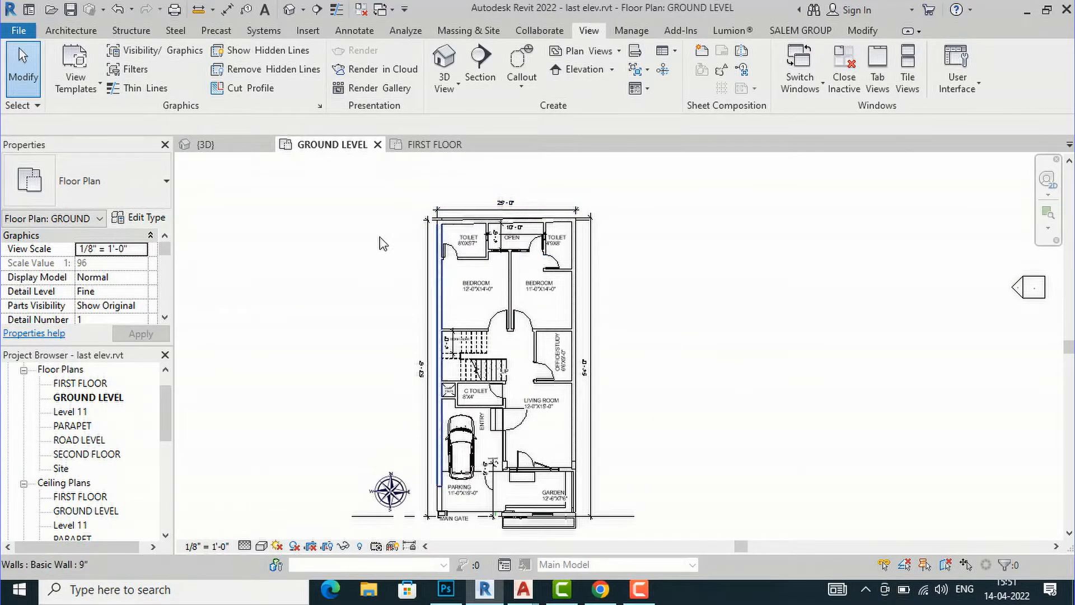
{"action": "scroll", "coordinate": [346, 366], "scroll_direction": "down", "scroll_amount": 2}
{"action": "scroll", "coordinate": [512, 410], "scroll_direction": "up", "scroll_amount": 2}
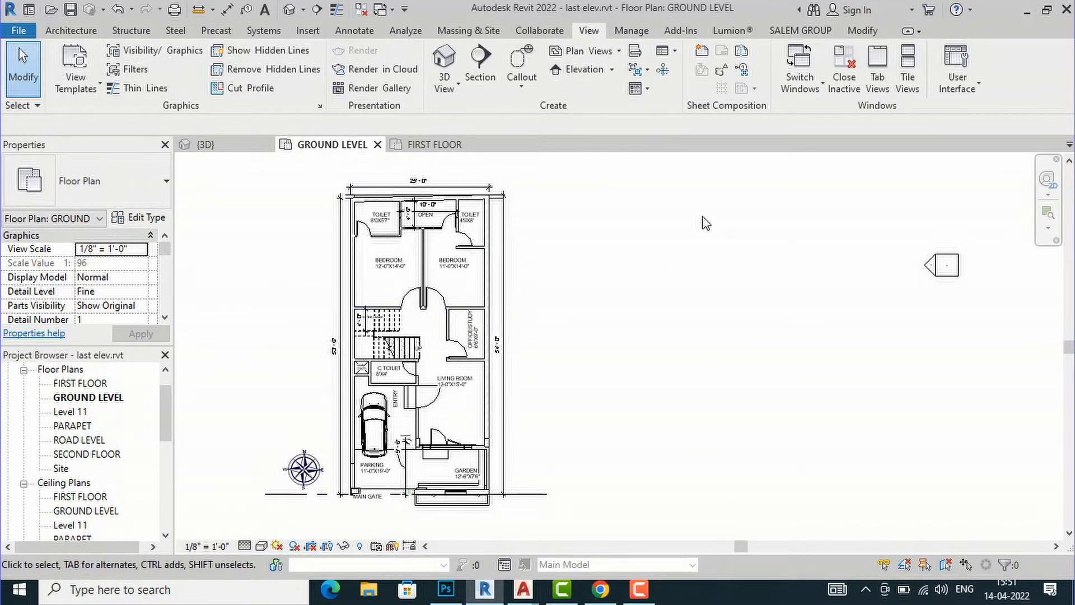
Step: Start a new sheet from the Sheets category of the last elev.rvt project
{"action": "left_click", "coordinate": [706, 50]}
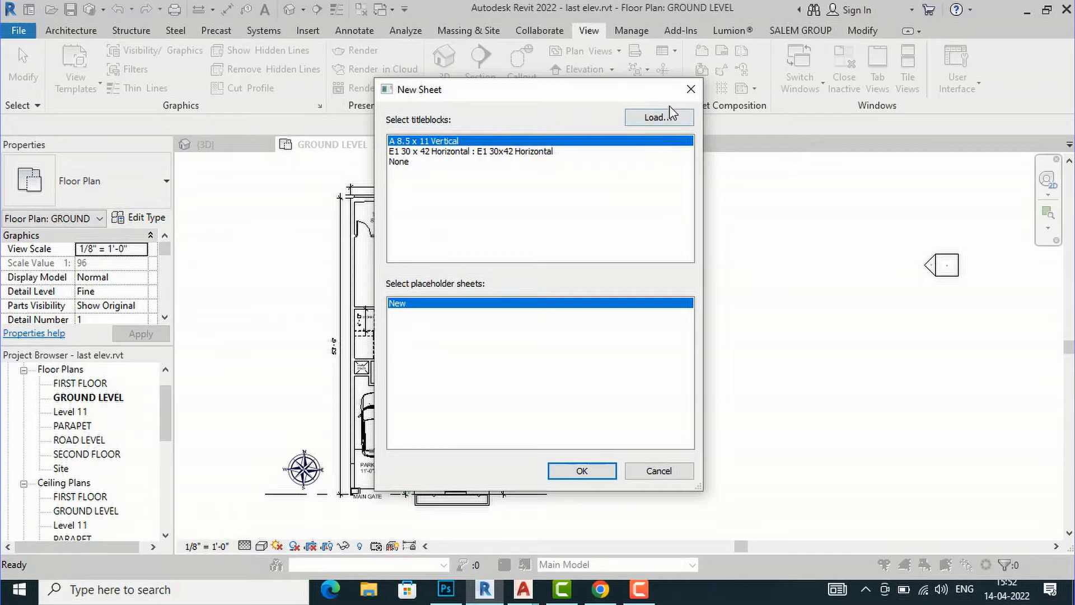
{"action": "left_click", "coordinate": [691, 89]}
{"action": "scroll", "coordinate": [117, 456], "scroll_direction": "down", "scroll_amount": 2}
{"action": "scroll", "coordinate": [117, 456], "scroll_direction": "down", "scroll_amount": 5}
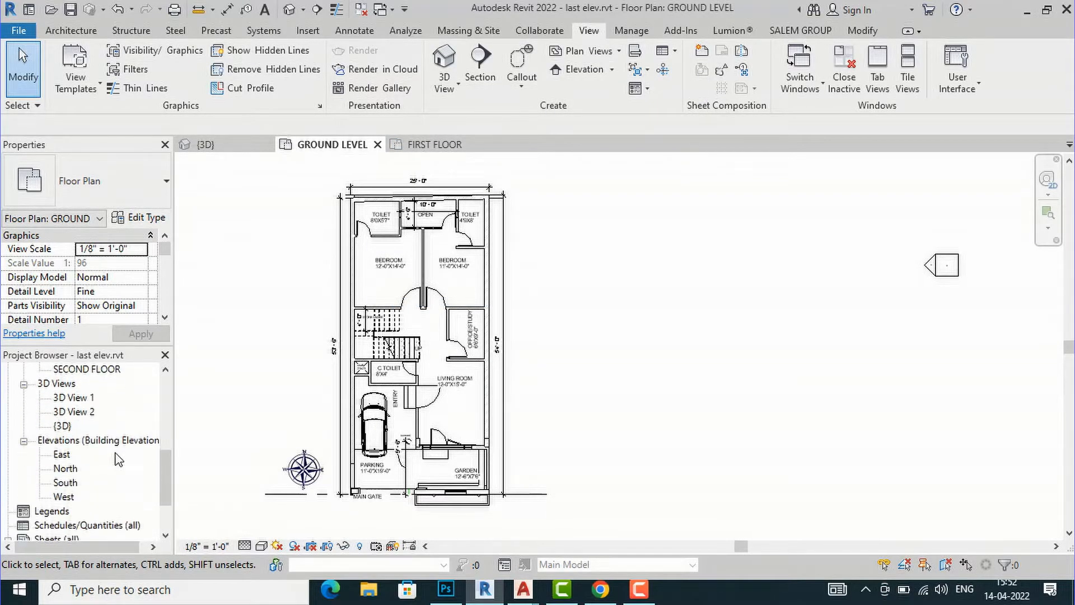
{"action": "scroll", "coordinate": [116, 454], "scroll_direction": "down", "scroll_amount": 2}
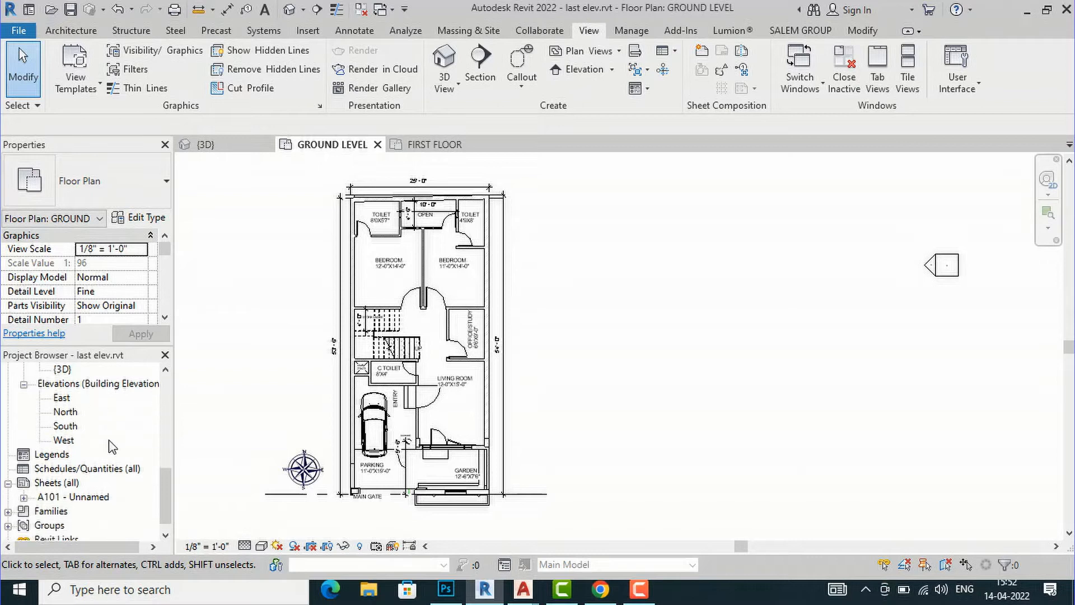
{"action": "right_click", "coordinate": [70, 485]}
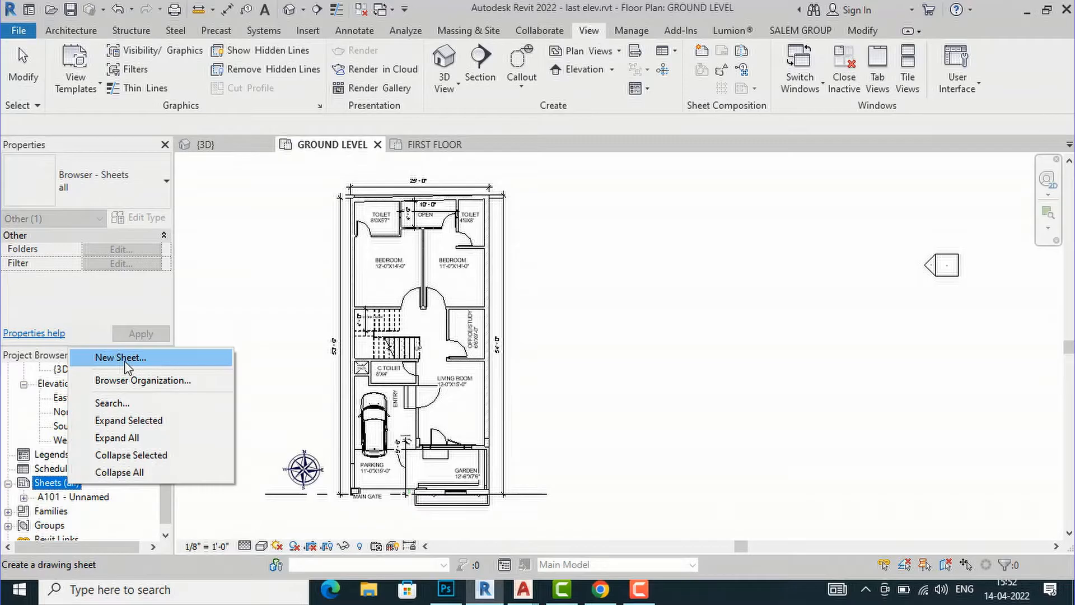
{"action": "left_click", "coordinate": [124, 359]}
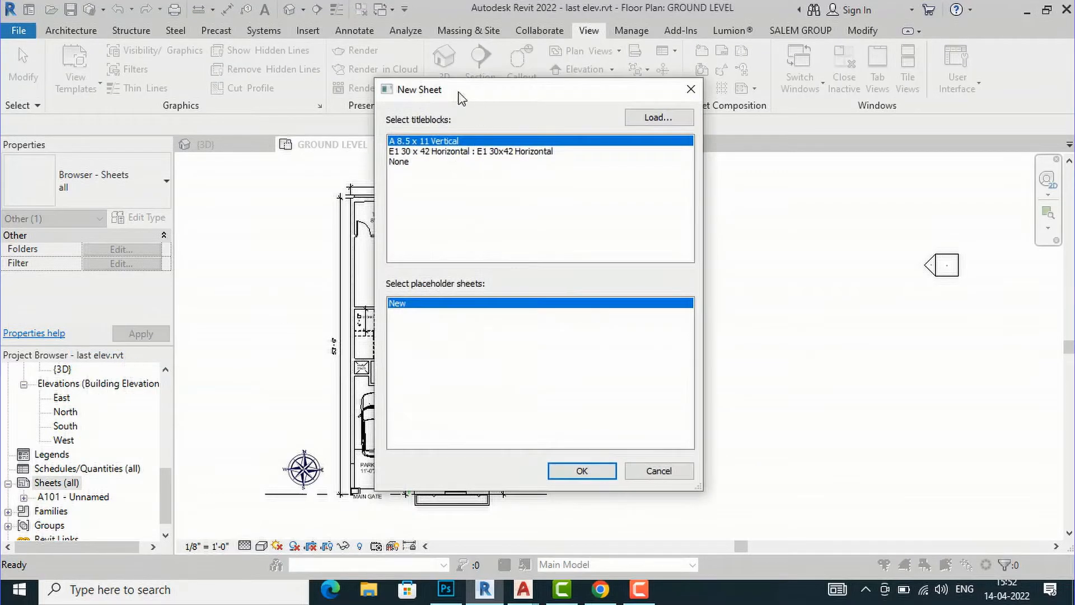
Step: Browse for a title block family, going up to the Libraries folder and down into the Titleblocks folder with the inch-sized formats
{"action": "left_click", "coordinate": [650, 118]}
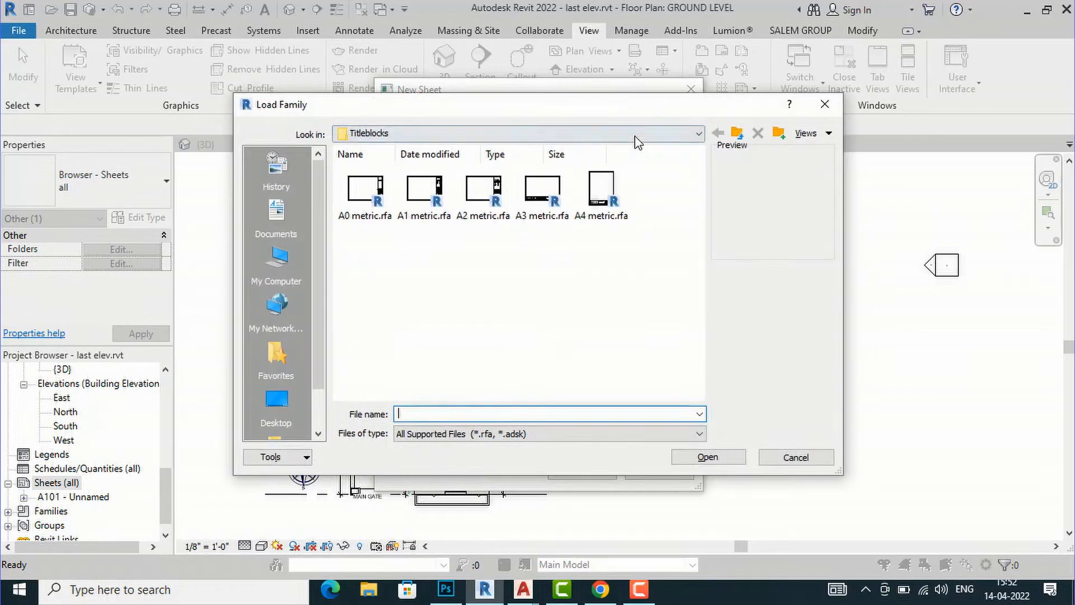
{"action": "left_click", "coordinate": [634, 134]}
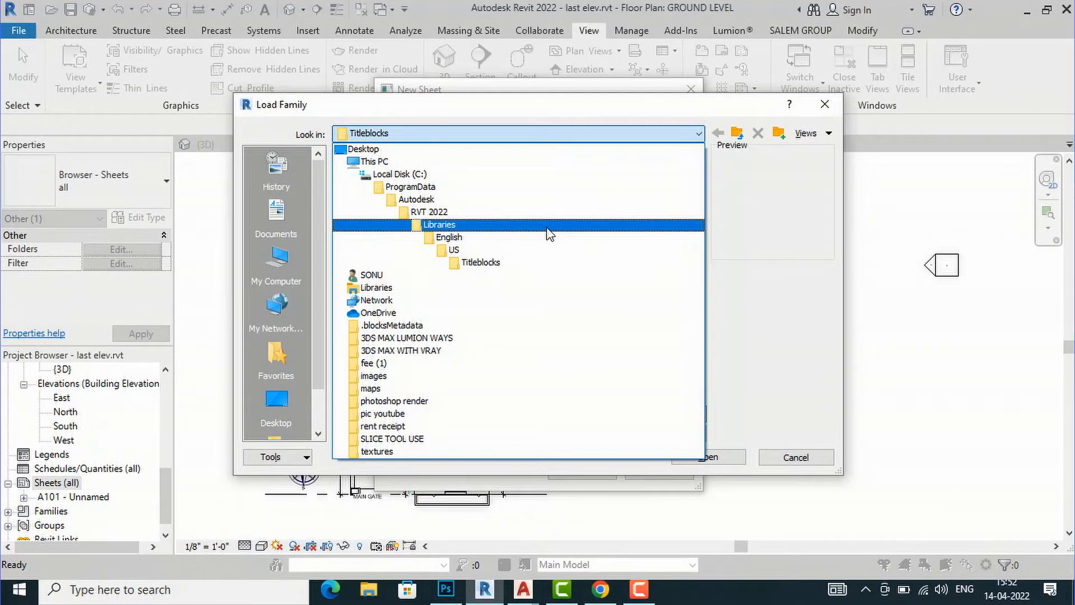
{"action": "left_click", "coordinate": [549, 225]}
{"action": "double_click", "coordinate": [543, 196]}
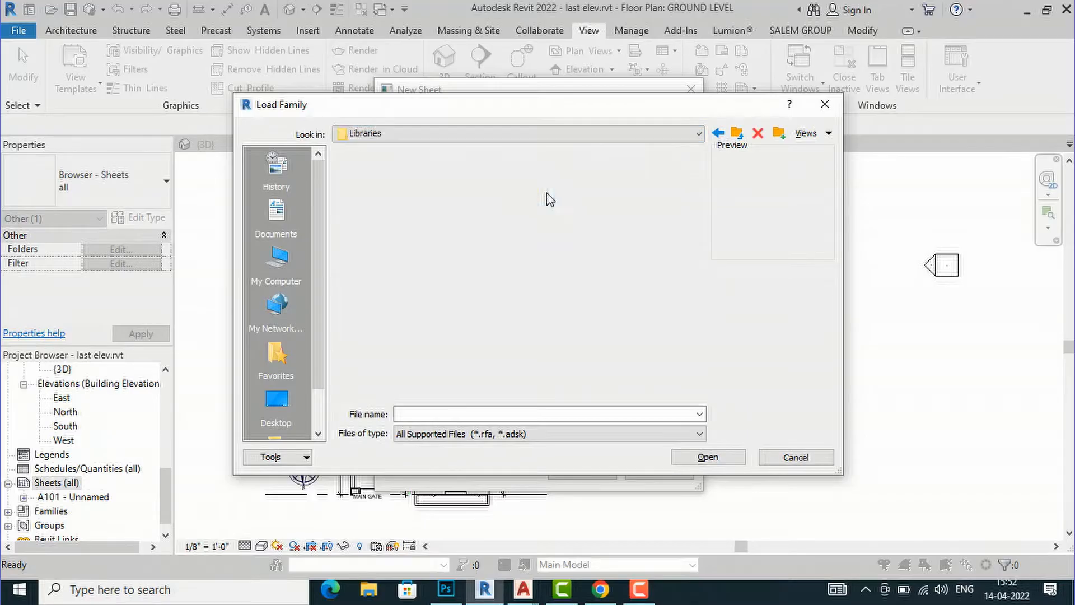
{"action": "scroll", "coordinate": [567, 295], "scroll_direction": "down", "scroll_amount": 2}
{"action": "scroll", "coordinate": [566, 295], "scroll_direction": "down", "scroll_amount": 3}
{"action": "double_click", "coordinate": [601, 364]}
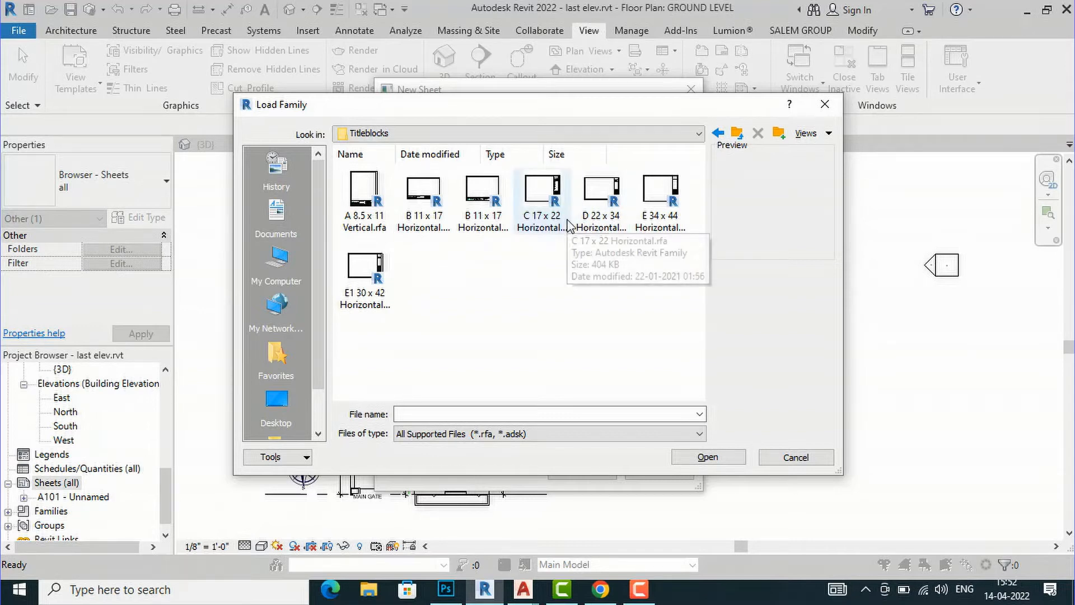
Step: Load the C 17 x 22 Horizontal.rfa title block and create the new sheet with it
{"action": "left_click", "coordinate": [491, 234]}
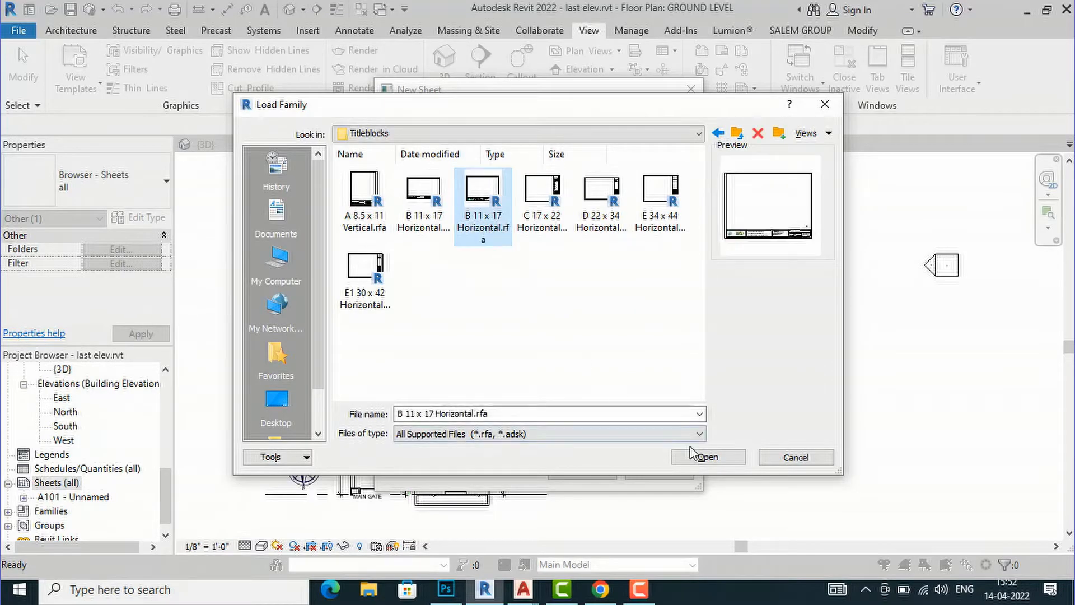
{"action": "left_click", "coordinate": [541, 219]}
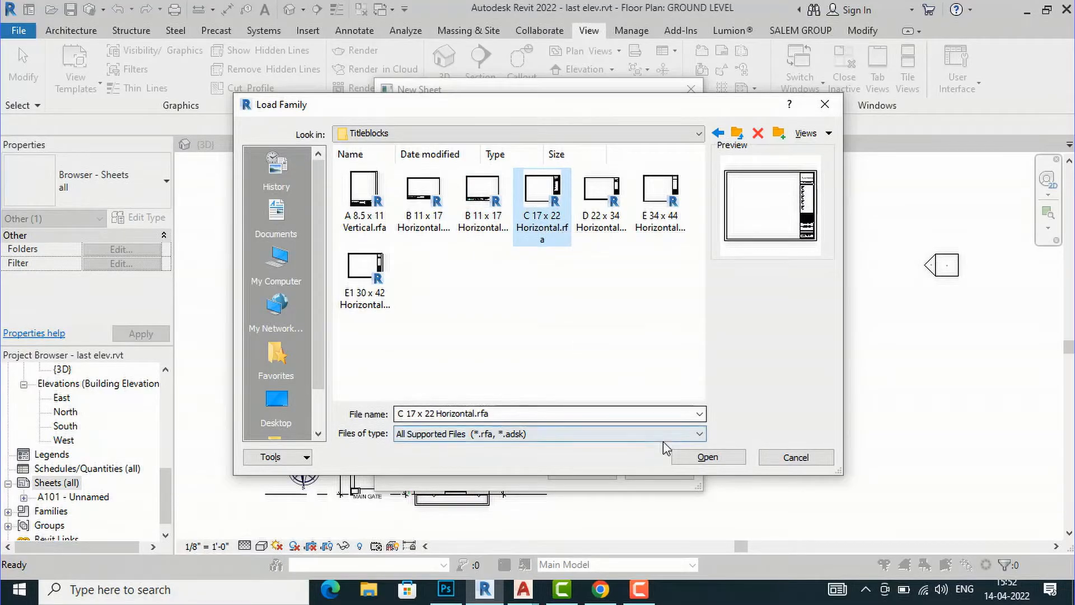
{"action": "left_click", "coordinate": [698, 457]}
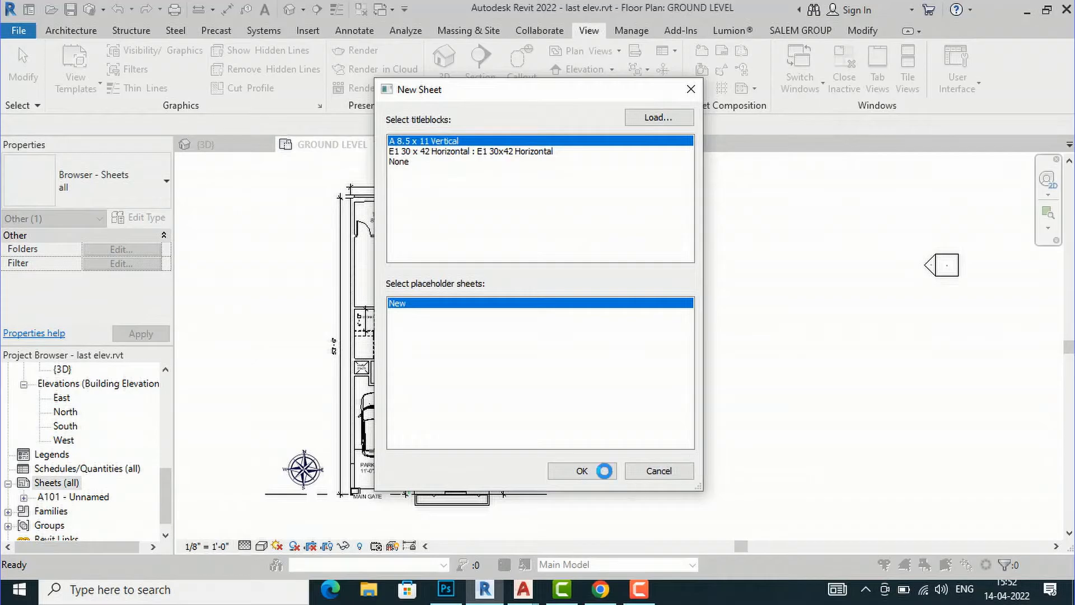
{"action": "left_click", "coordinate": [581, 471]}
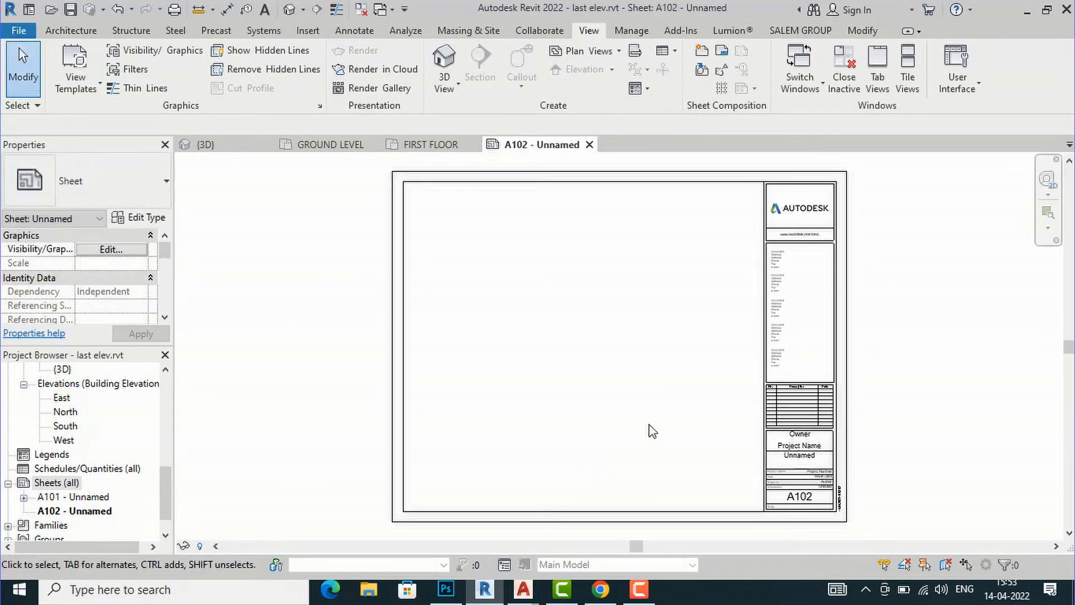
Step: Select the new sheet's title block and enter "PROPOSED RESIDENCE FOR MR XYZ" as its sheet name
{"action": "scroll", "coordinate": [898, 230], "scroll_direction": "up", "scroll_amount": 2}
{"action": "scroll", "coordinate": [559, 221], "scroll_direction": "down", "scroll_amount": 3}
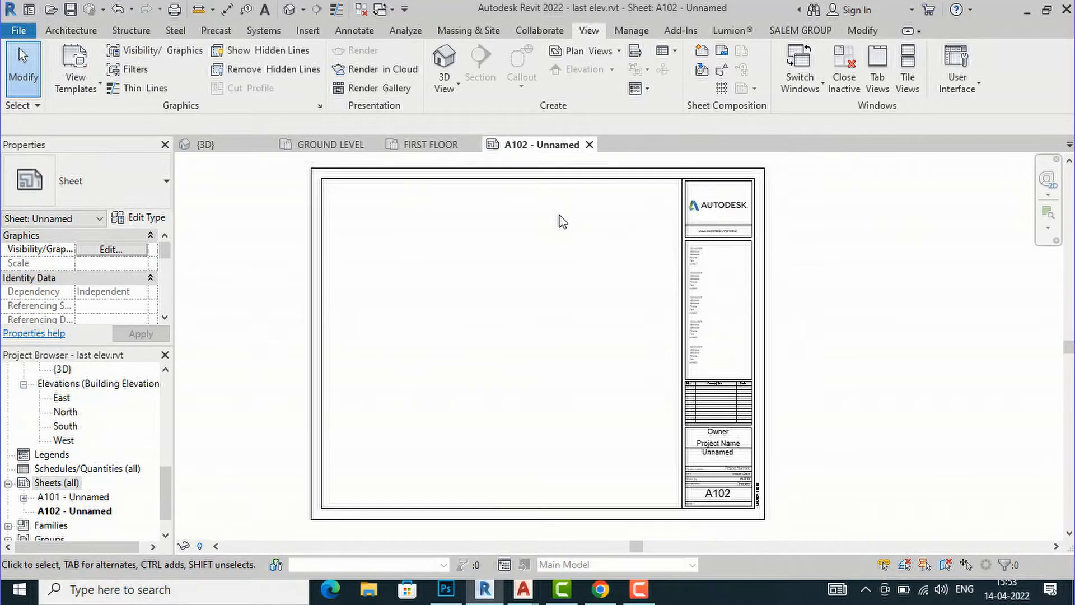
{"action": "scroll", "coordinate": [741, 477], "scroll_direction": "up", "scroll_amount": 2}
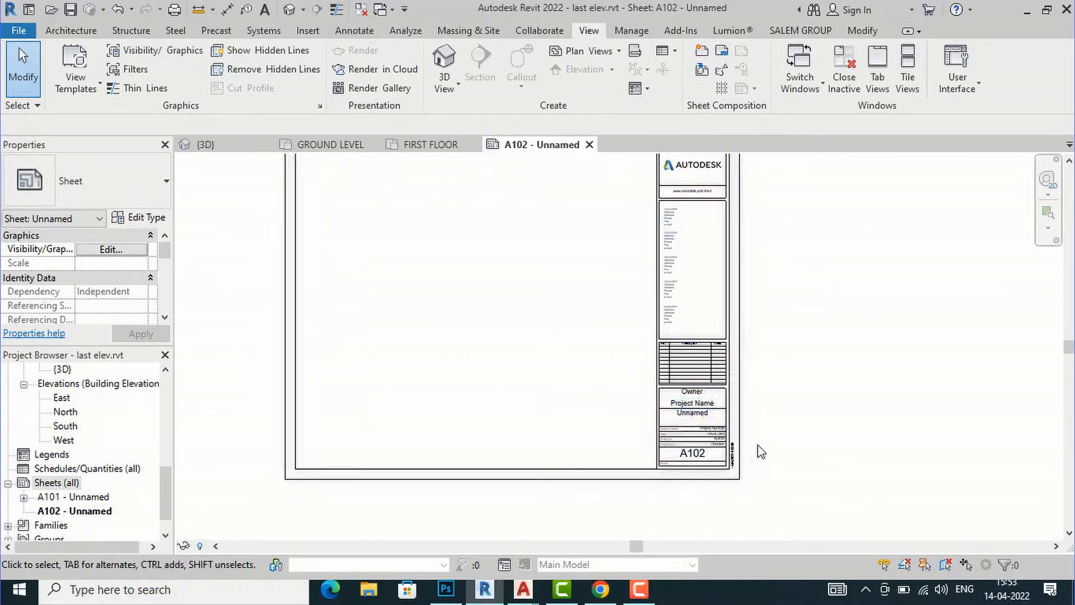
{"action": "scroll", "coordinate": [731, 431], "scroll_direction": "up", "scroll_amount": 1}
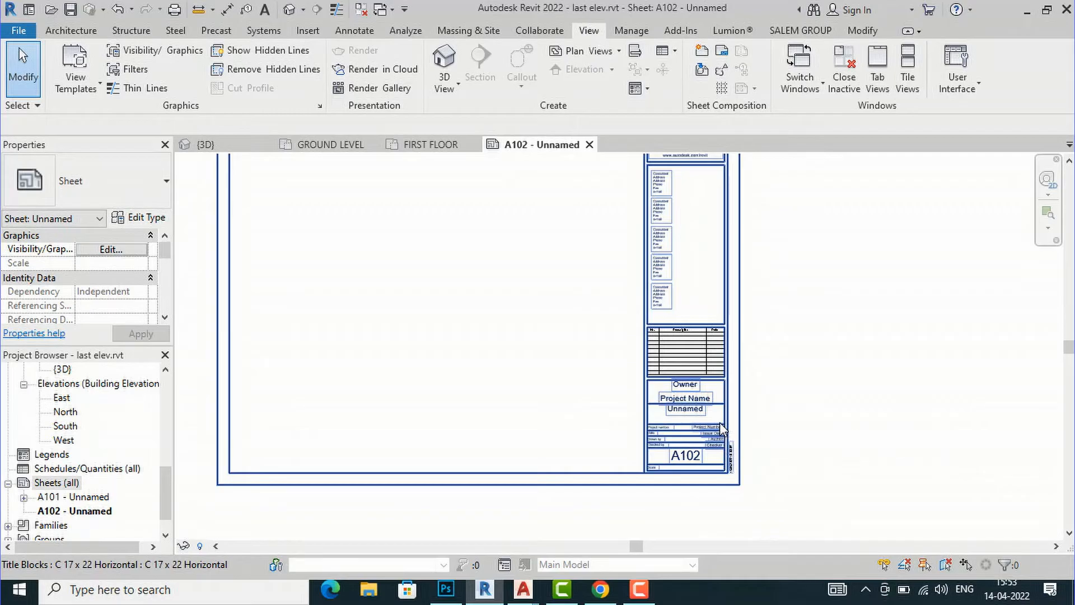
{"action": "left_click", "coordinate": [722, 430]}
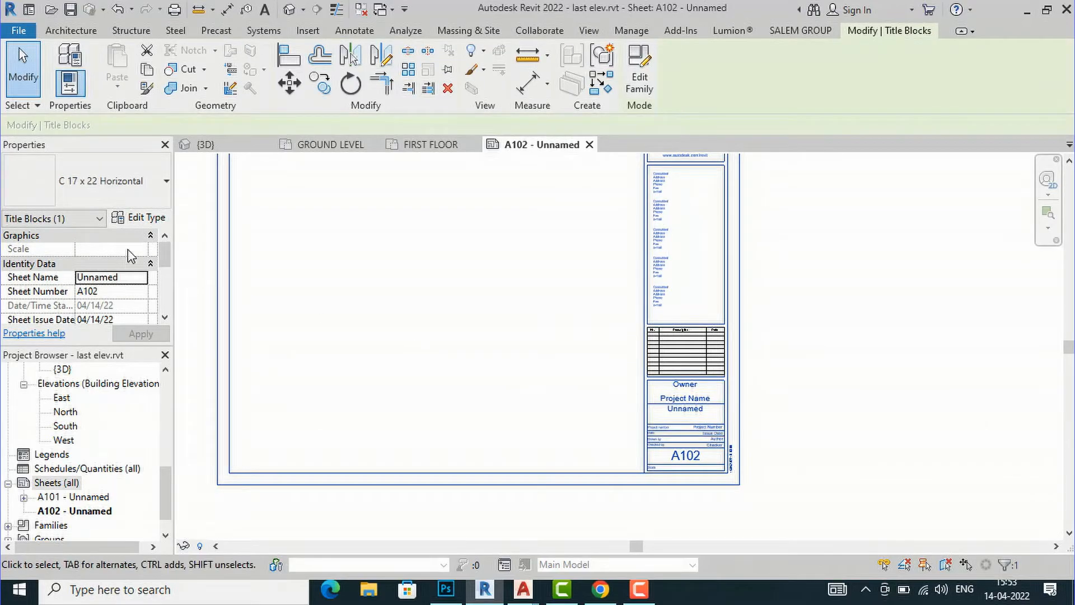
{"action": "left_click", "coordinate": [134, 279]}
{"action": "left_click", "coordinate": [121, 280]}
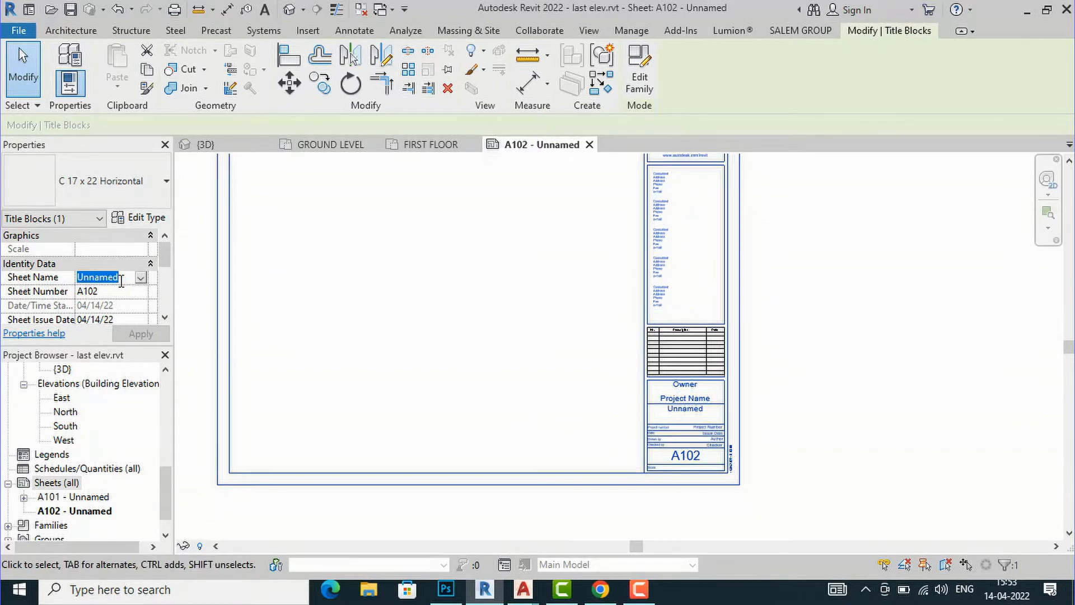
{"action": "type", "text": "PRO"}
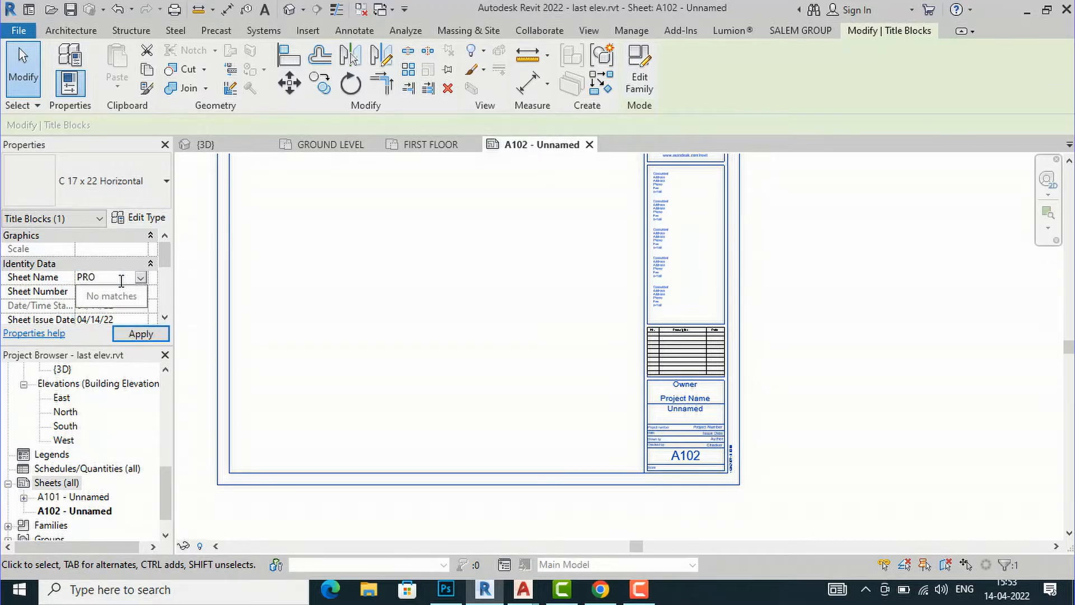
{"action": "type", "text": "POSED RESIDENCE"}
{"action": "type", "text": " FOR MR"}
{"action": "type", "text": " XYZ"}
{"action": "left_click", "coordinate": [164, 289]}
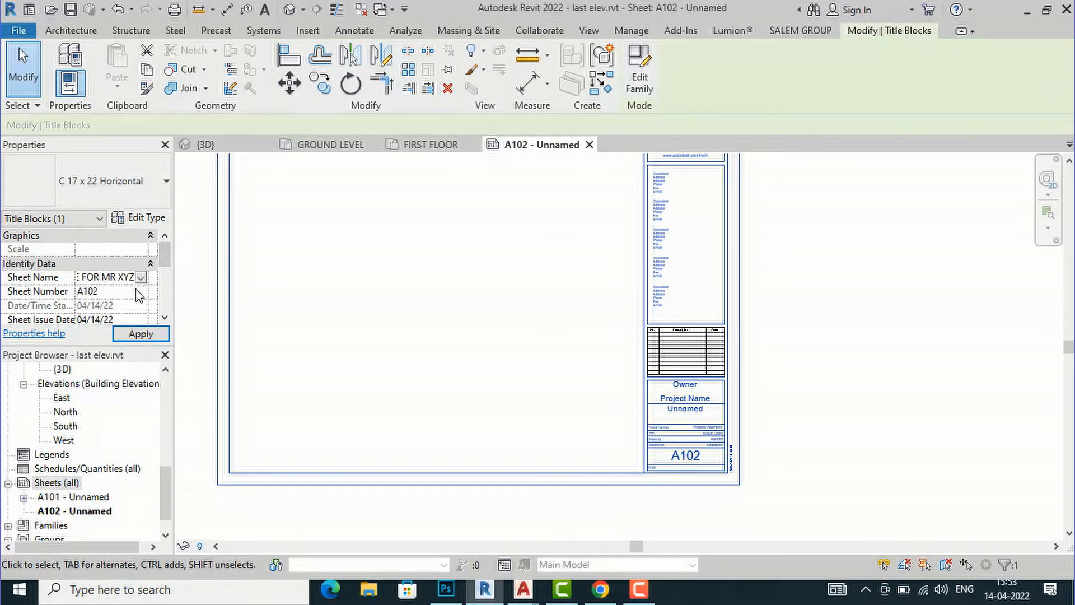
{"action": "key", "text": "Tab"}
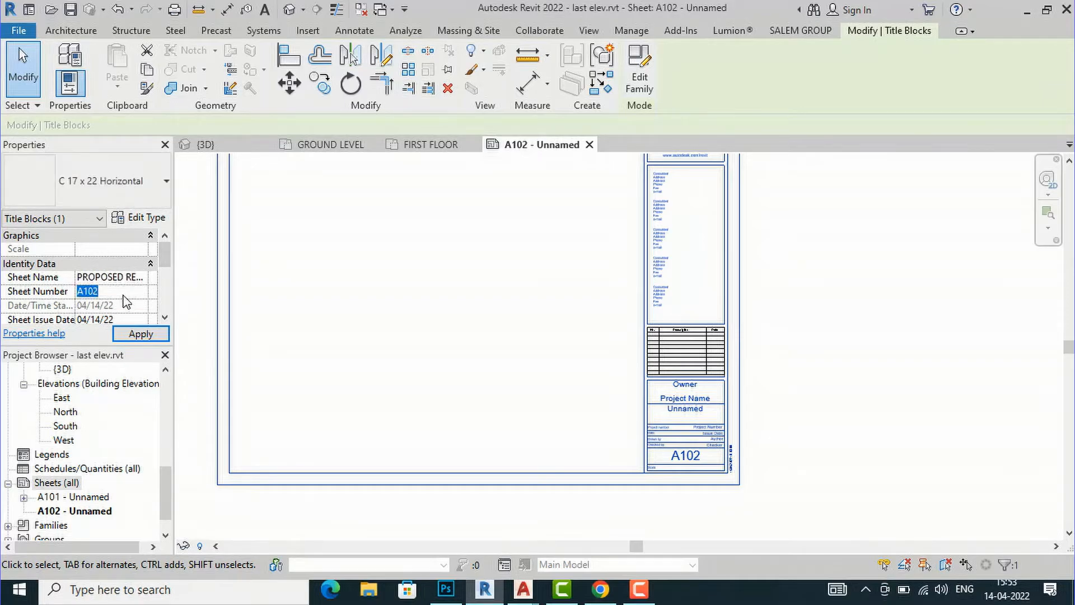
Step: Set the title block's Drawn By value to "ABC", apply the changes and deselect the title block
{"action": "scroll", "coordinate": [126, 311], "scroll_direction": "down", "scroll_amount": 1}
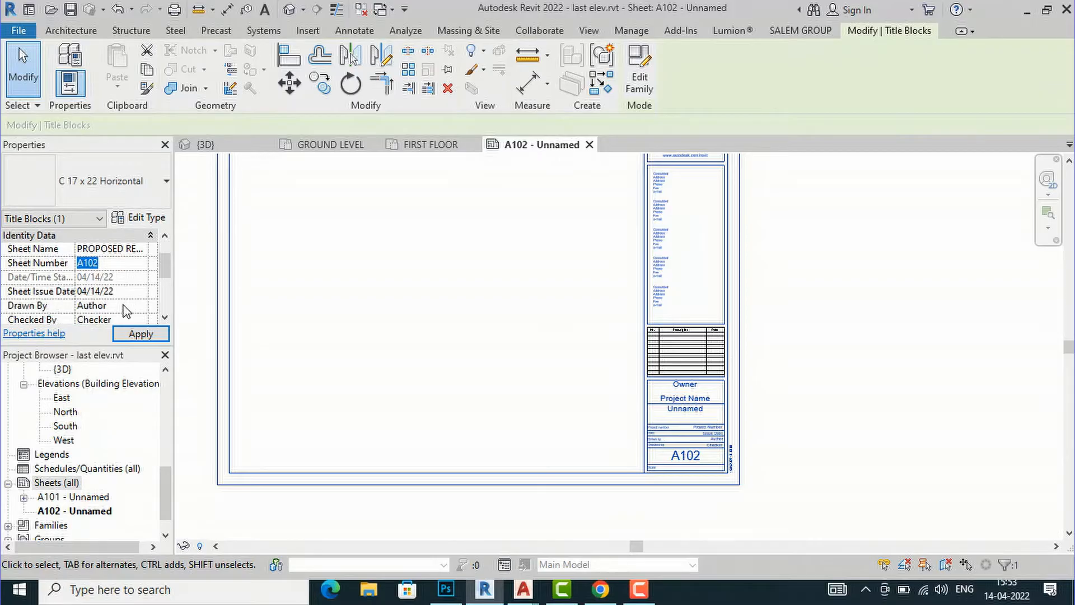
{"action": "left_click", "coordinate": [120, 309]}
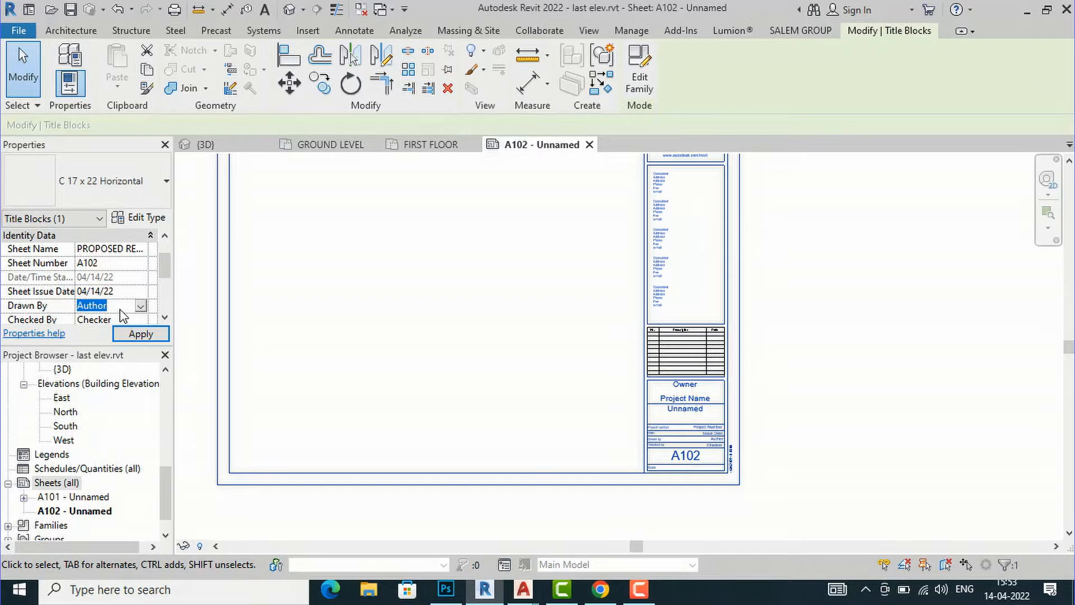
{"action": "type", "text": "ABC"}
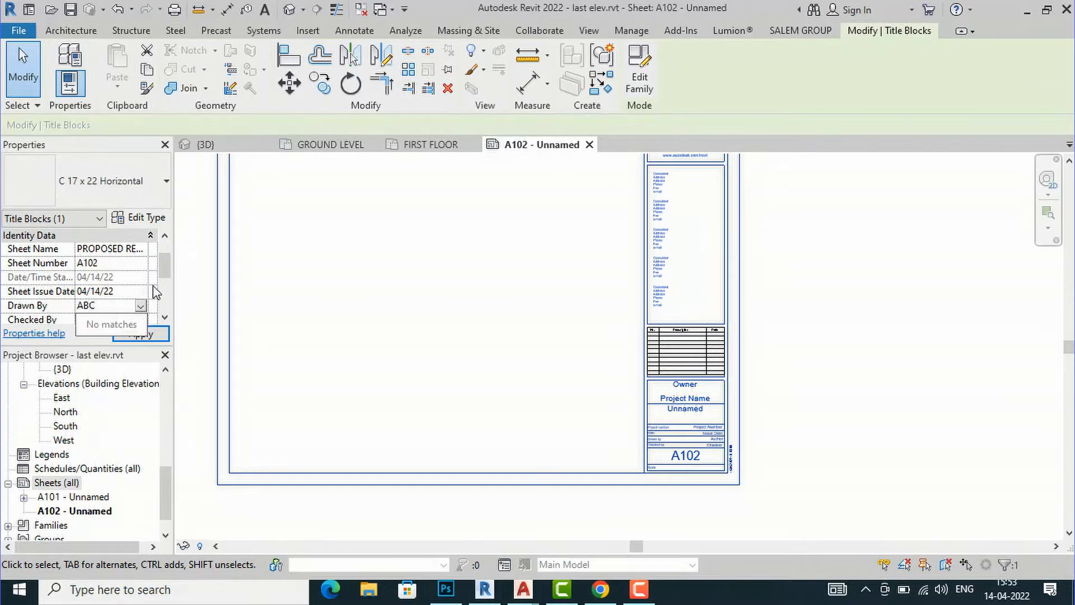
{"action": "scroll", "coordinate": [128, 300], "scroll_direction": "down", "scroll_amount": 2}
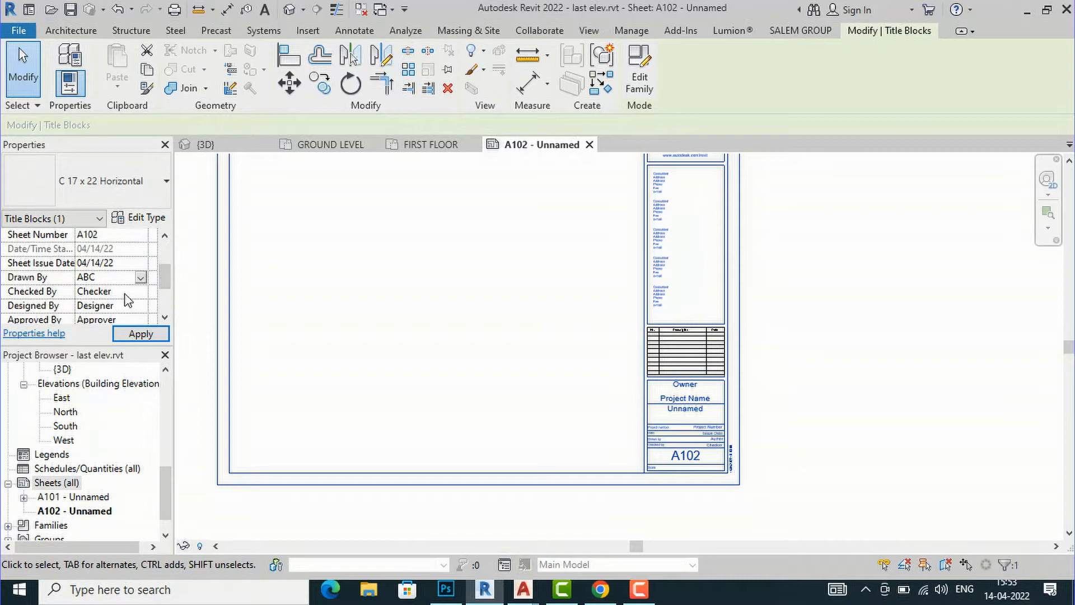
{"action": "scroll", "coordinate": [98, 320], "scroll_direction": "down", "scroll_amount": 3}
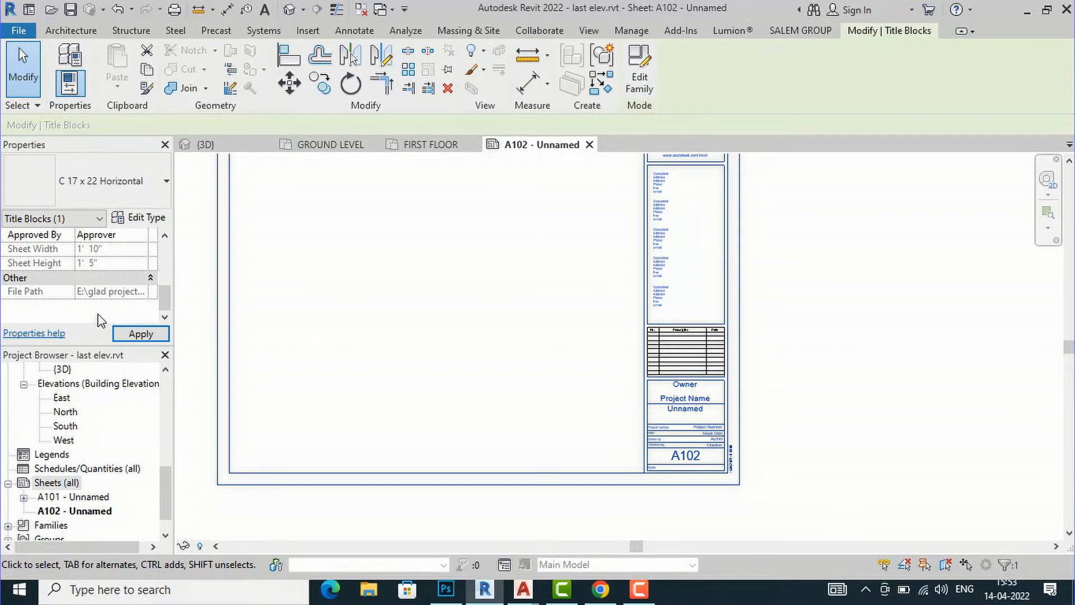
{"action": "left_click", "coordinate": [140, 334]}
{"action": "left_click", "coordinate": [873, 451]}
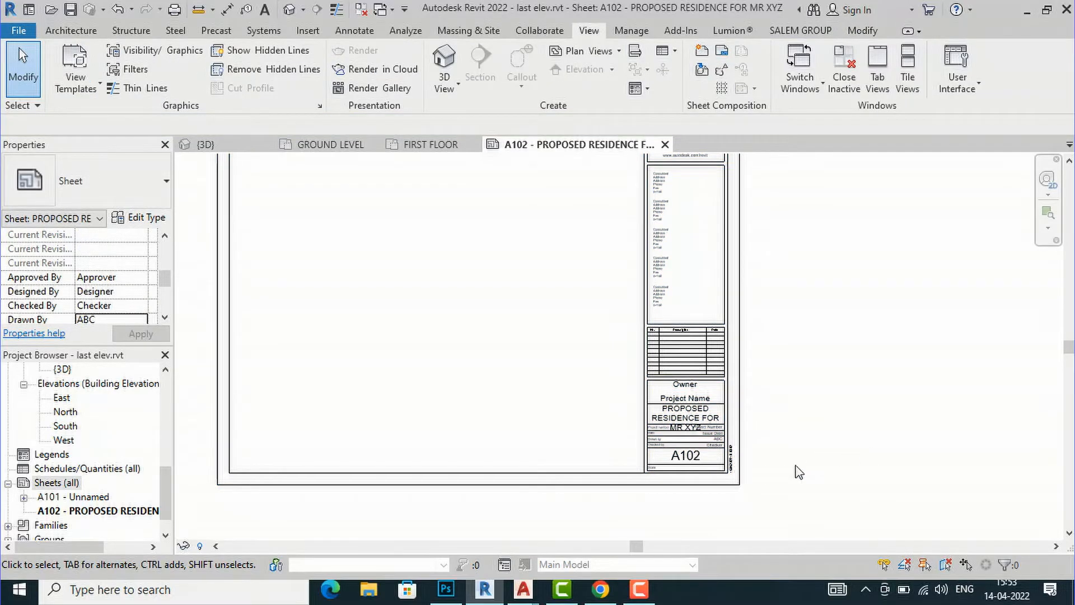
{"action": "scroll", "coordinate": [739, 461], "scroll_direction": "up", "scroll_amount": 2}
{"action": "scroll", "coordinate": [646, 450], "scroll_direction": "up", "scroll_amount": 2}
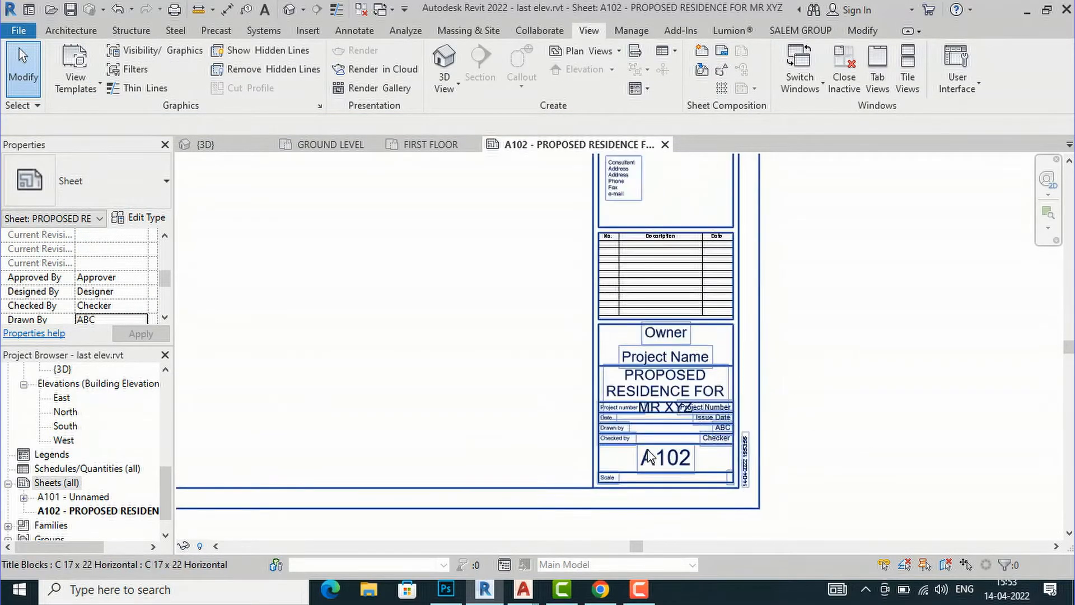
Step: Open the sheet's C 17 x 22 Horizontal title block family for editing and delete its Autodesk logo image
{"action": "scroll", "coordinate": [638, 448], "scroll_direction": "down", "scroll_amount": 2}
{"action": "scroll", "coordinate": [640, 453], "scroll_direction": "down", "scroll_amount": 3}
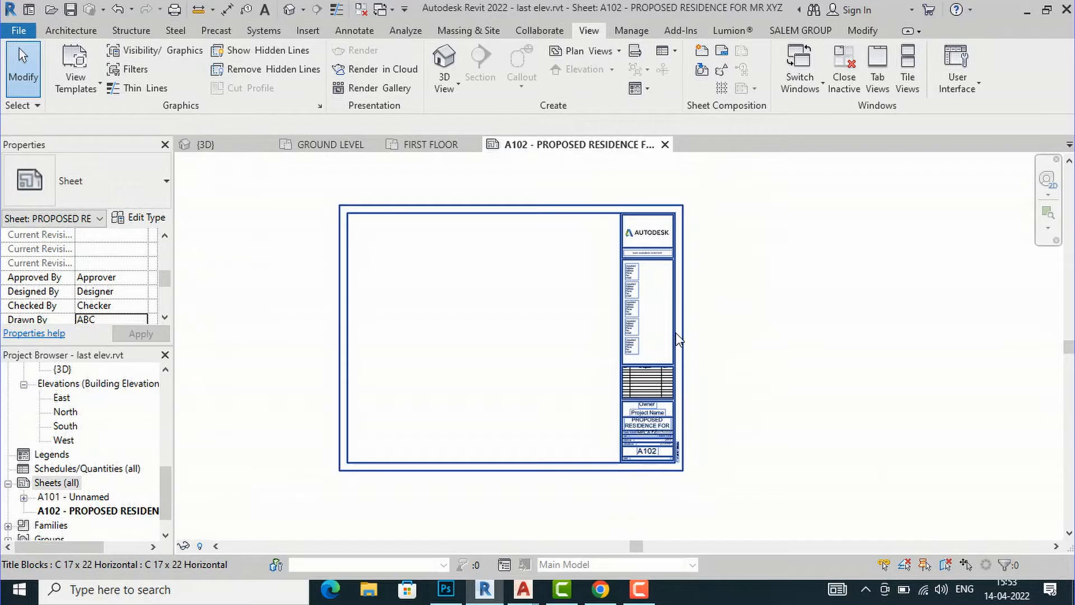
{"action": "scroll", "coordinate": [672, 190], "scroll_direction": "up", "scroll_amount": 1}
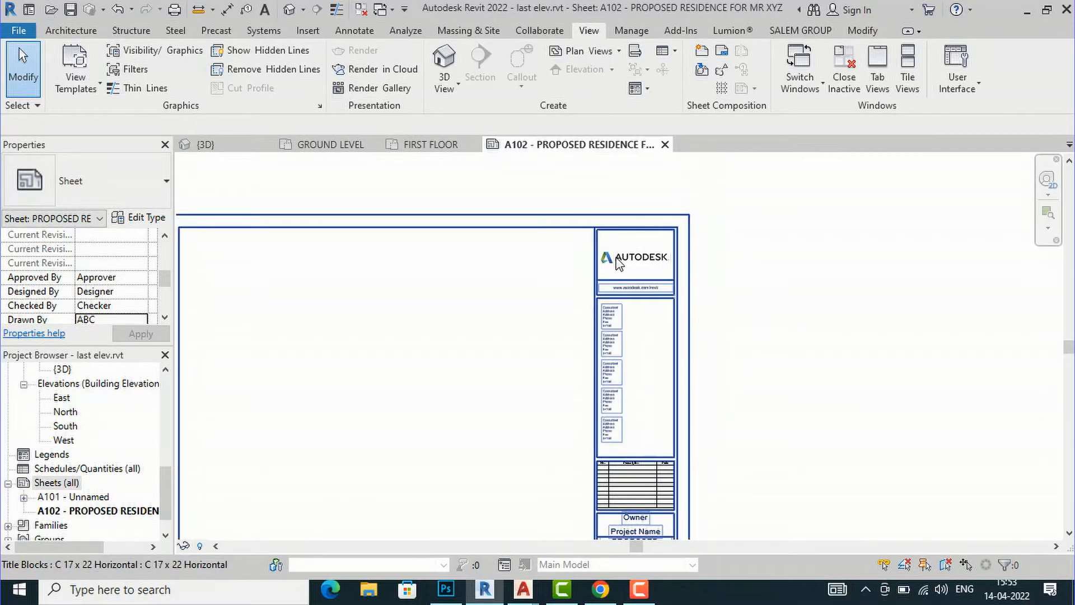
{"action": "scroll", "coordinate": [683, 281], "scroll_direction": "up", "scroll_amount": 2}
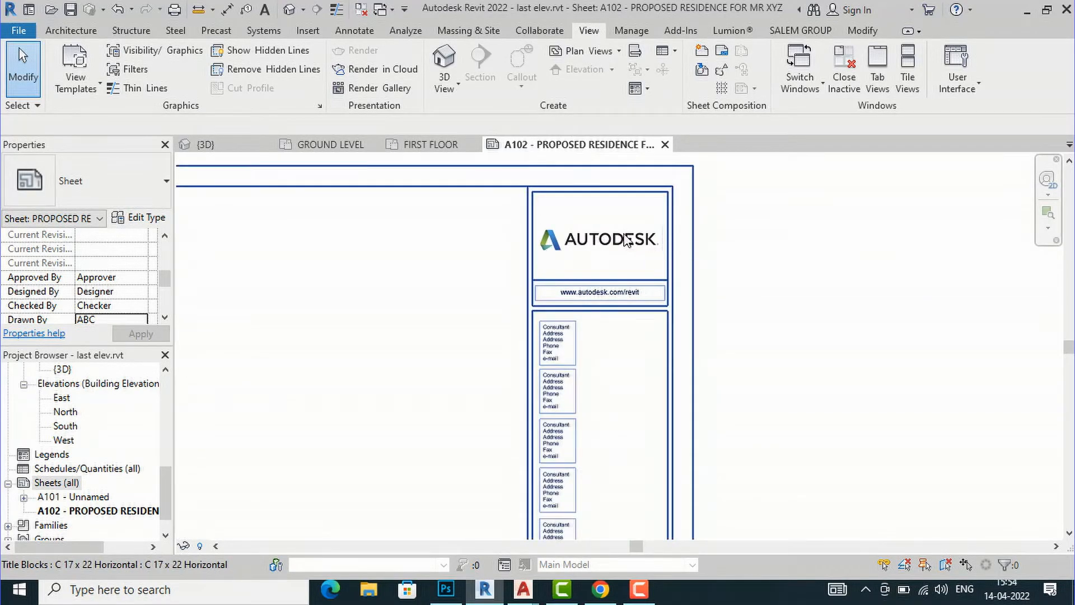
{"action": "left_click", "coordinate": [627, 241]}
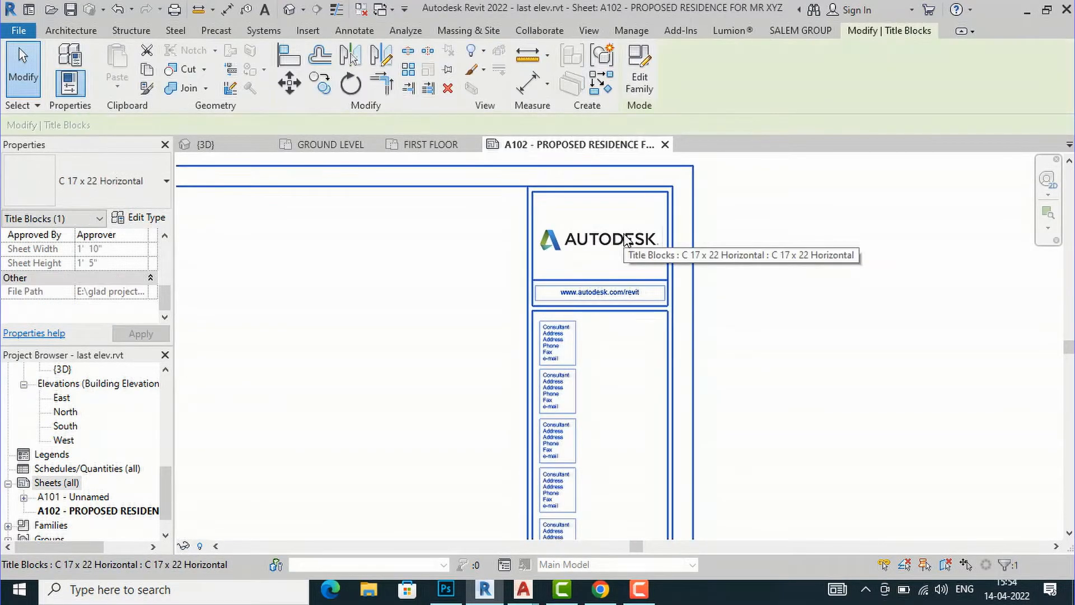
{"action": "left_click", "coordinate": [649, 93]}
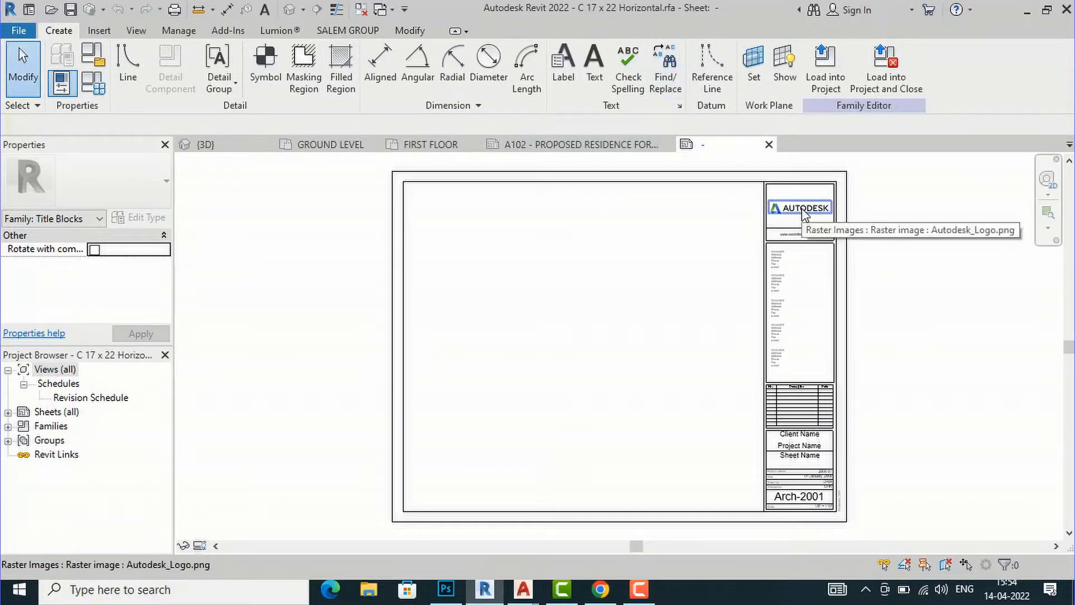
{"action": "left_click", "coordinate": [806, 212]}
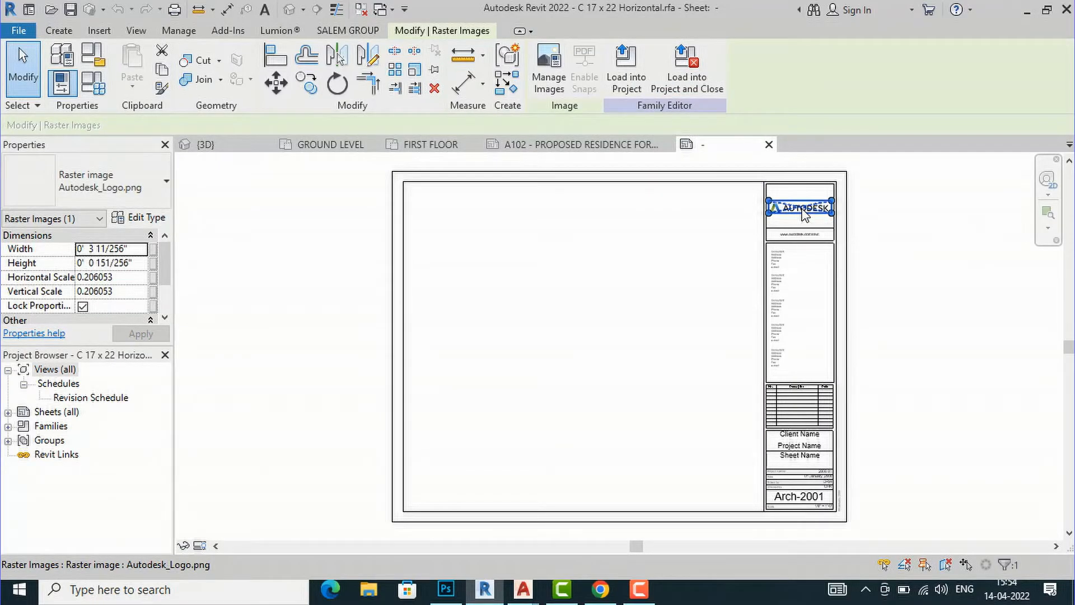
{"action": "key", "text": "Delete"}
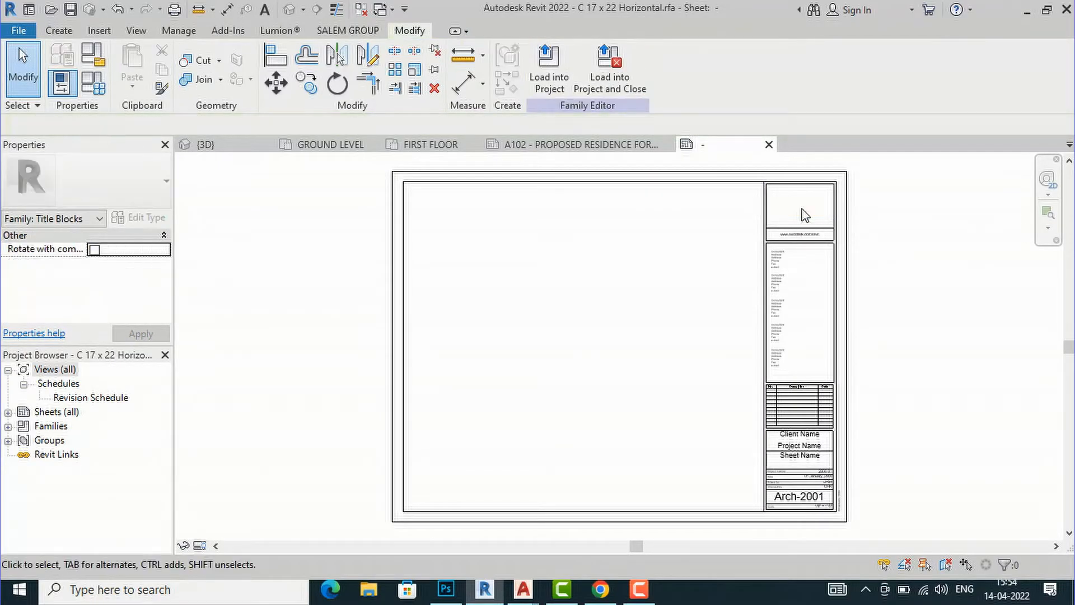
Step: Find the _21_autodesk-wallpapers_Best-41 image in File Explorer's Downloads folder and place it in the title block family
{"action": "left_click", "coordinate": [369, 590]}
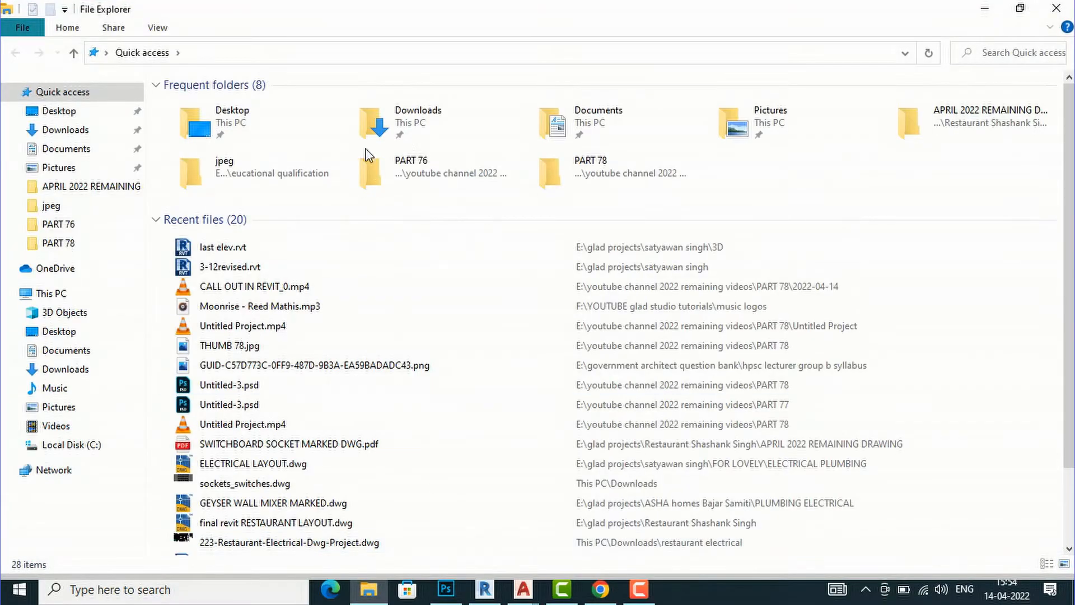
{"action": "left_click", "coordinate": [70, 135]}
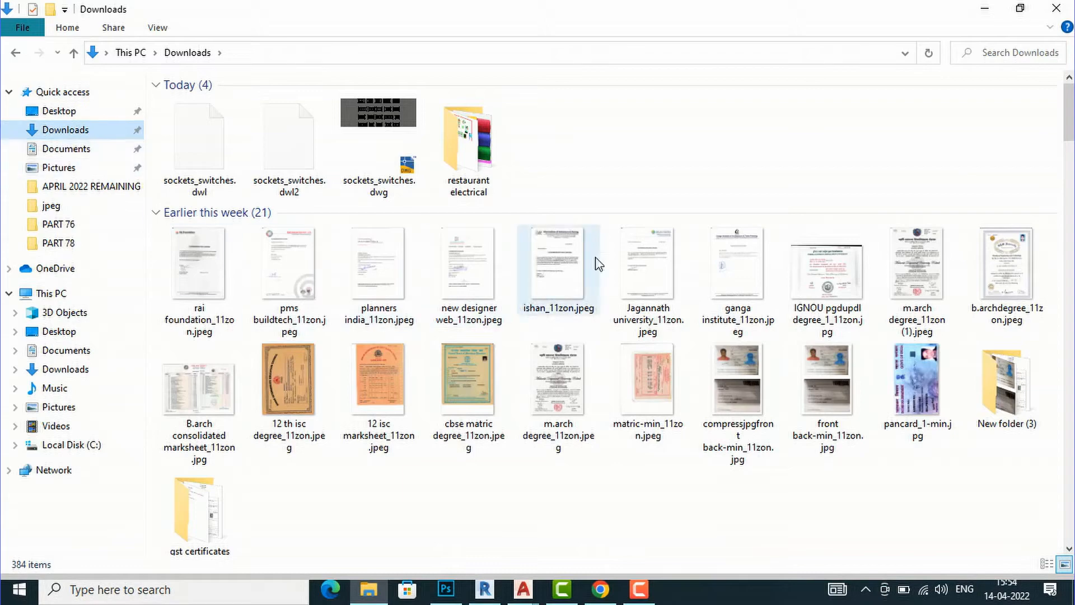
{"action": "scroll", "coordinate": [703, 200], "scroll_direction": "down", "scroll_amount": 5}
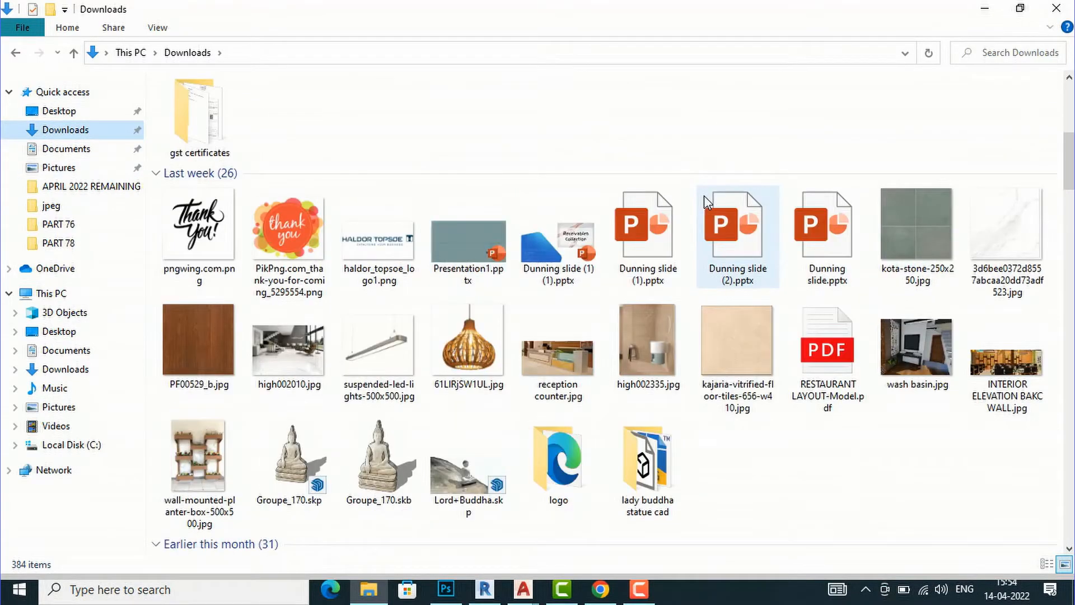
{"action": "scroll", "coordinate": [704, 196], "scroll_direction": "down", "scroll_amount": 12}
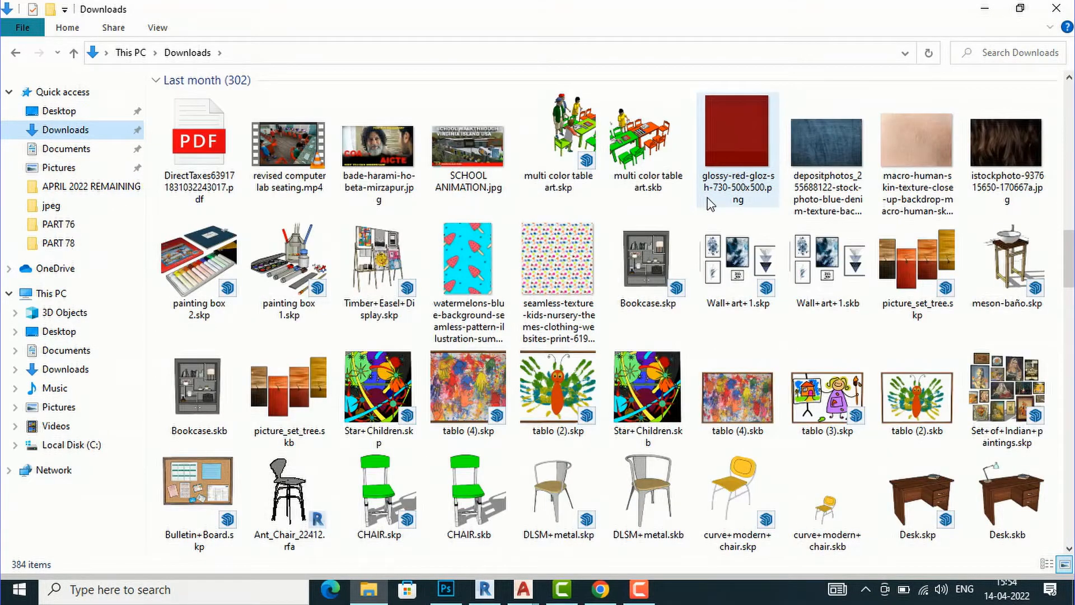
{"action": "scroll", "coordinate": [710, 204], "scroll_direction": "down", "scroll_amount": 5}
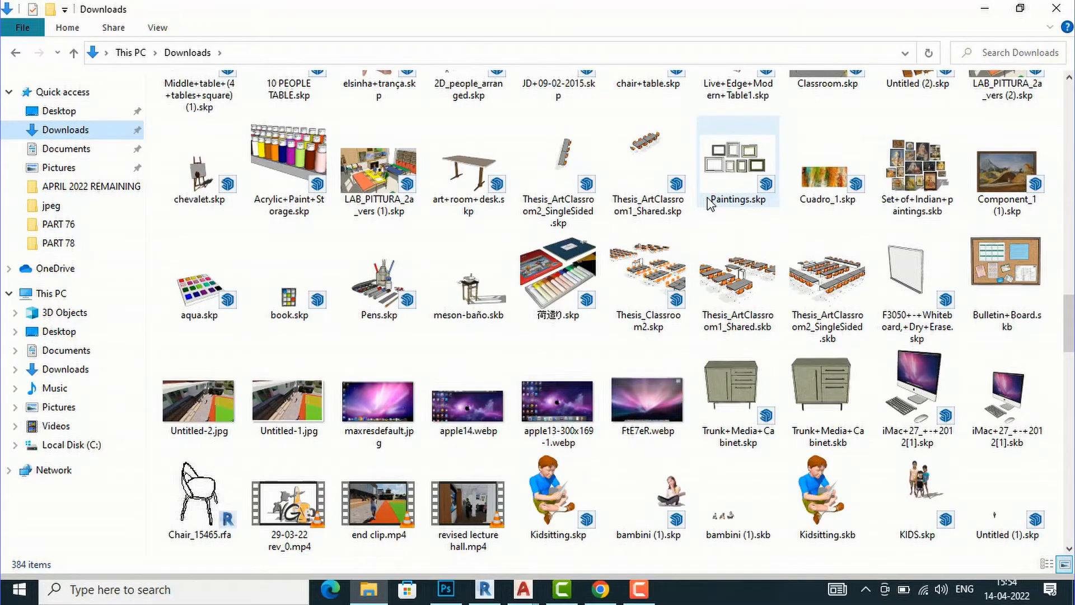
{"action": "scroll", "coordinate": [708, 205], "scroll_direction": "down", "scroll_amount": 10}
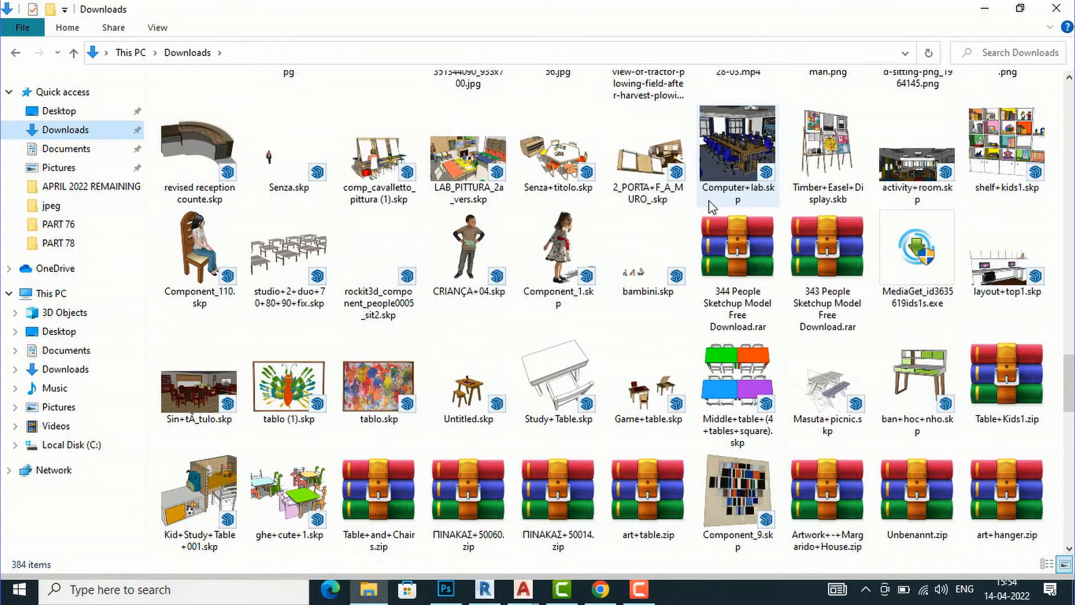
{"action": "scroll", "coordinate": [710, 206], "scroll_direction": "down", "scroll_amount": 15}
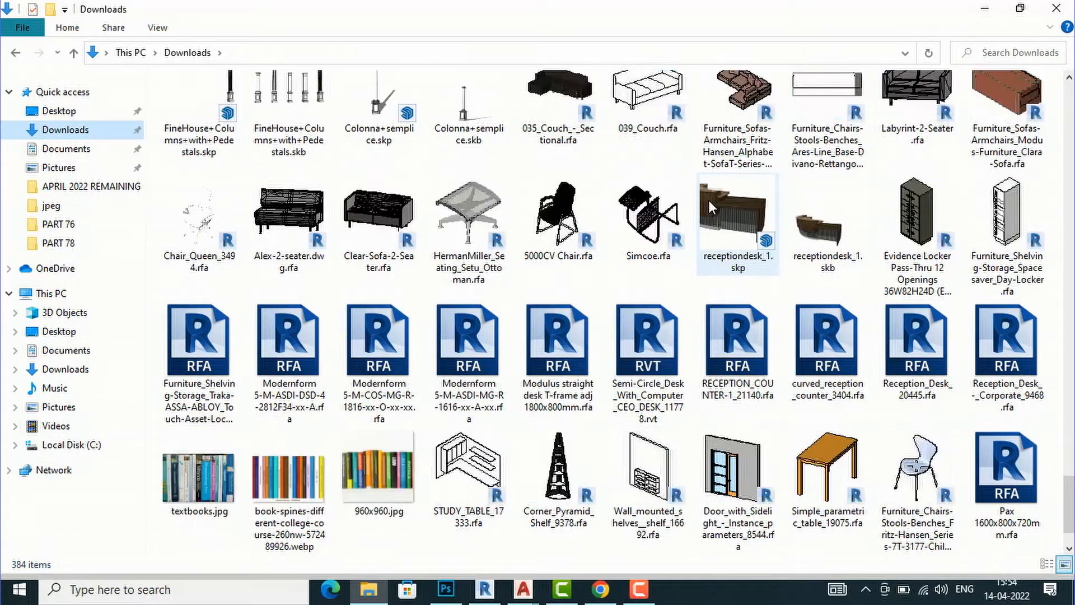
{"action": "scroll", "coordinate": [710, 206], "scroll_direction": "down", "scroll_amount": 5}
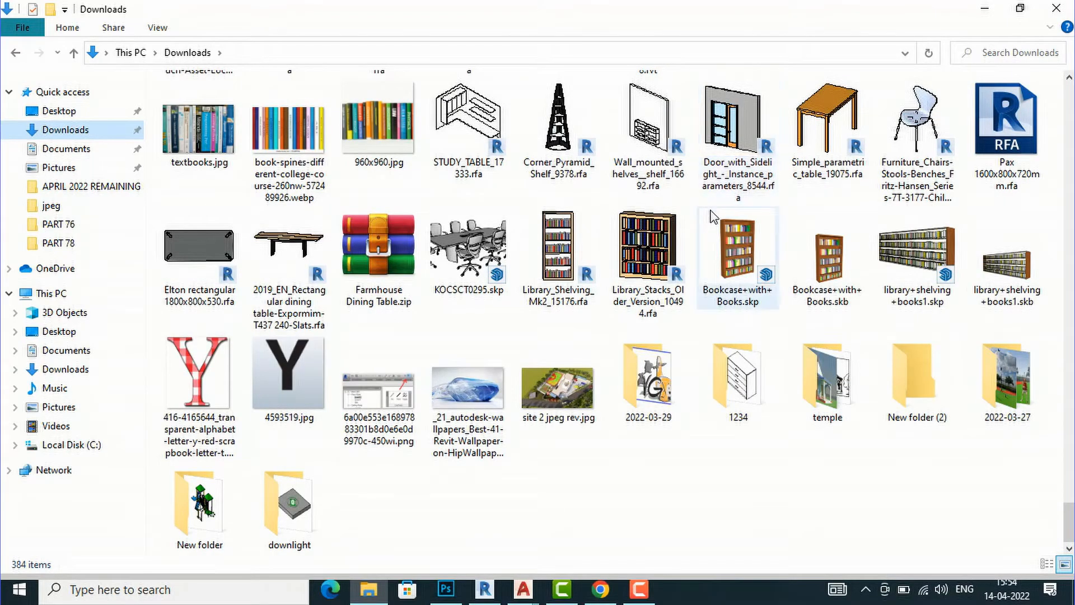
{"action": "left_click_drag", "start_coordinate": [460, 400], "coordinate": [797, 212]}
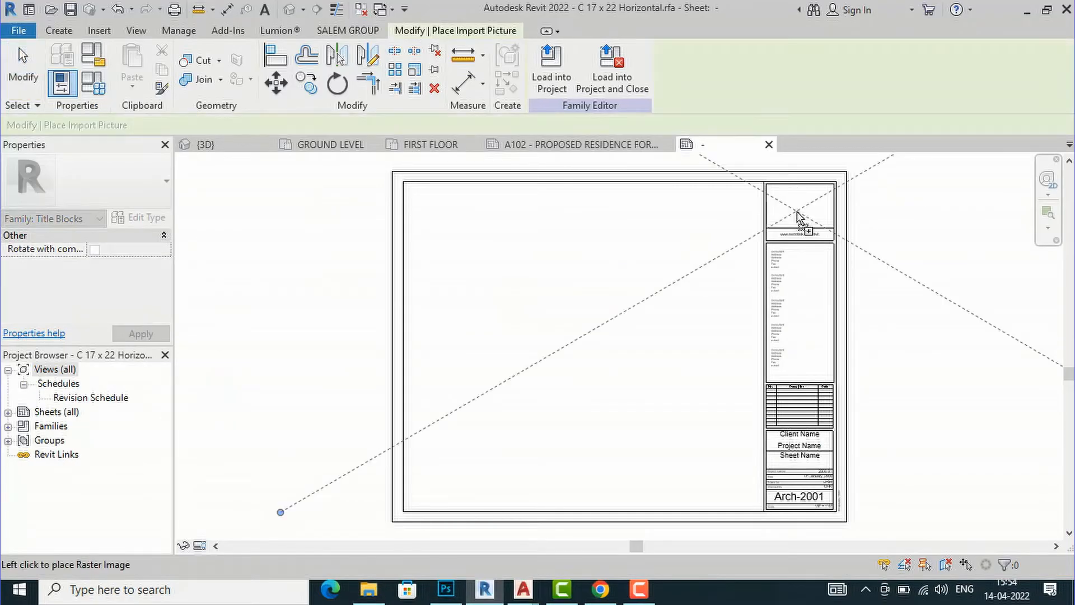
{"action": "scroll", "coordinate": [649, 275], "scroll_direction": "down", "scroll_amount": 2}
{"action": "left_click", "coordinate": [645, 276]}
{"action": "scroll", "coordinate": [503, 344], "scroll_direction": "down", "scroll_amount": 3}
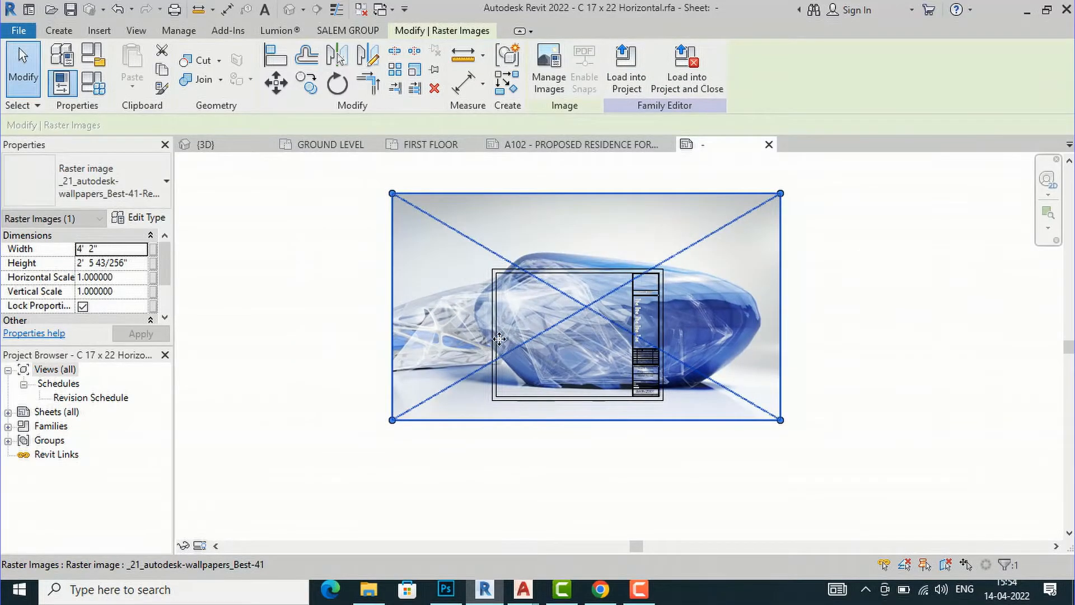
Step: Scale the placed image down to about 3 19/128" wide and fit it inside the empty logo box
{"action": "left_click_drag", "start_coordinate": [393, 194], "coordinate": [752, 398]}
{"action": "scroll", "coordinate": [757, 404], "scroll_direction": "up", "scroll_amount": 2}
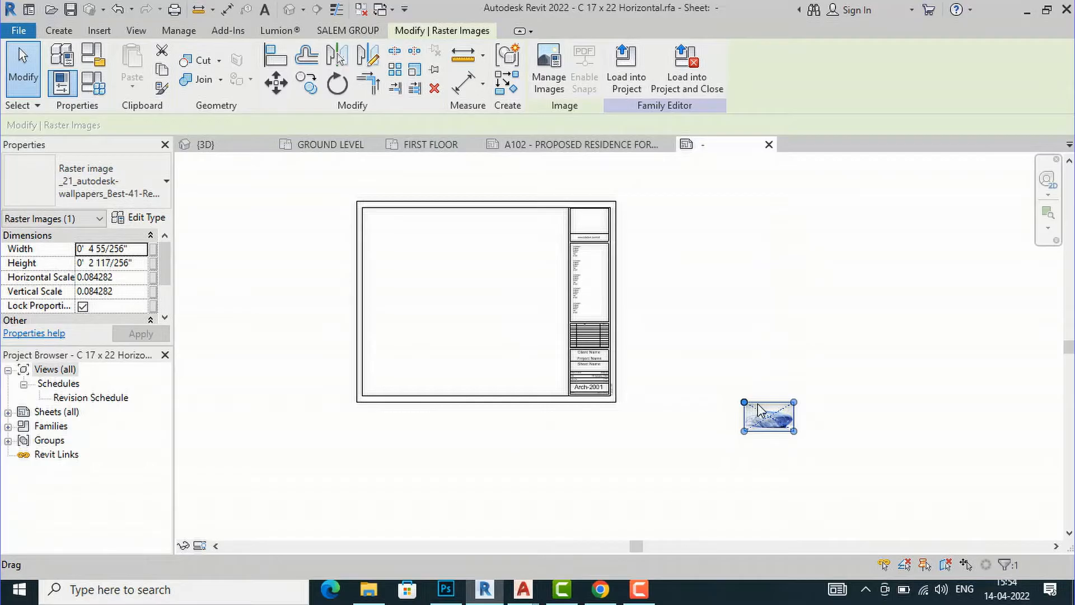
{"action": "left_click_drag", "start_coordinate": [764, 417], "coordinate": [598, 218]}
{"action": "scroll", "coordinate": [599, 212], "scroll_direction": "up", "scroll_amount": 5}
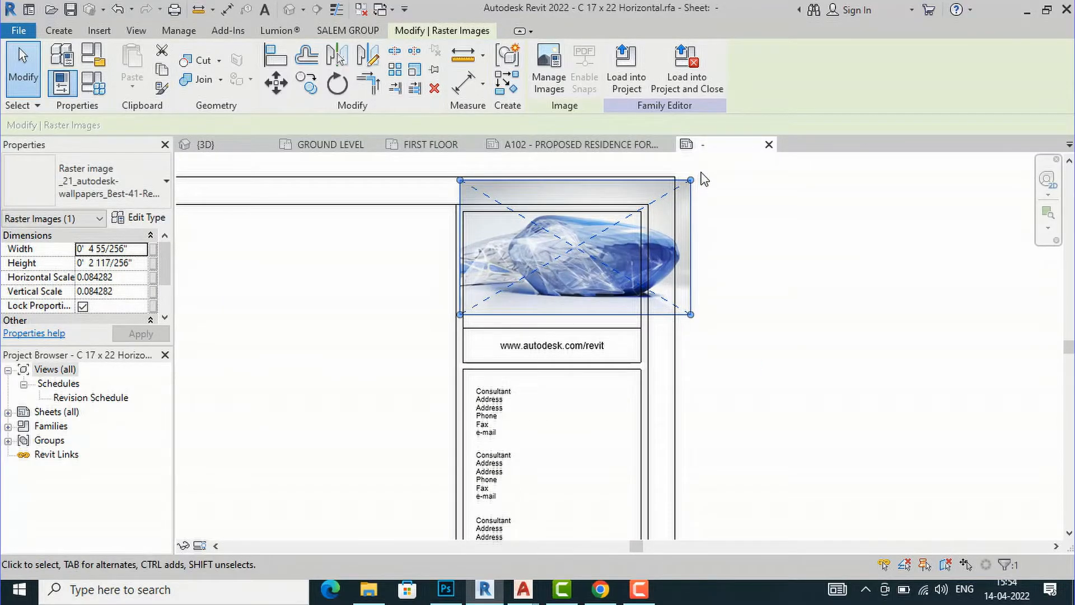
{"action": "left_click_drag", "start_coordinate": [692, 182], "coordinate": [638, 213]}
{"action": "mouse_move", "coordinate": [460, 314]}
{"action": "left_mouse_down"}
{"action": "mouse_move", "coordinate": [479, 307]}
{"action": "mouse_move", "coordinate": [468, 319]}
{"action": "left_mouse_up"}
{"action": "left_click", "coordinate": [768, 297]}
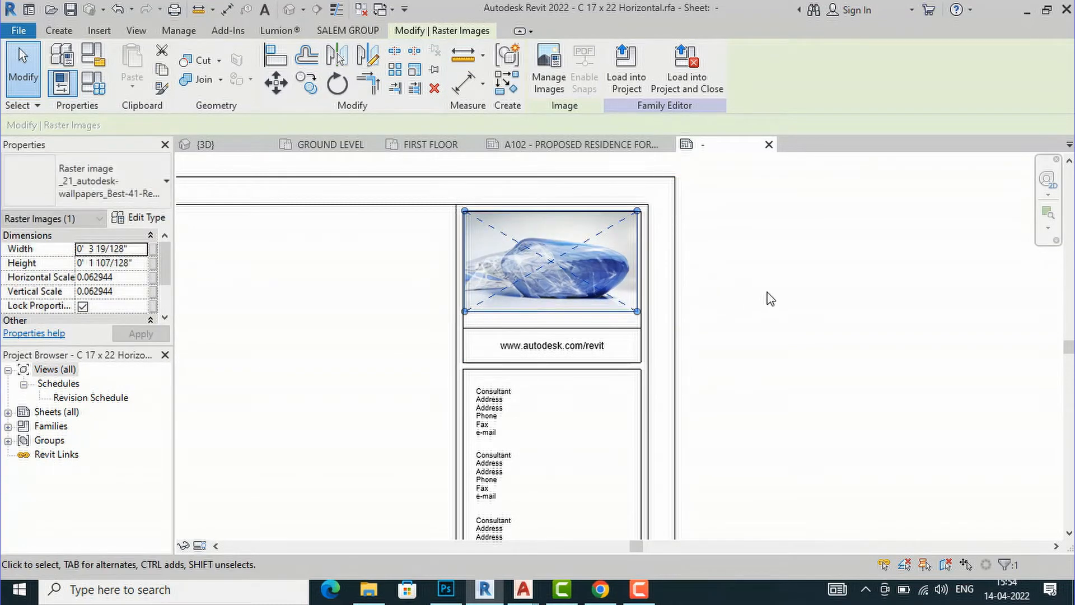
Step: Delete the two uppermost Consultant address text notes from the title block
{"action": "scroll", "coordinate": [775, 248], "scroll_direction": "down", "scroll_amount": 1}
{"action": "scroll", "coordinate": [727, 259], "scroll_direction": "down", "scroll_amount": 1}
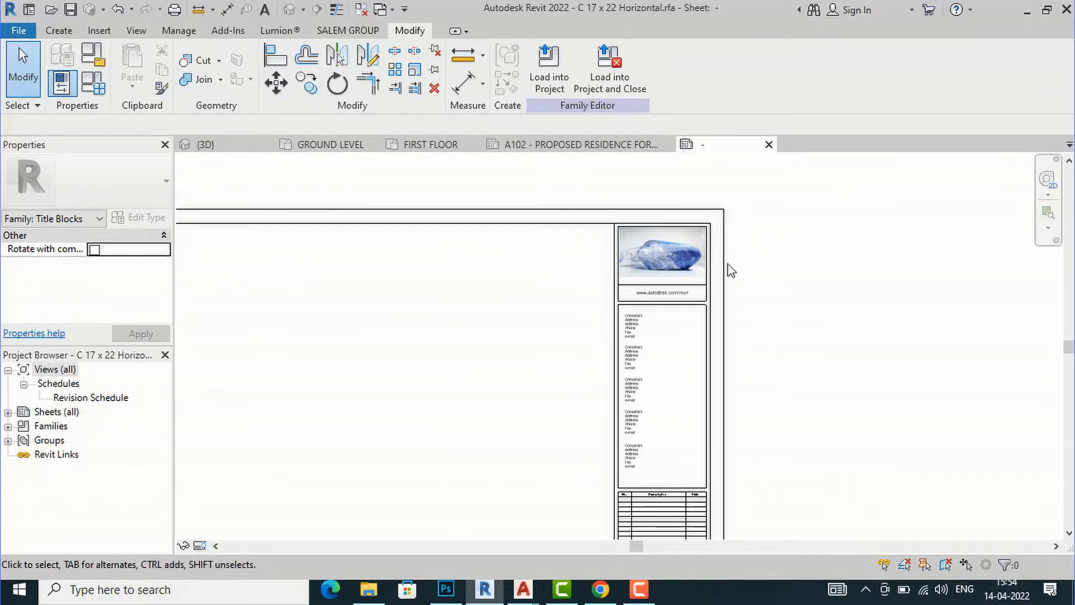
{"action": "scroll", "coordinate": [700, 300], "scroll_direction": "down", "scroll_amount": 1}
{"action": "scroll", "coordinate": [659, 379], "scroll_direction": "up", "scroll_amount": 2}
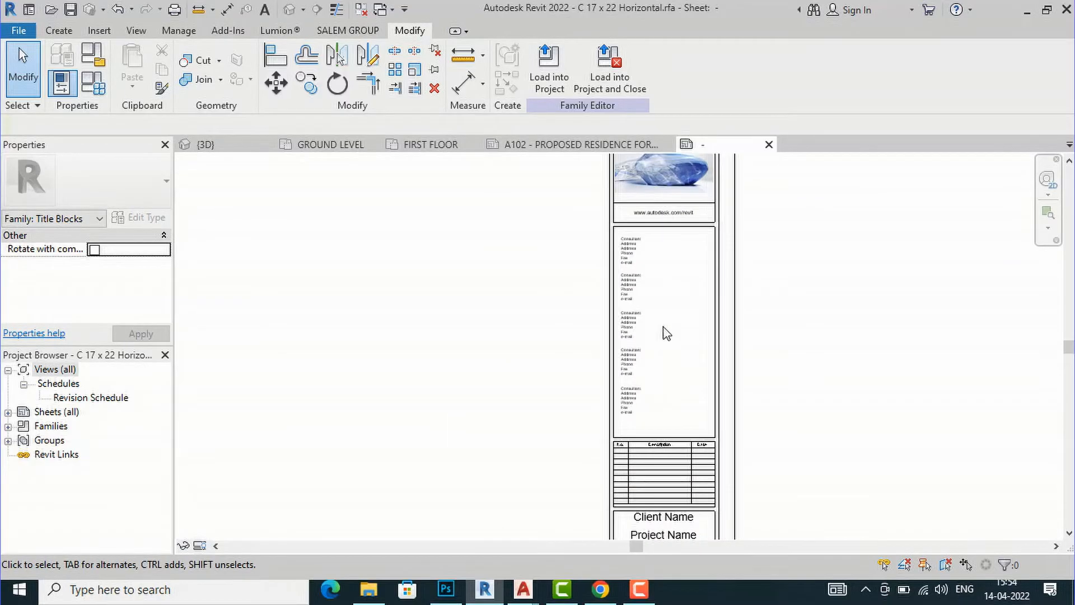
{"action": "scroll", "coordinate": [641, 248], "scroll_direction": "up", "scroll_amount": 2}
{"action": "left_click", "coordinate": [640, 255]}
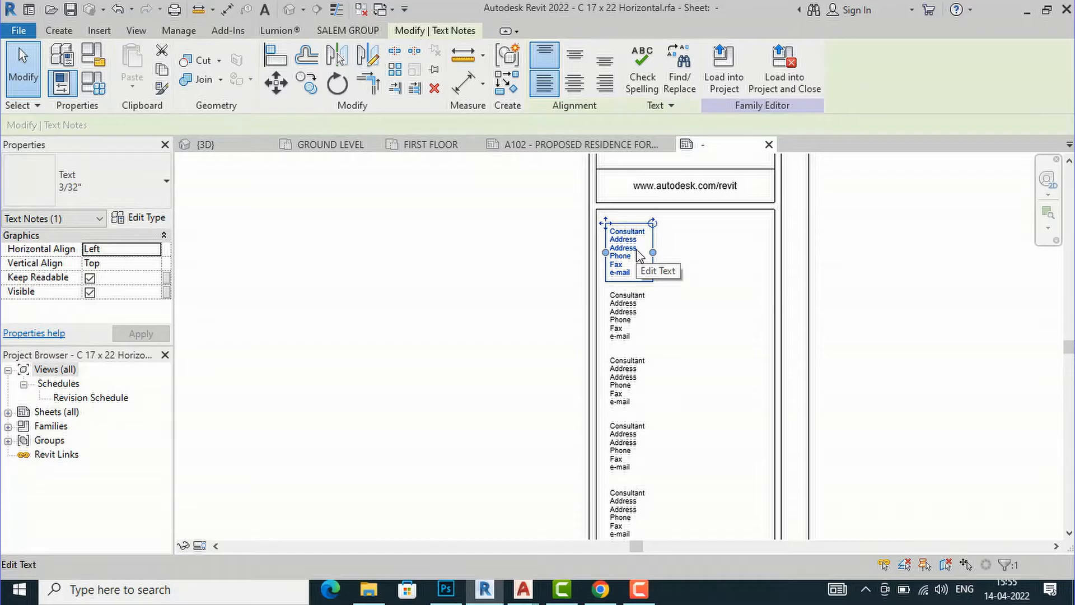
{"action": "key", "text": "Delete"}
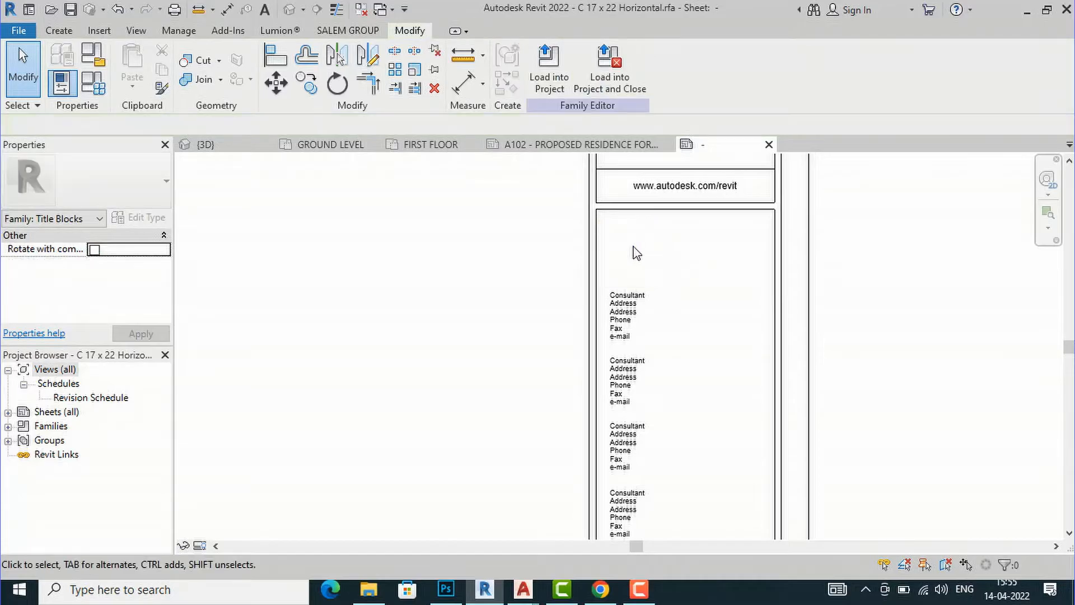
{"action": "left_click", "coordinate": [621, 316]}
{"action": "key", "text": "Delete"}
{"action": "scroll", "coordinate": [620, 305], "scroll_direction": "down", "scroll_amount": 2}
{"action": "scroll", "coordinate": [628, 233], "scroll_direction": "up", "scroll_amount": 1}
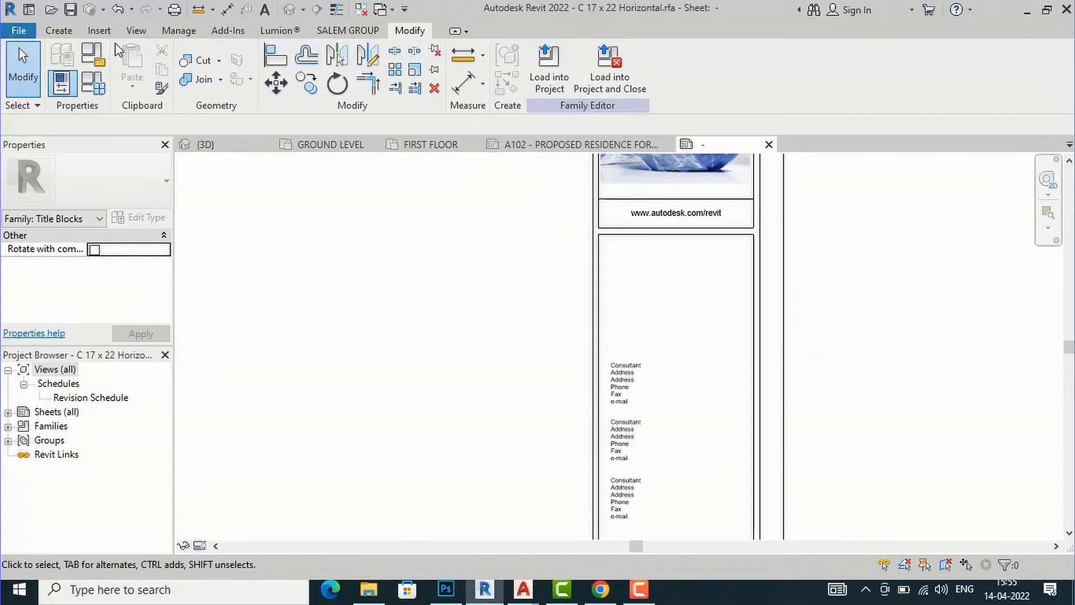
Step: Add a four-line text note in the cleared consultant space: "ANY DISCREPANCY", "ON THE SITE", "SHOULD BE BROUGHT IN", "NOTICE OF ARCHITECT"
{"action": "left_click", "coordinate": [99, 31]}
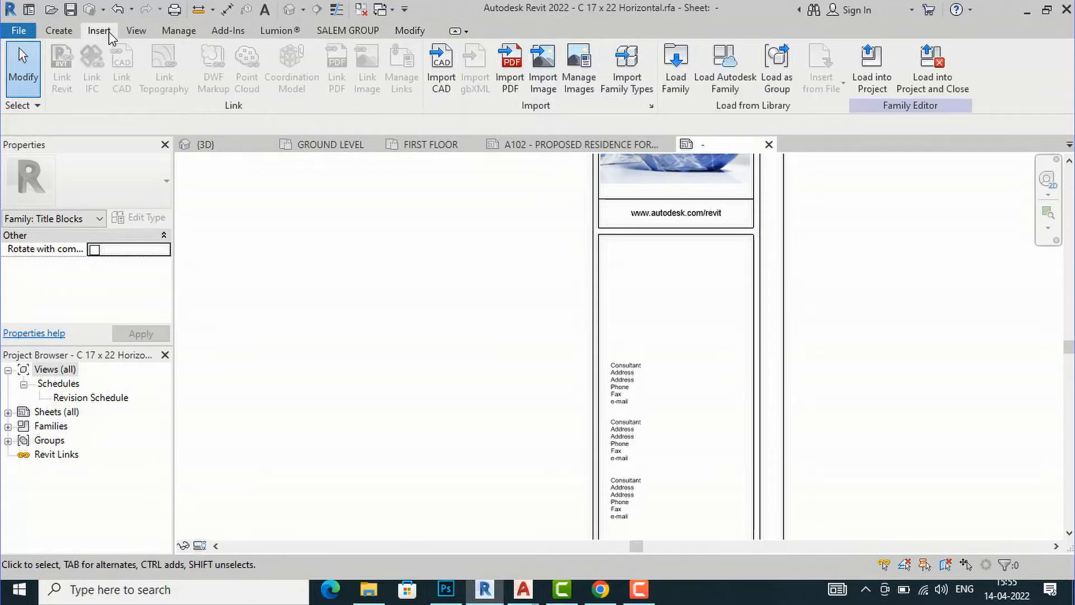
{"action": "left_click", "coordinate": [57, 32]}
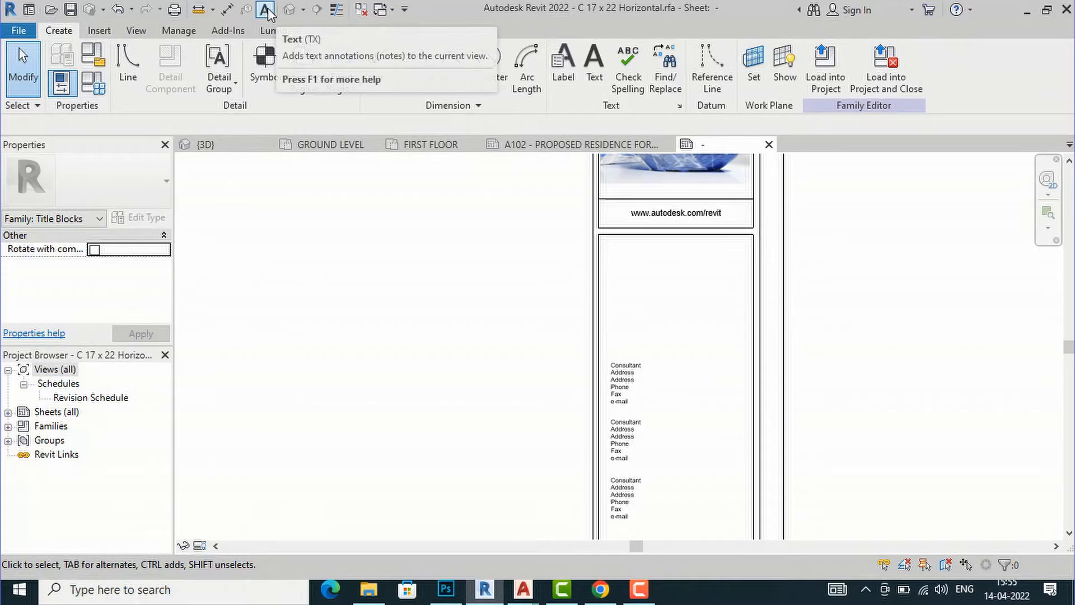
{"action": "left_click", "coordinate": [594, 66]}
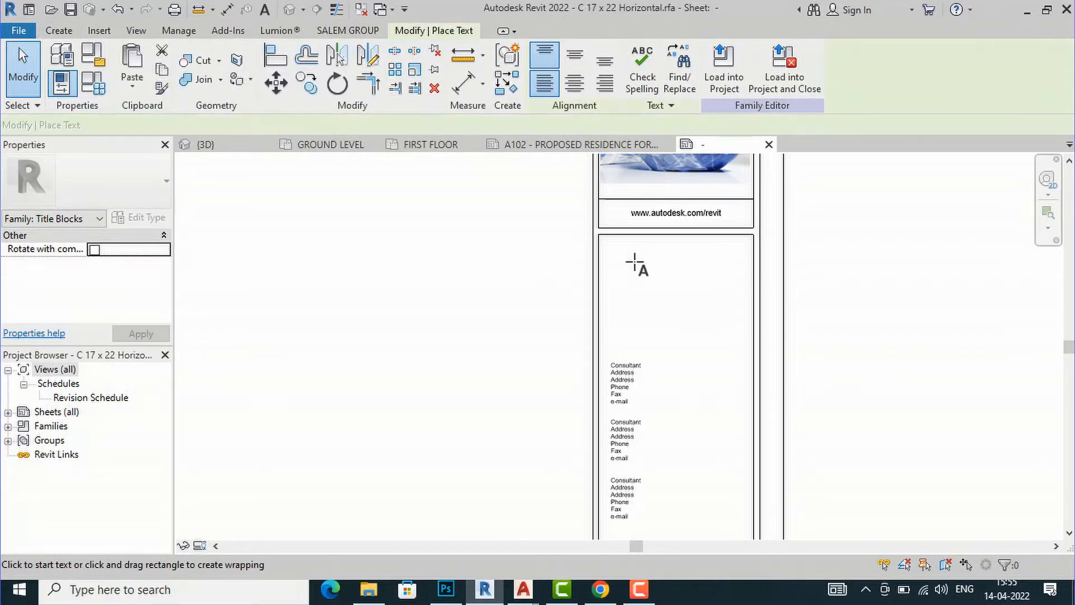
{"action": "left_click", "coordinate": [608, 253]}
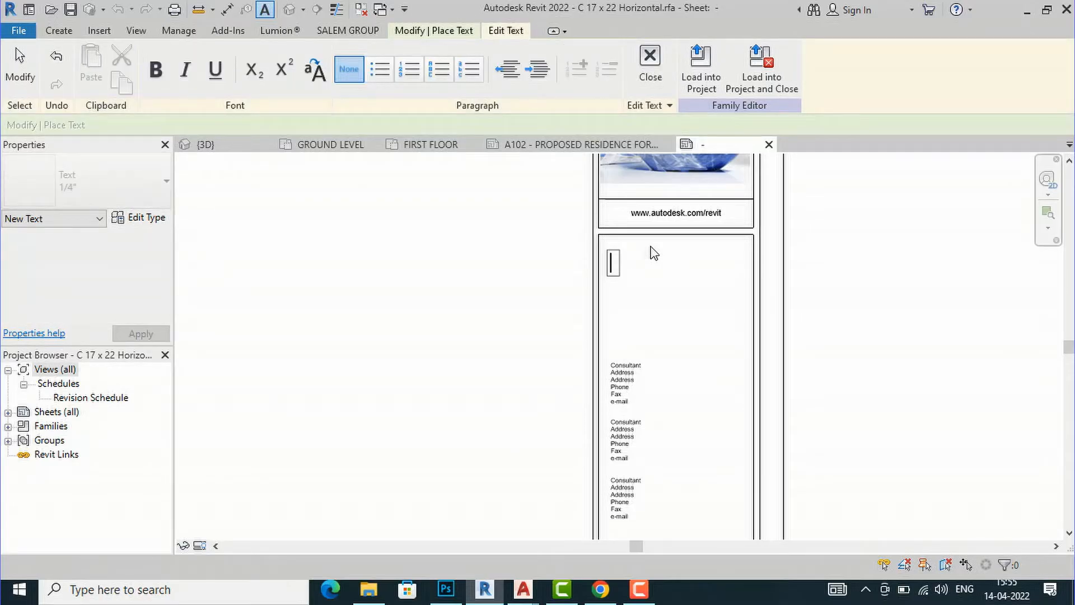
{"action": "type", "text": "ANT"}
{"action": "key", "text": "BackSpace"}
{"action": "type", "text": "Y DISCREPANCY"}
{"action": "key", "text": "Return"}
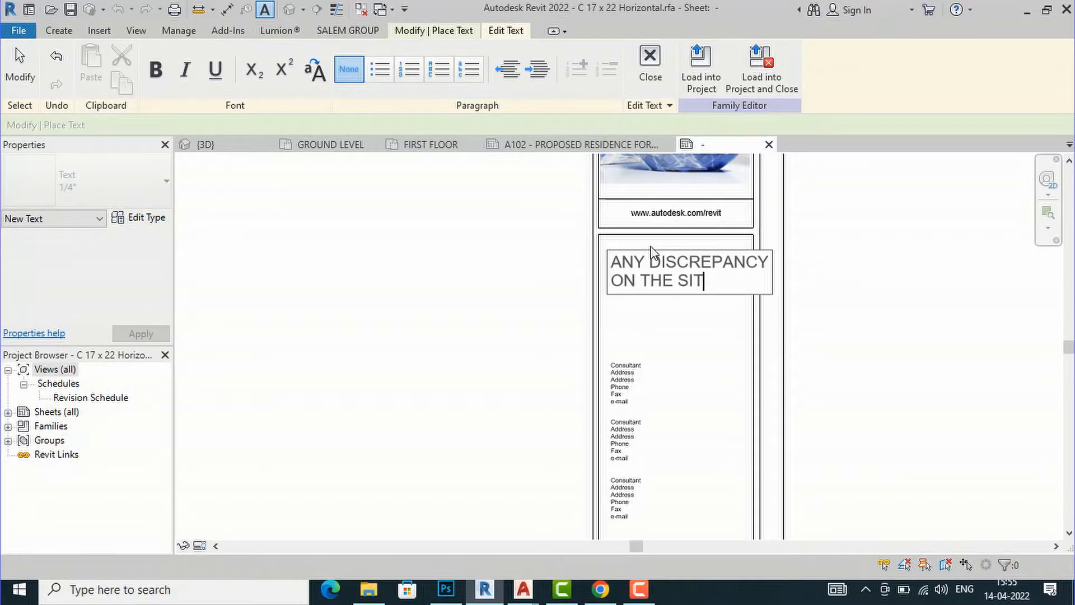
{"action": "type", "text": "ON THE SITE"}
{"action": "key", "text": "Return"}
{"action": "type", "text": "SHOULD BE BRO"}
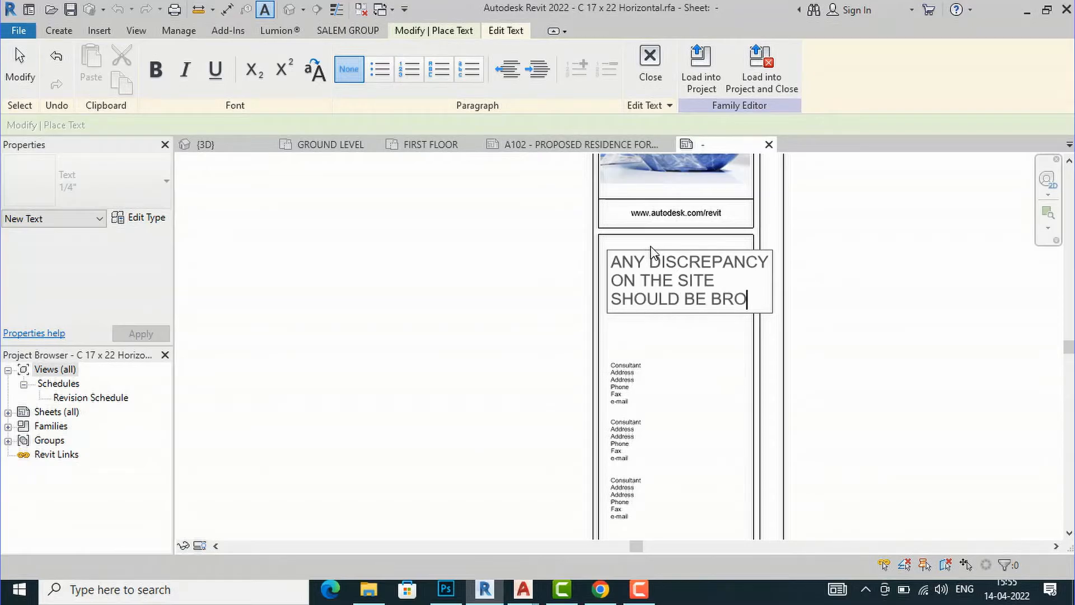
{"action": "type", "text": "UGH"}
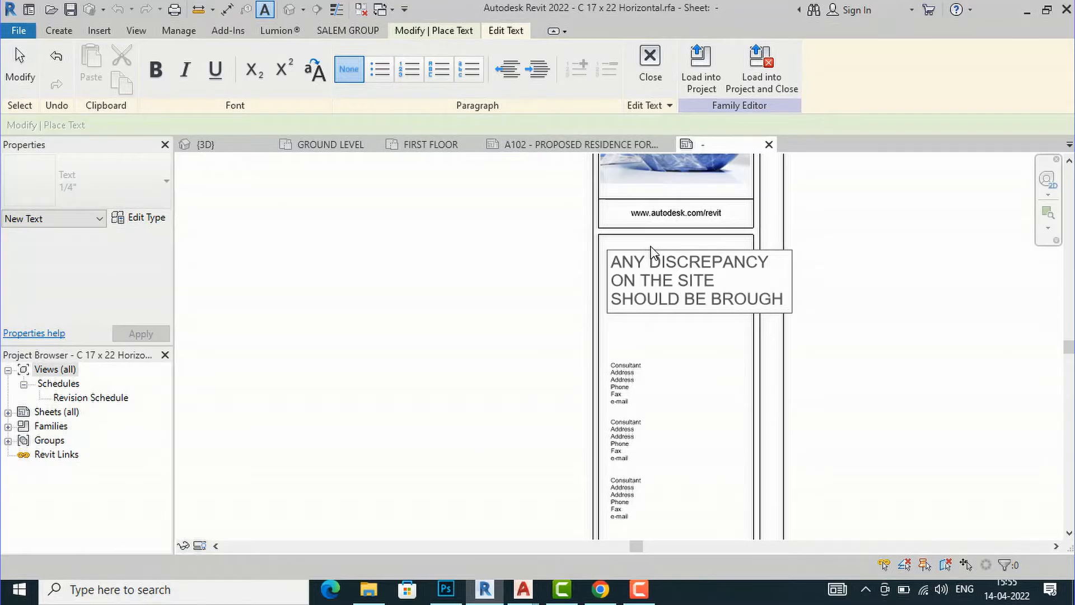
{"action": "type", "text": "T IN"}
{"action": "key", "text": "Return"}
{"action": "type", "text": "NOTIC"}
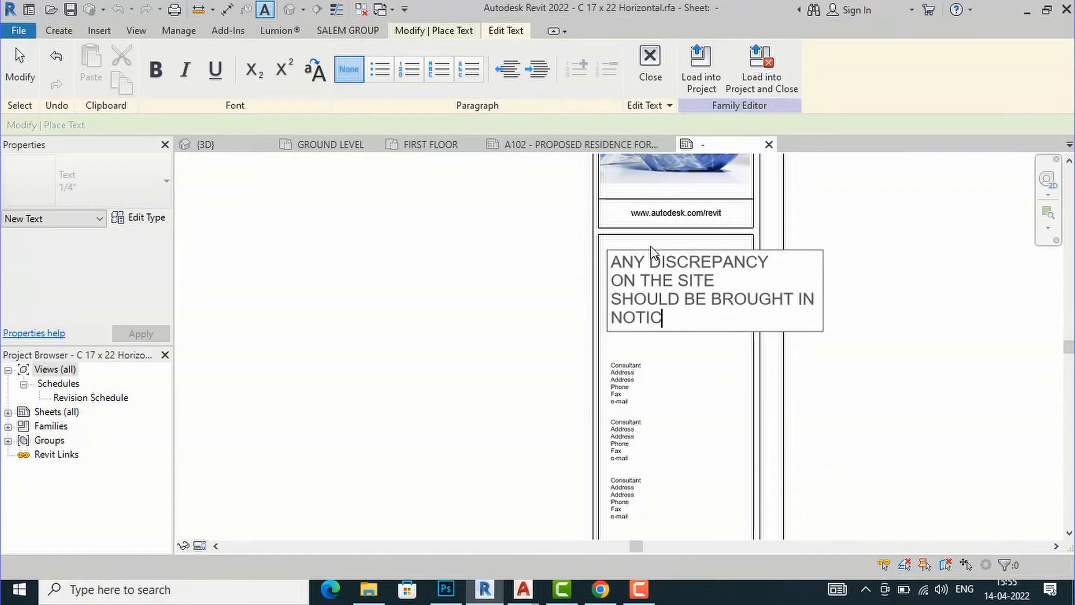
{"action": "type", "text": "E OF ARCHITECT"}
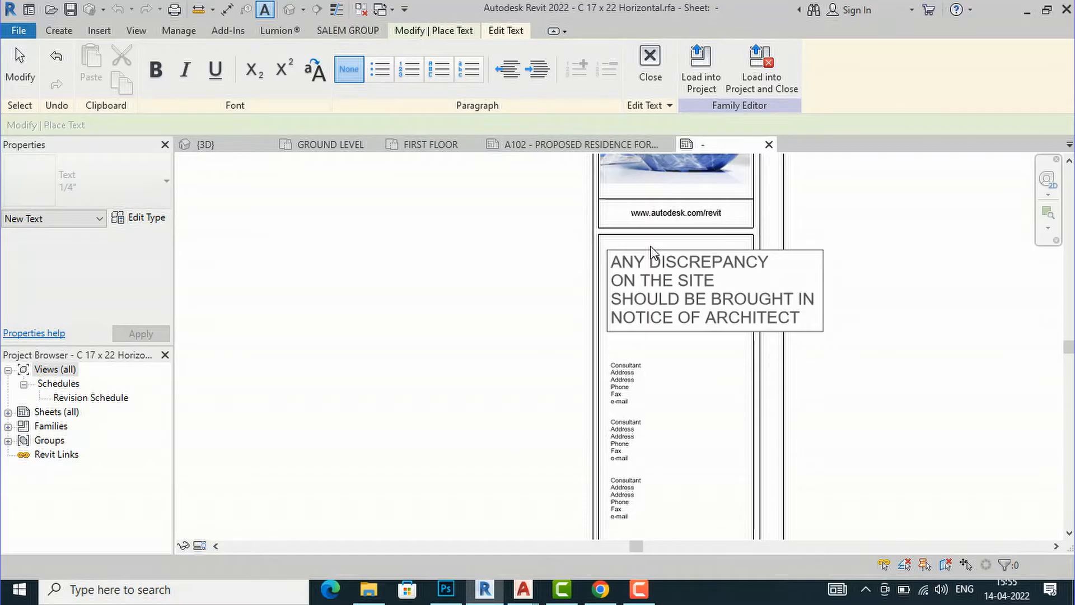
{"action": "left_click", "coordinate": [846, 310]}
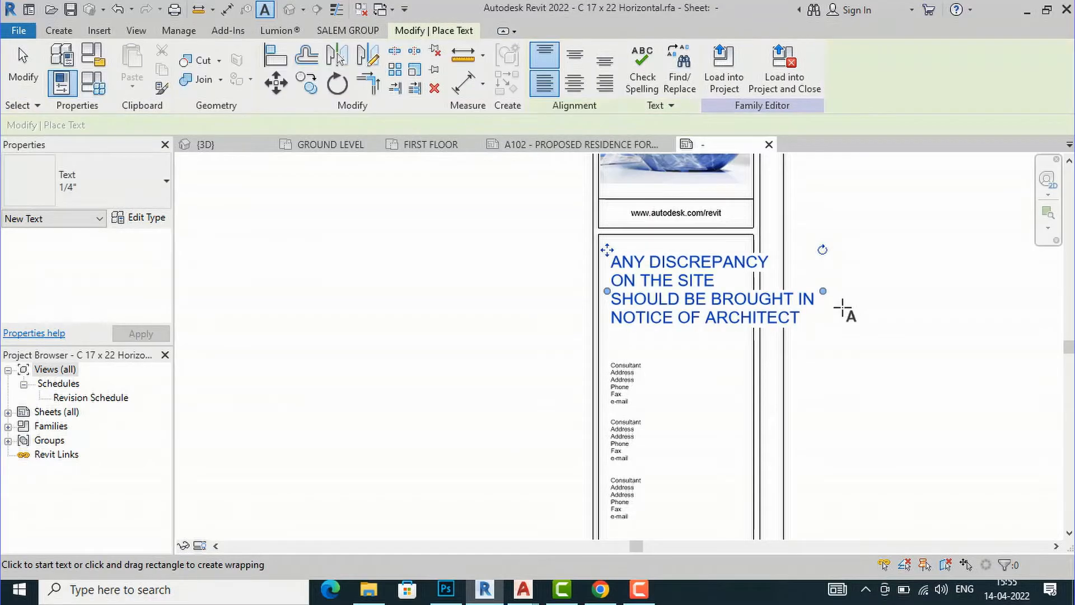
Step: Duplicate the 1/4" text type as 1/4" 2 and give the new type a smaller text size
{"action": "left_click", "coordinate": [138, 219]}
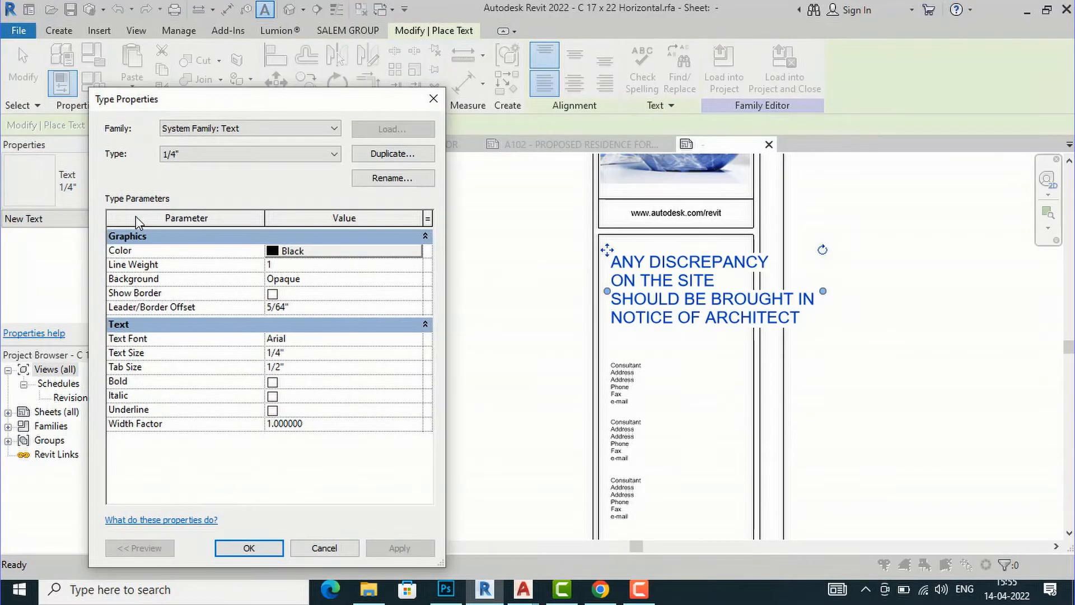
{"action": "left_click", "coordinate": [392, 153]}
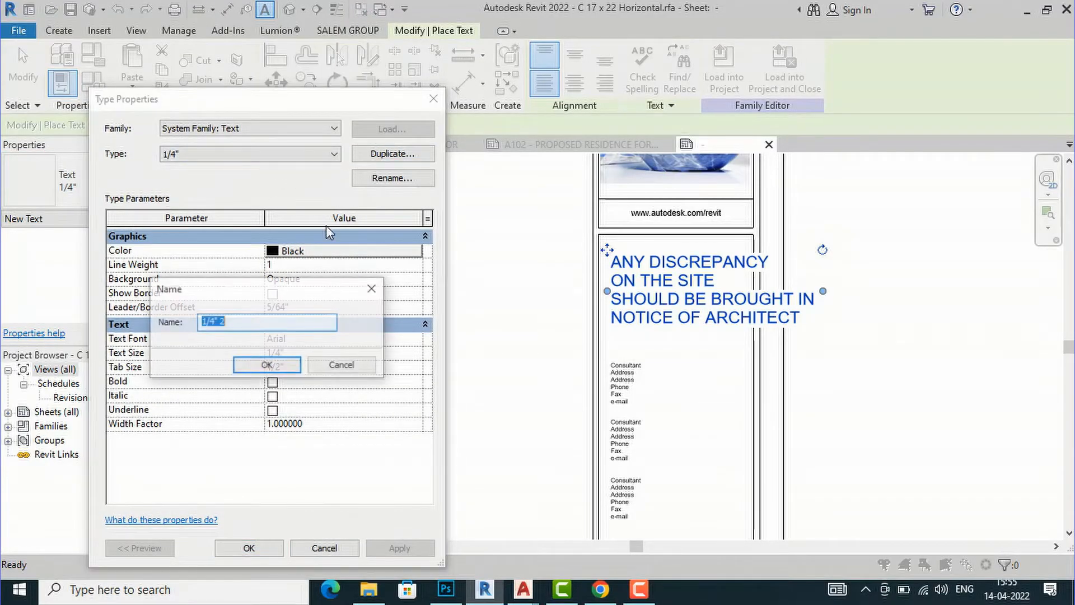
{"action": "left_click", "coordinate": [254, 367]}
{"action": "left_click", "coordinate": [303, 352]}
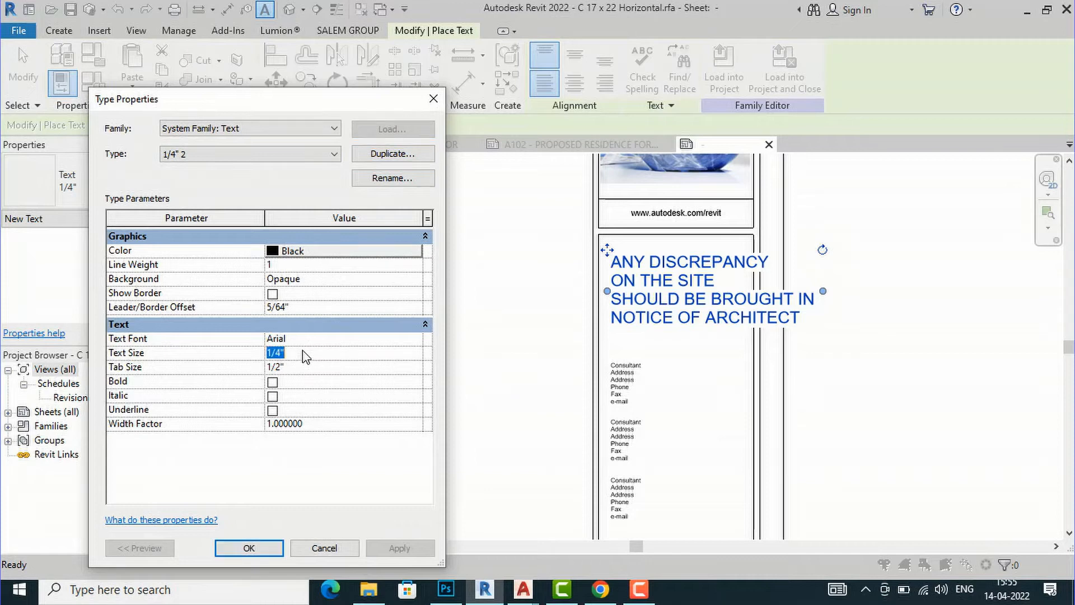
{"action": "type", "text": "1"}
{"action": "left_click", "coordinate": [238, 547]}
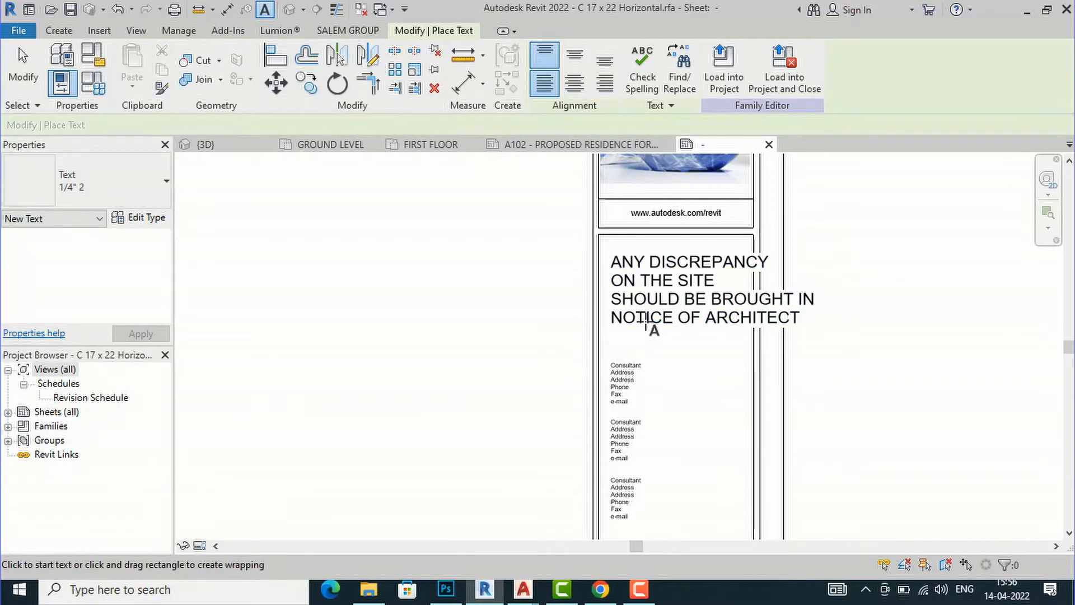
Step: Change the four-line discrepancy note in the title block to the 1/4" 2 text type
{"action": "key", "text": "Escape"}
{"action": "left_click", "coordinate": [671, 322]}
{"action": "left_click", "coordinate": [133, 189]}
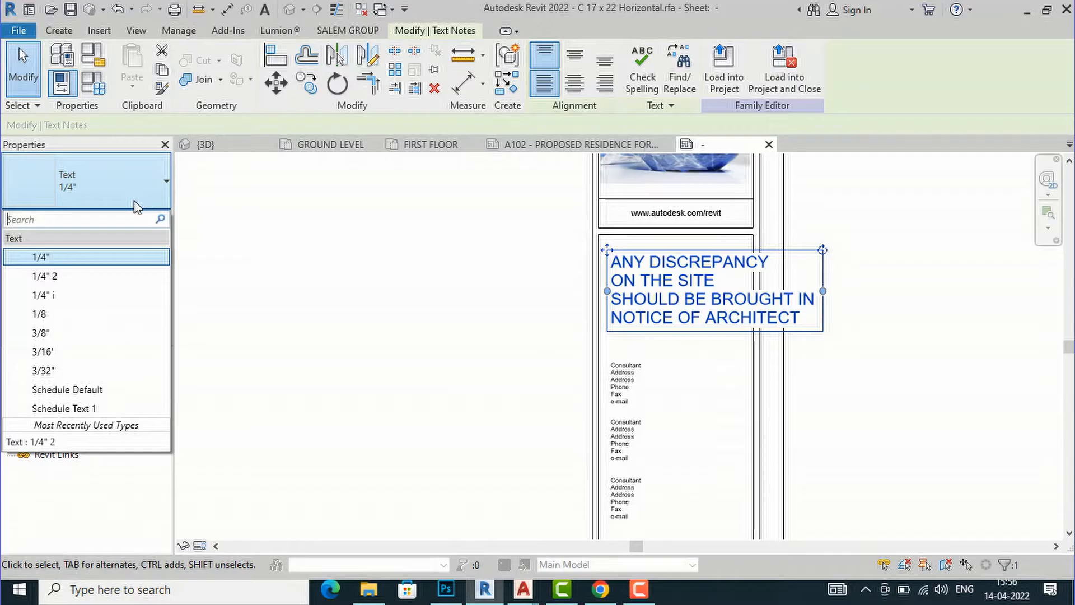
{"action": "left_click", "coordinate": [105, 275]}
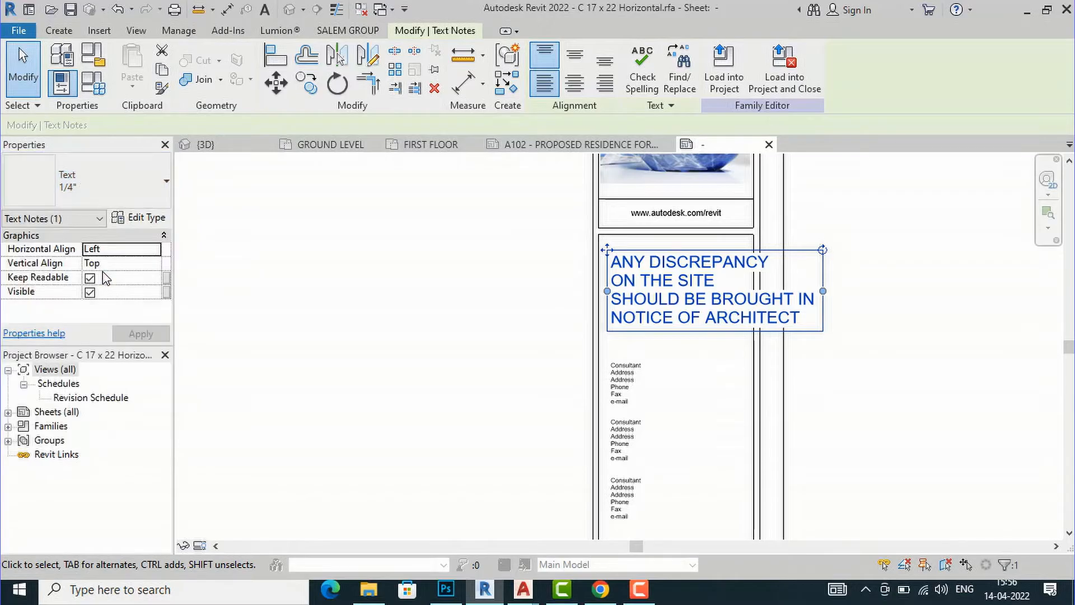
{"action": "left_click", "coordinate": [927, 360]}
Step: Load the edited title block family into the project, overwriting the existing version and its parameter values
{"action": "scroll", "coordinate": [575, 327], "scroll_direction": "down", "scroll_amount": 3}
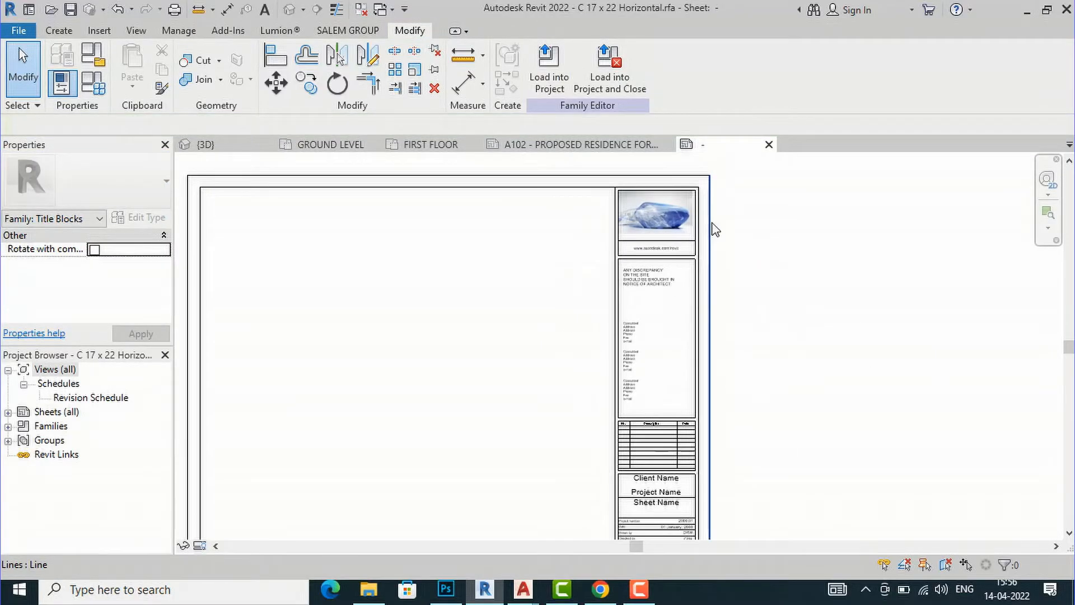
{"action": "scroll", "coordinate": [715, 230], "scroll_direction": "down", "scroll_amount": 1}
{"action": "scroll", "coordinate": [668, 330], "scroll_direction": "up", "scroll_amount": 1}
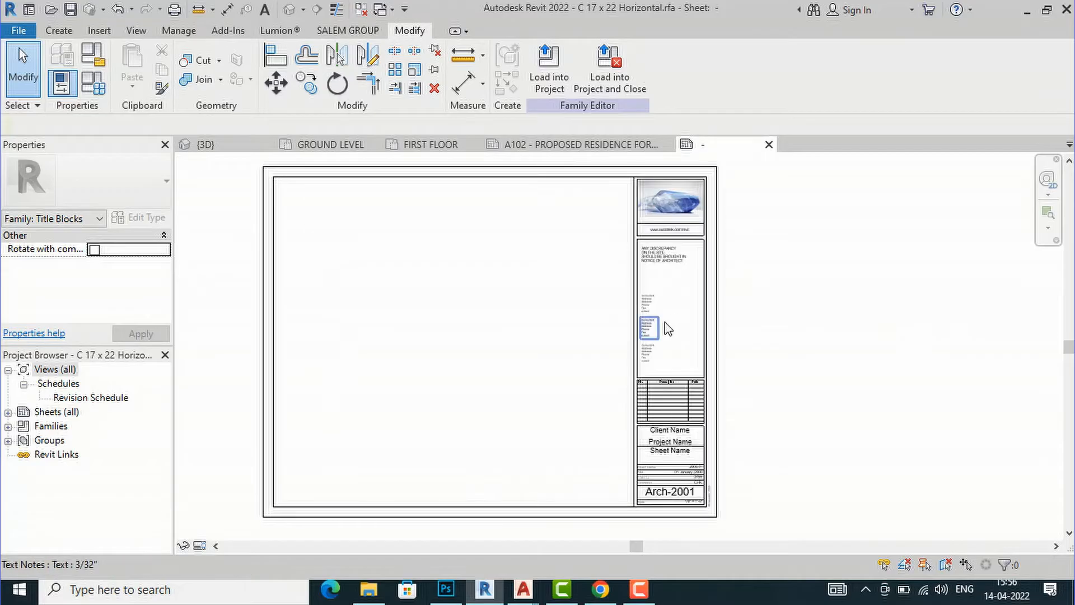
{"action": "scroll", "coordinate": [679, 317], "scroll_direction": "up", "scroll_amount": 2}
{"action": "scroll", "coordinate": [559, 313], "scroll_direction": "down", "scroll_amount": 2}
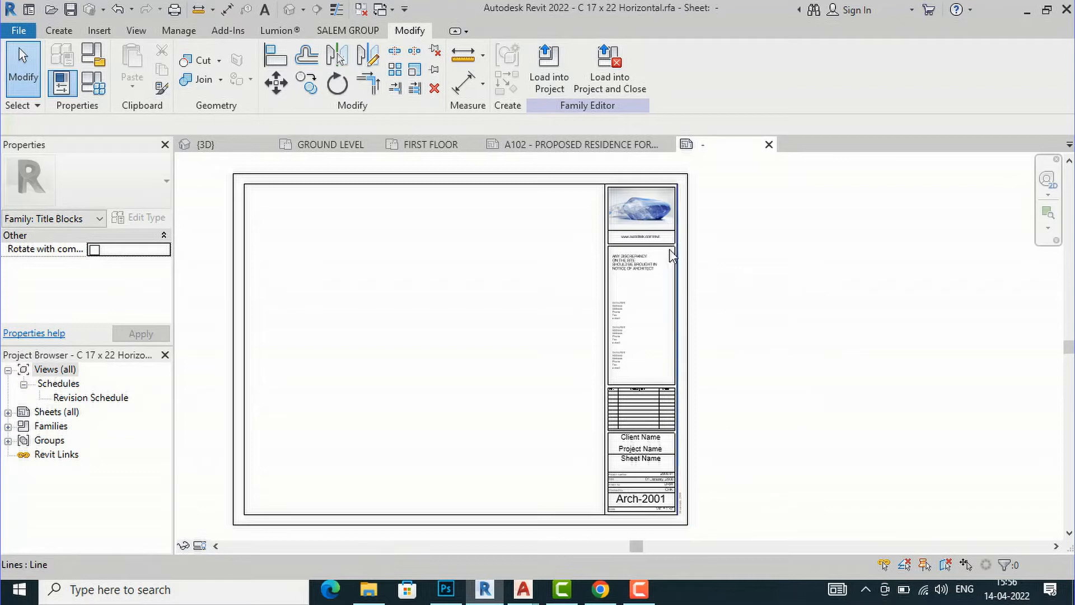
{"action": "left_click", "coordinate": [549, 84]}
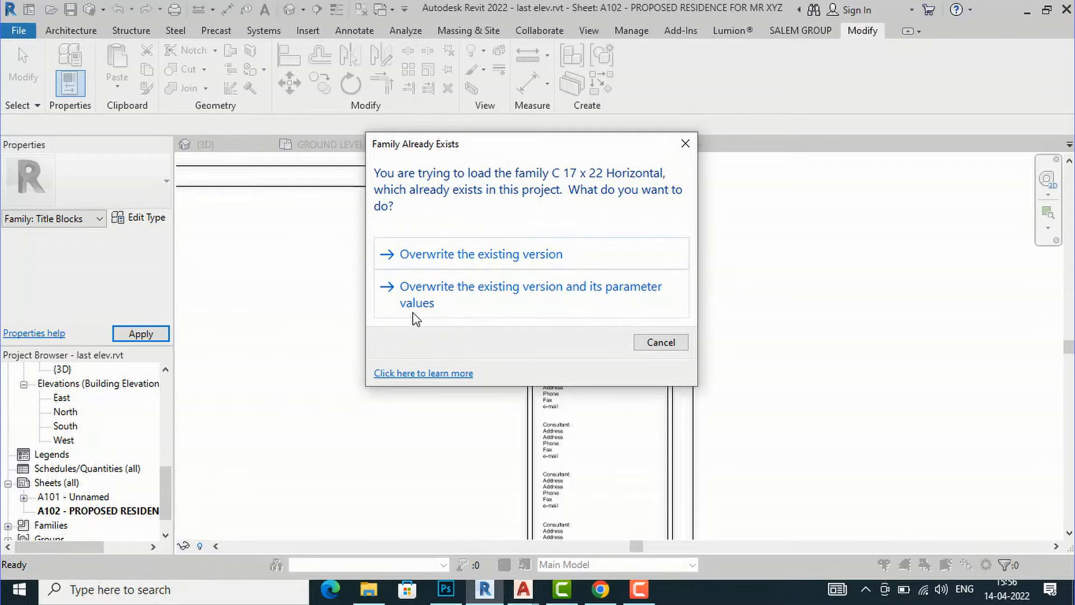
{"action": "left_click", "coordinate": [440, 295]}
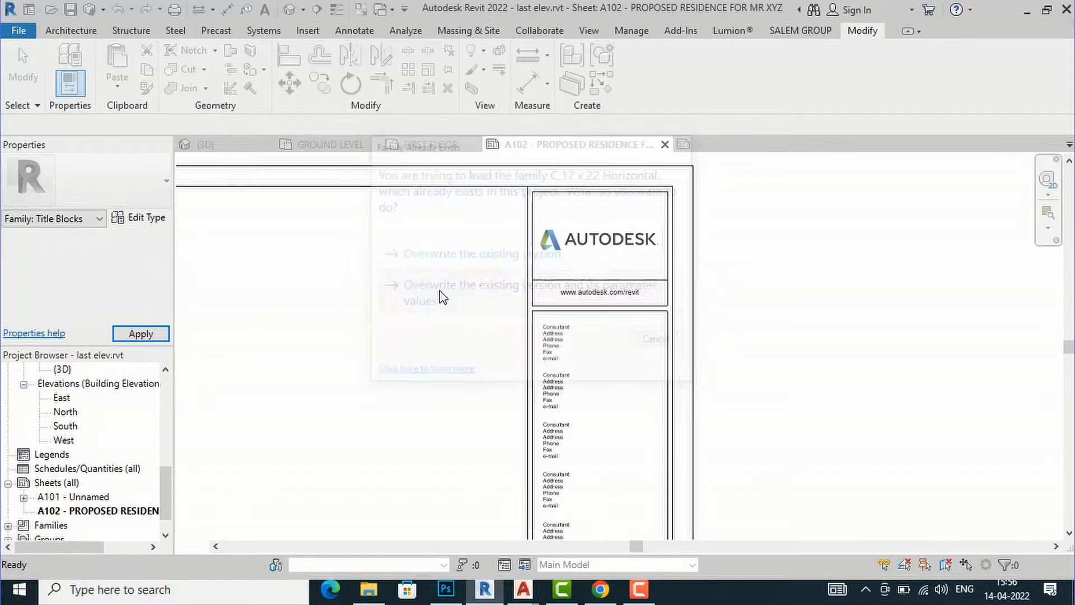
{"action": "scroll", "coordinate": [742, 274], "scroll_direction": "down", "scroll_amount": 5}
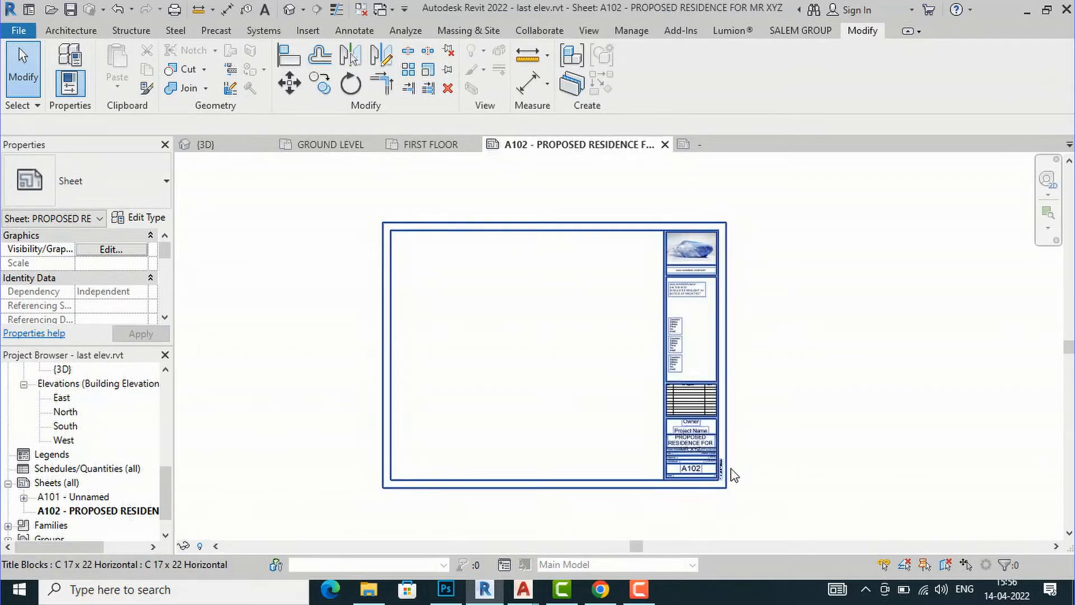
{"action": "scroll", "coordinate": [732, 472], "scroll_direction": "up", "scroll_amount": 1}
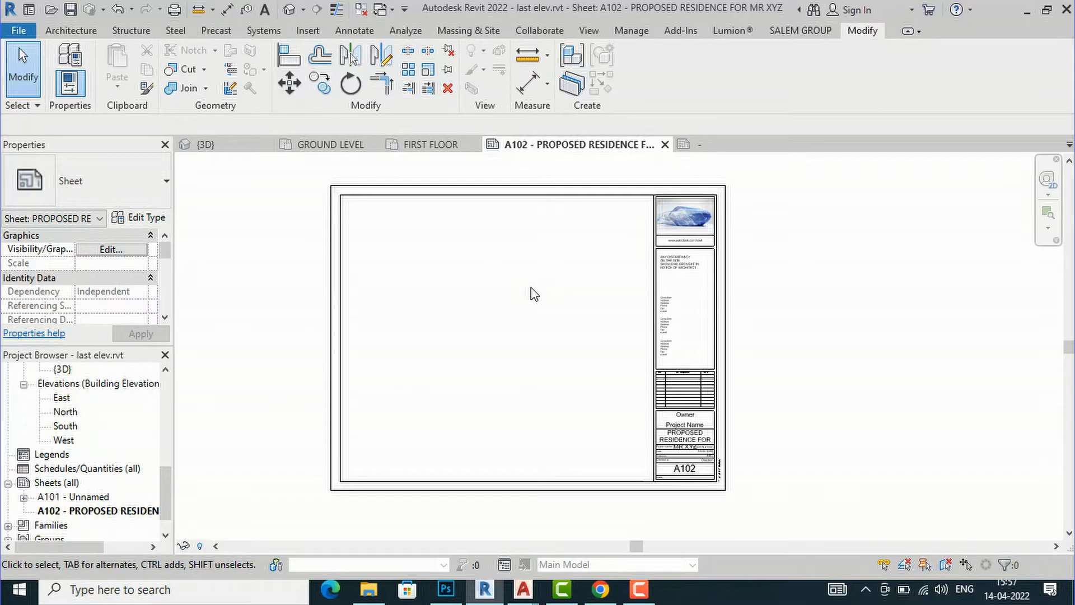
Step: Try to place the GROUND LEVEL floor plan on sheet A102
{"action": "left_click_drag", "start_coordinate": [160, 479], "coordinate": [160, 439]}
{"action": "scroll", "coordinate": [160, 440], "scroll_direction": "up", "scroll_amount": 3}
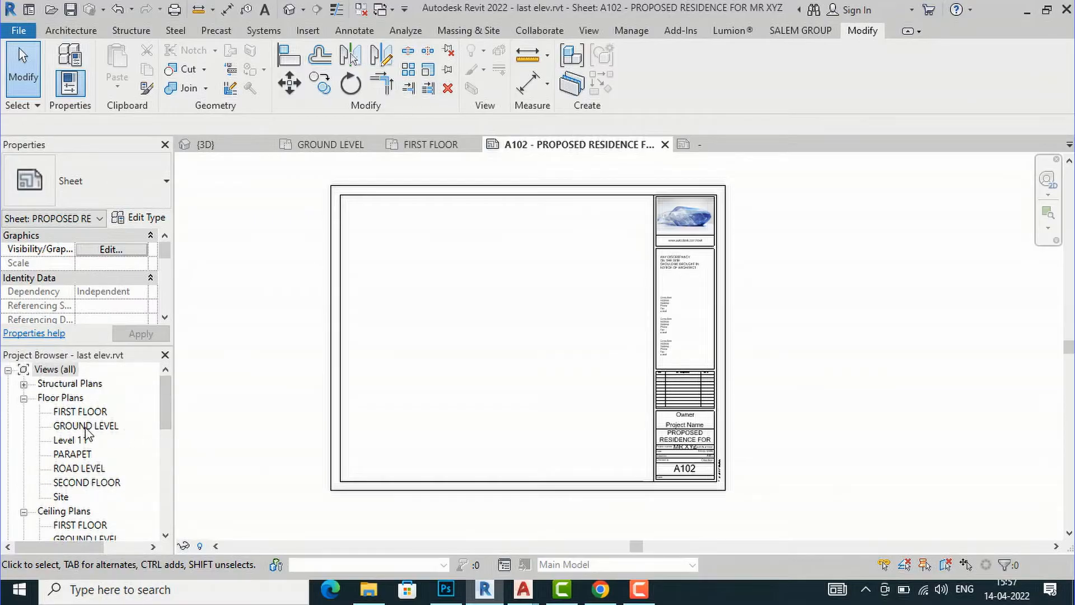
{"action": "left_click", "coordinate": [85, 426]}
{"action": "left_click_drag", "start_coordinate": [88, 431], "coordinate": [437, 287]}
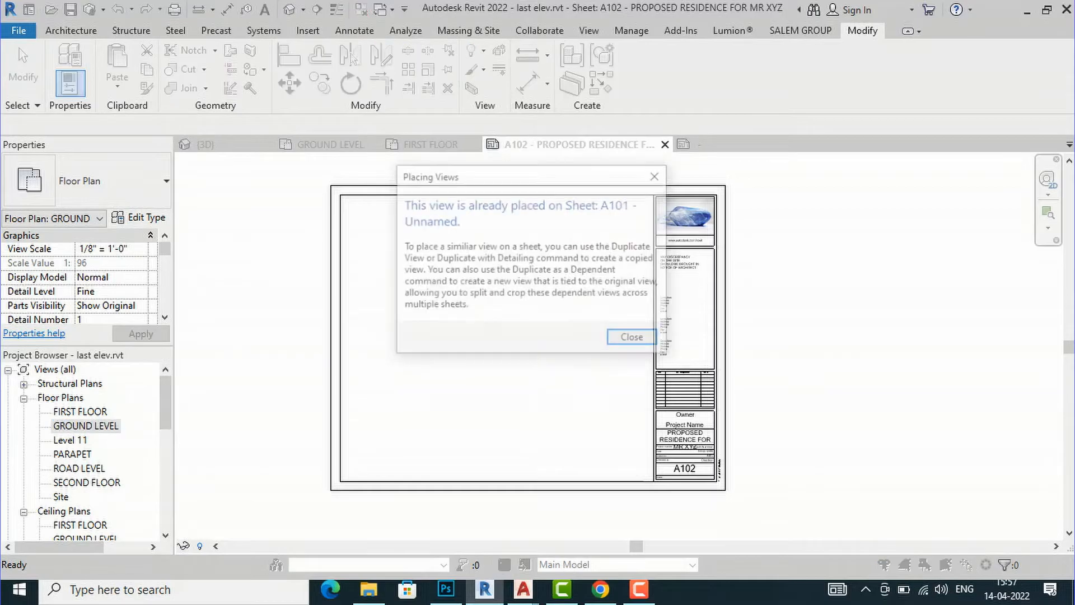
{"action": "left_click", "coordinate": [634, 340]}
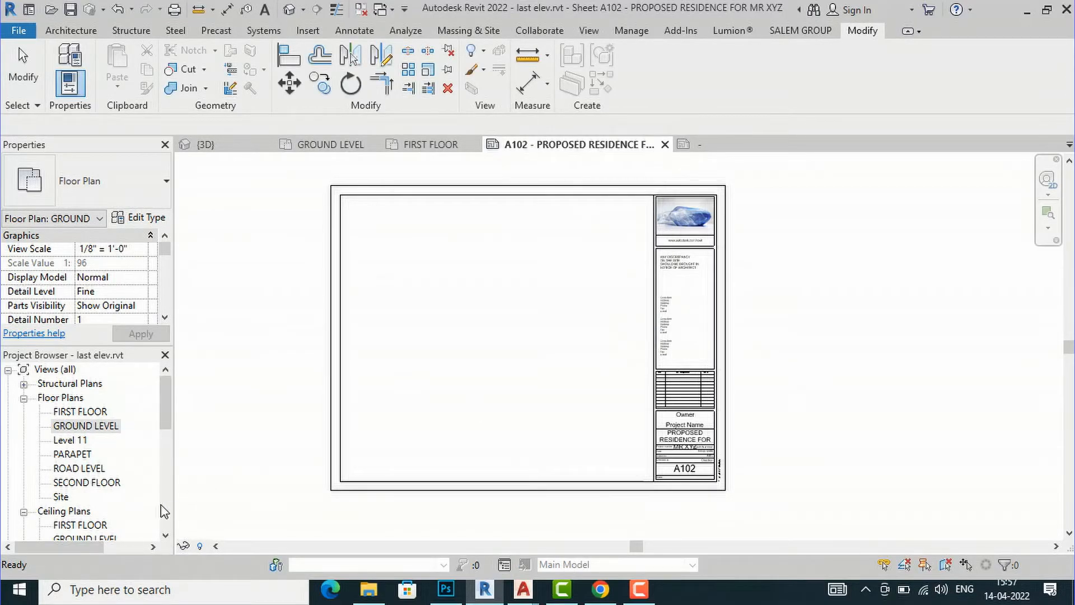
Step: Open sheet A101 - Unnamed to check which view it holds, and return to sheet A102
{"action": "scroll", "coordinate": [115, 487], "scroll_direction": "down", "scroll_amount": 5}
{"action": "scroll", "coordinate": [114, 487], "scroll_direction": "down", "scroll_amount": 3}
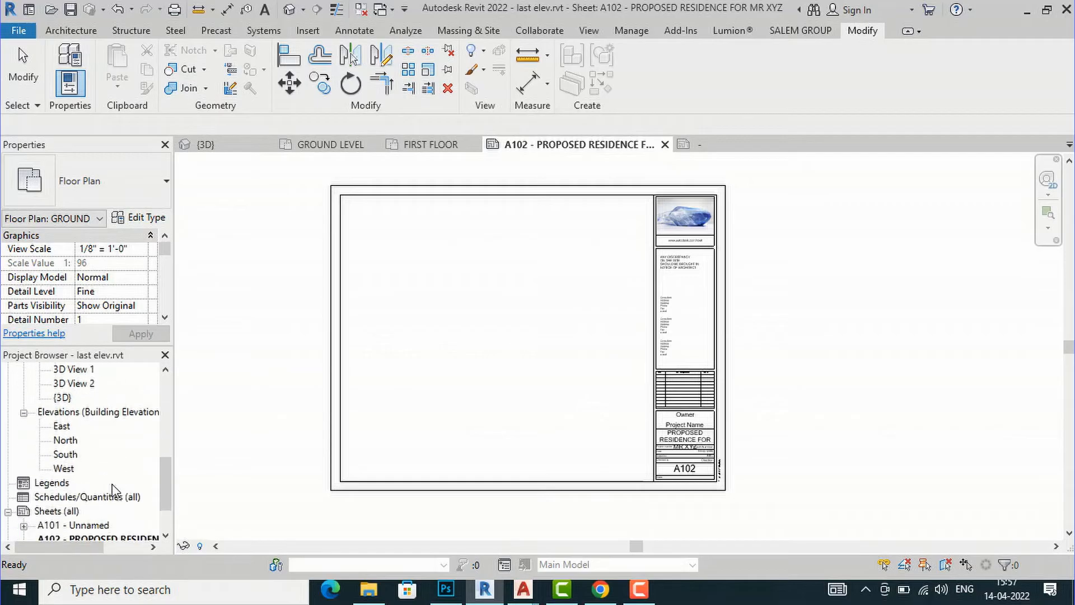
{"action": "left_click", "coordinate": [98, 469]}
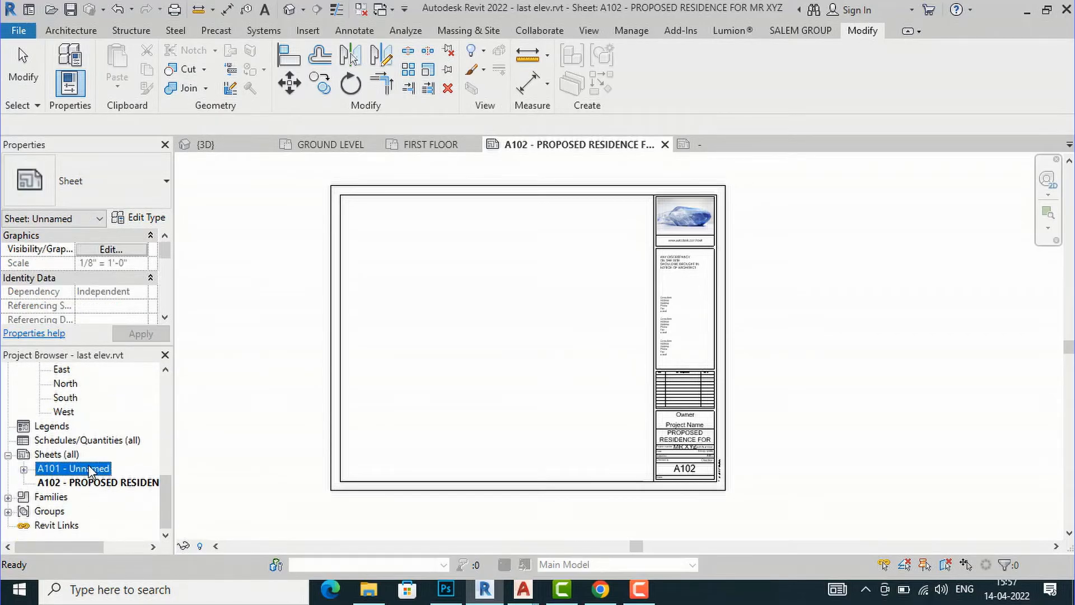
{"action": "left_click", "coordinate": [89, 469]}
{"action": "left_click", "coordinate": [588, 338]}
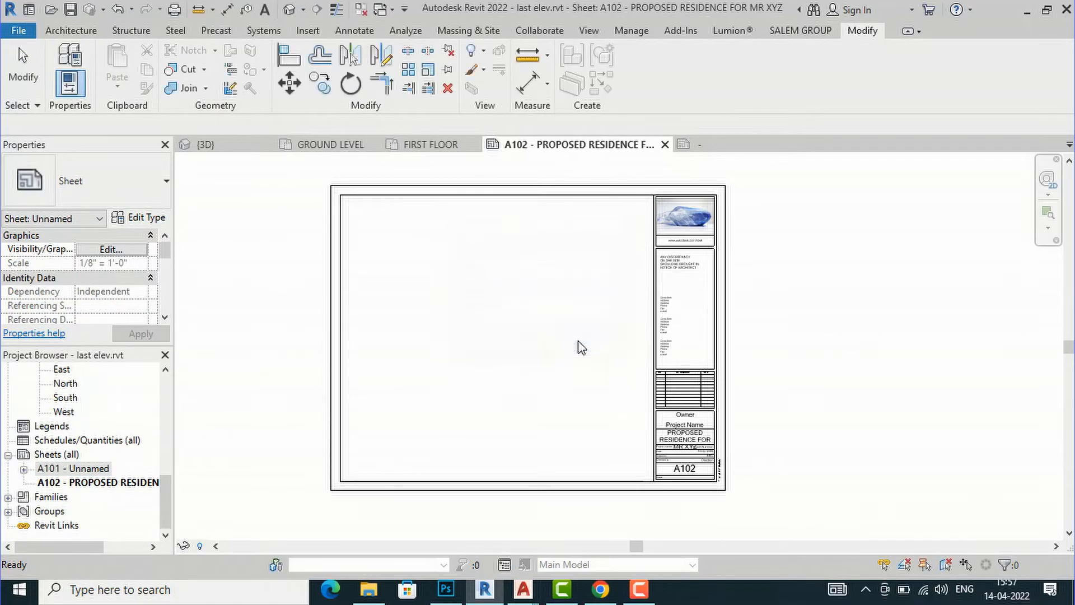
{"action": "double_click", "coordinate": [105, 473]}
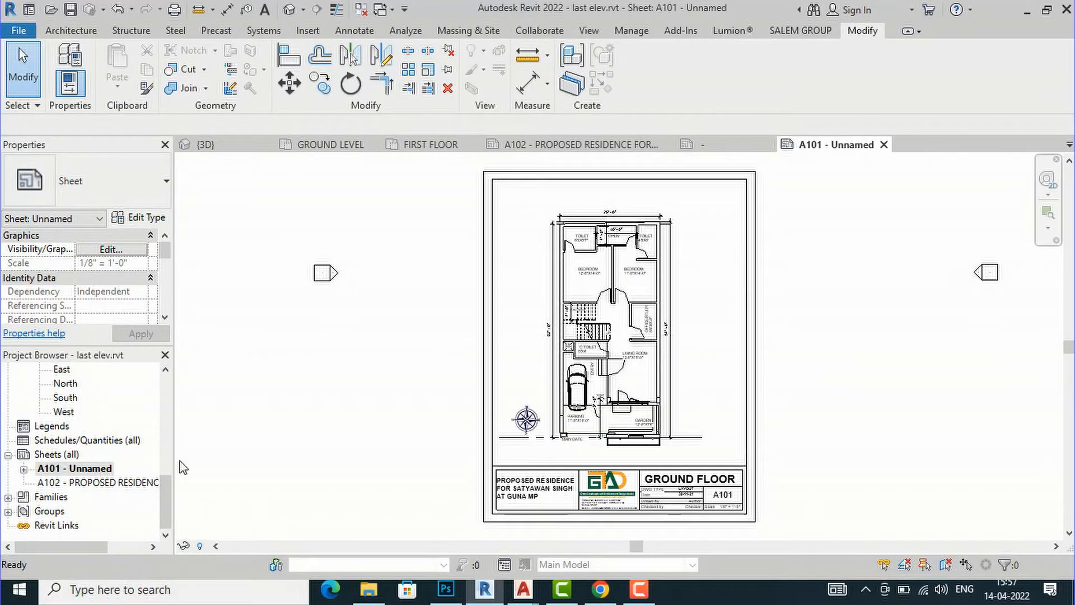
{"action": "double_click", "coordinate": [134, 482]}
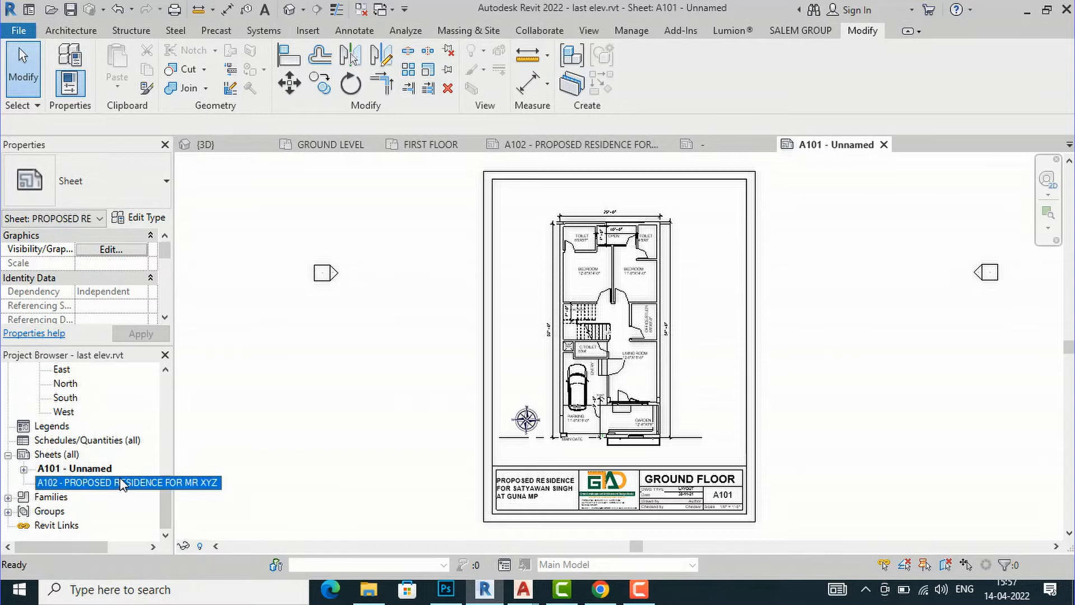
Step: Delete sheet A101 - Unnamed from the project
{"action": "right_click", "coordinate": [87, 471]}
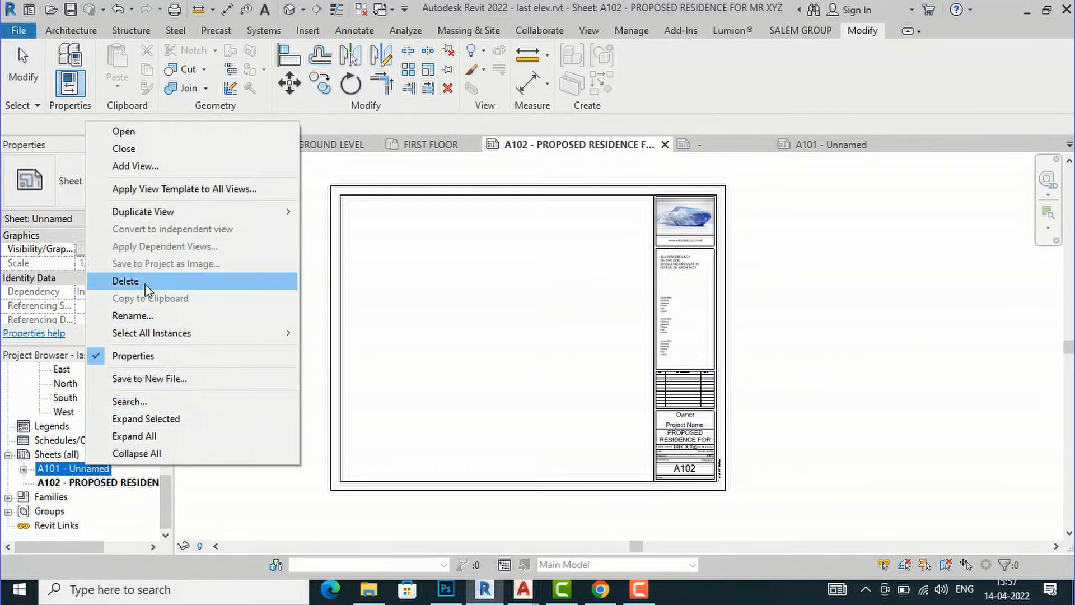
{"action": "left_click", "coordinate": [147, 286]}
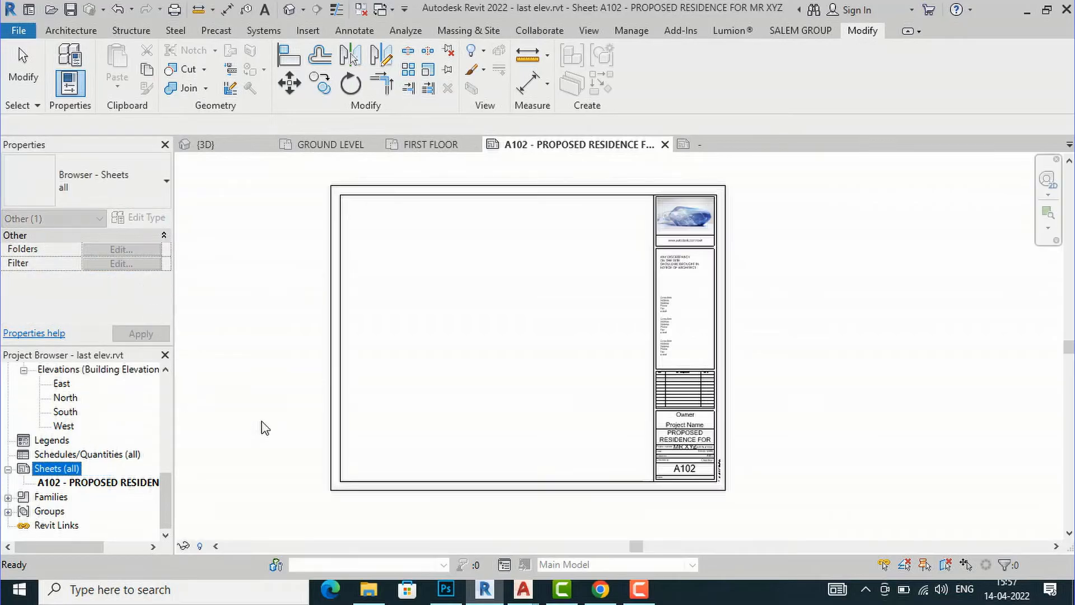
{"action": "left_click", "coordinate": [264, 428]}
Step: Place the GROUND LEVEL floor plan as a viewport on sheet A102
{"action": "scroll", "coordinate": [123, 412], "scroll_direction": "up", "scroll_amount": 6}
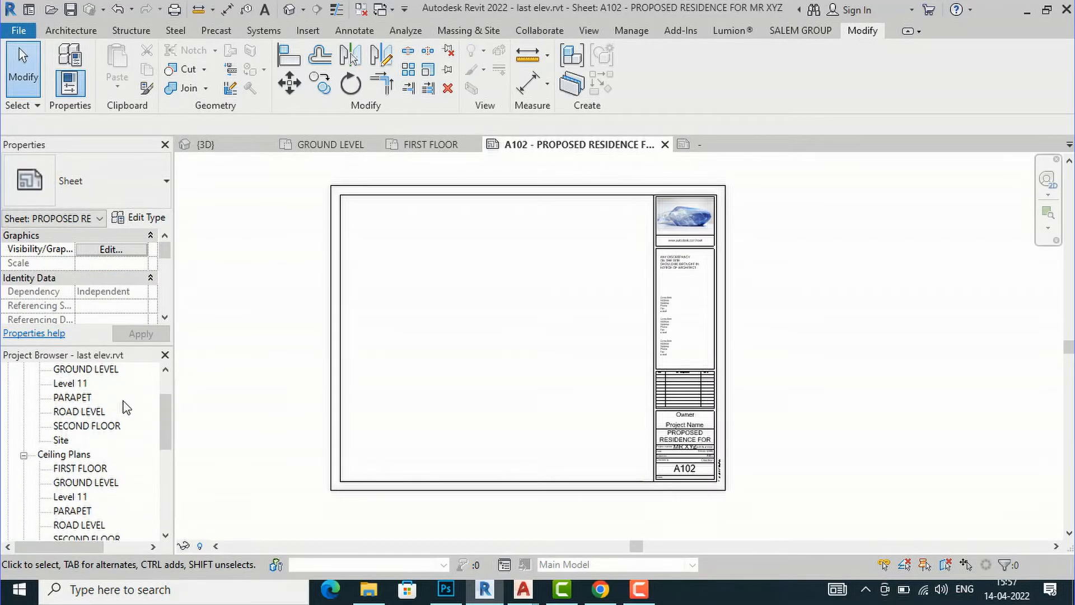
{"action": "scroll", "coordinate": [126, 407], "scroll_direction": "up", "scroll_amount": 2}
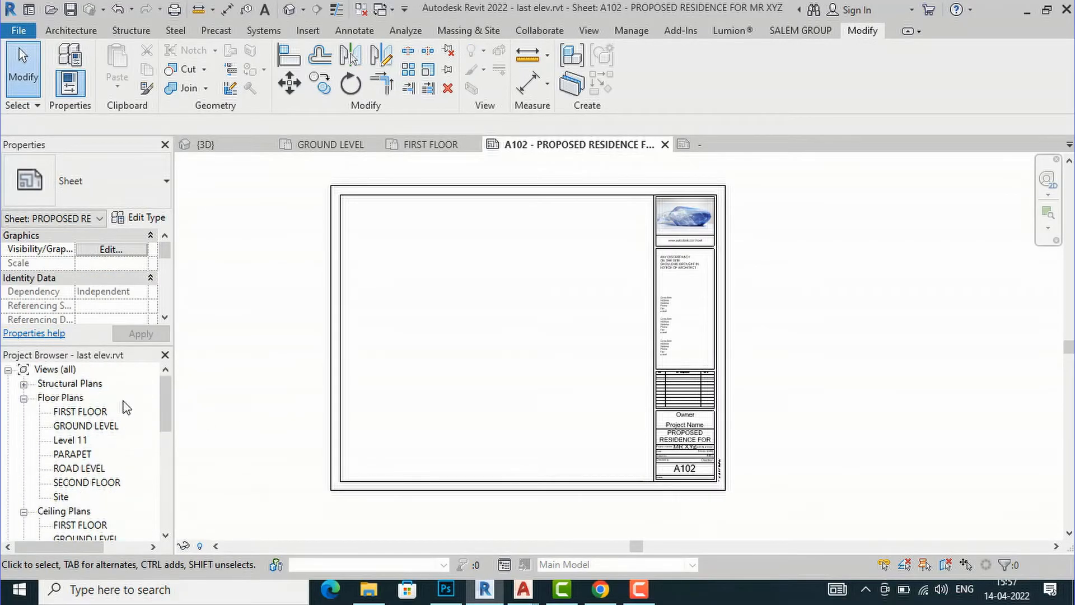
{"action": "left_click", "coordinate": [78, 427]}
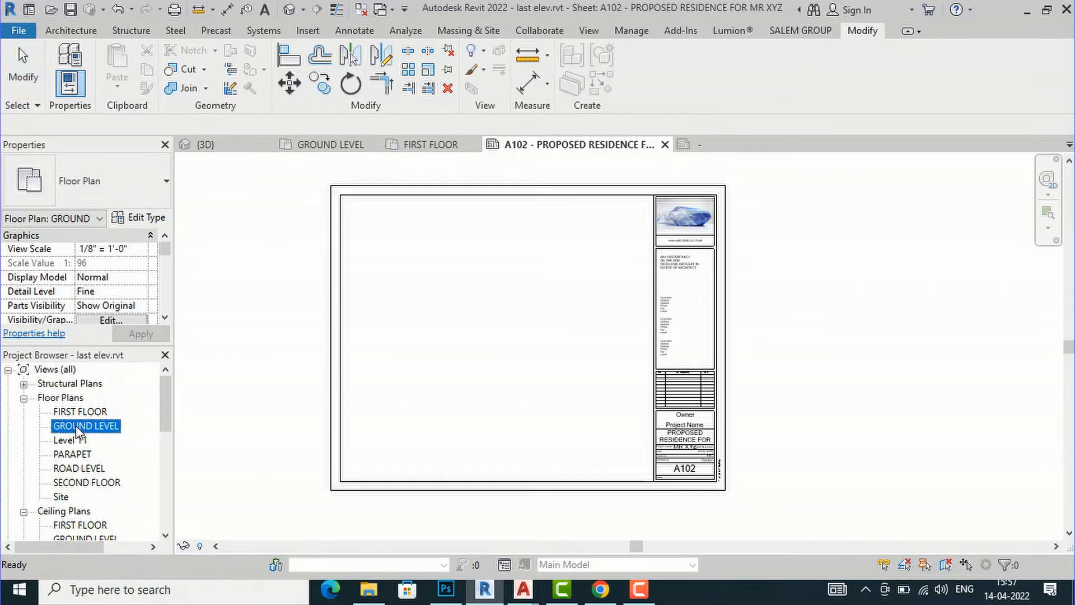
{"action": "left_click_drag", "start_coordinate": [85, 425], "coordinate": [425, 324]}
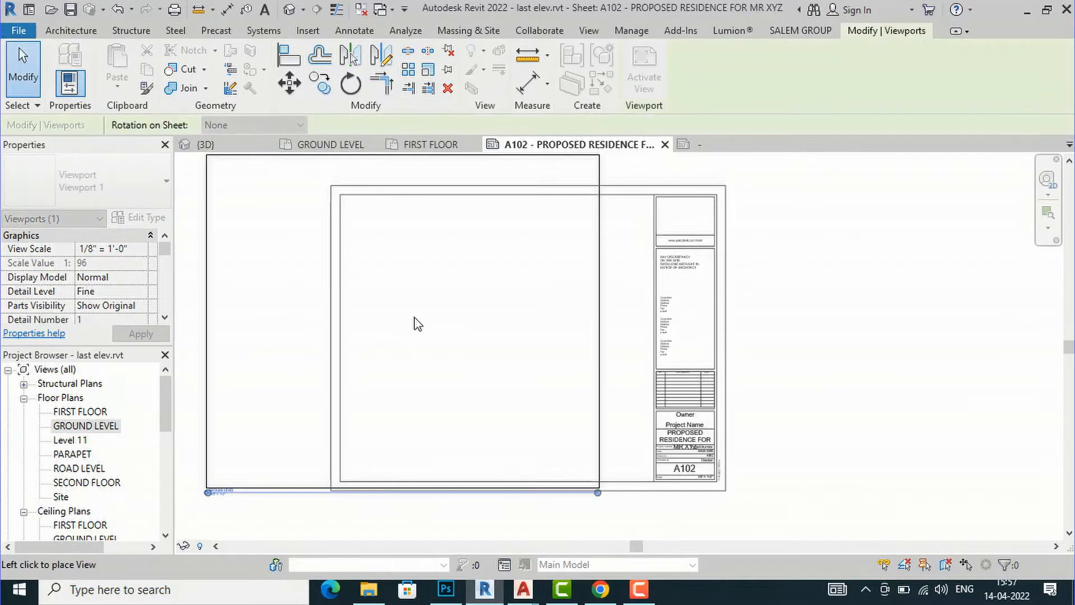
{"action": "left_click", "coordinate": [474, 322]}
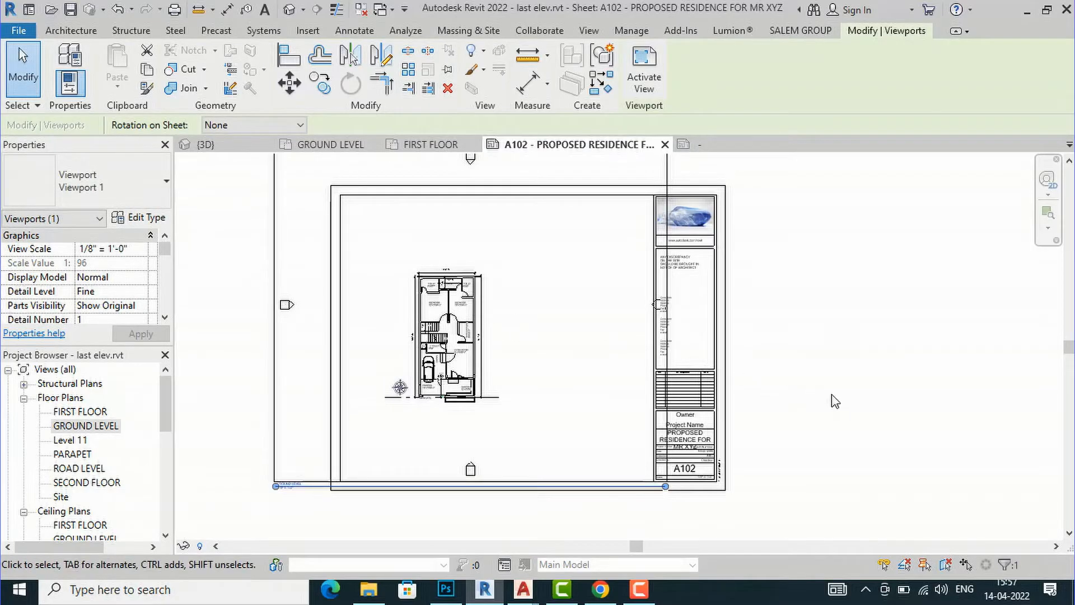
{"action": "left_click", "coordinate": [845, 403]}
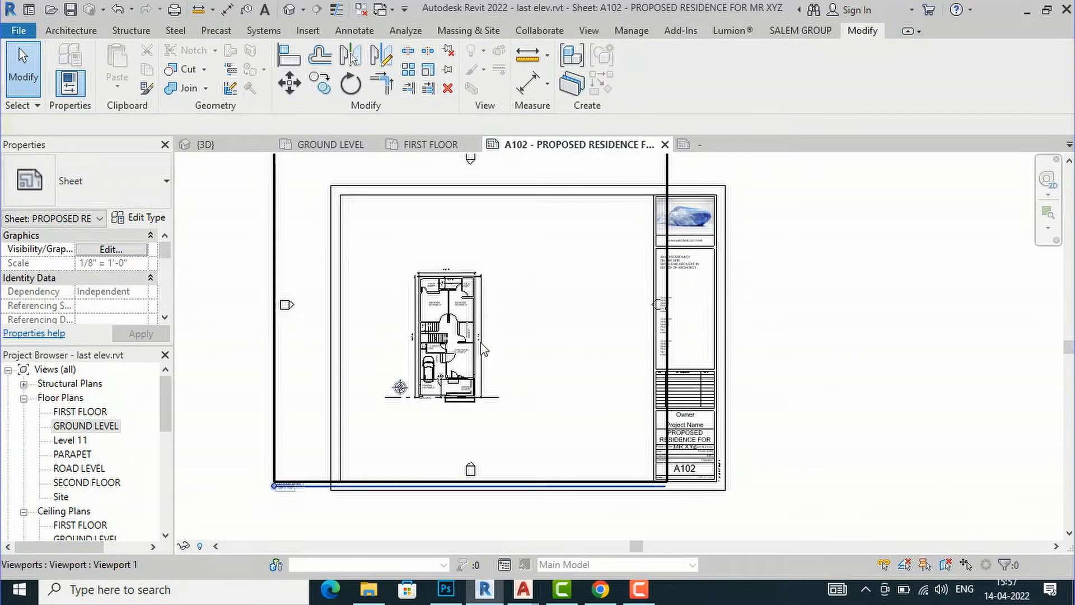
Step: Move the ground level viewport so that the plan sits in the upper-left area of sheet A102
{"action": "scroll", "coordinate": [557, 426], "scroll_direction": "down", "scroll_amount": 1}
{"action": "left_click", "coordinate": [480, 381]}
{"action": "left_click_drag", "start_coordinate": [481, 381], "coordinate": [459, 356]}
{"action": "left_click", "coordinate": [822, 368]}
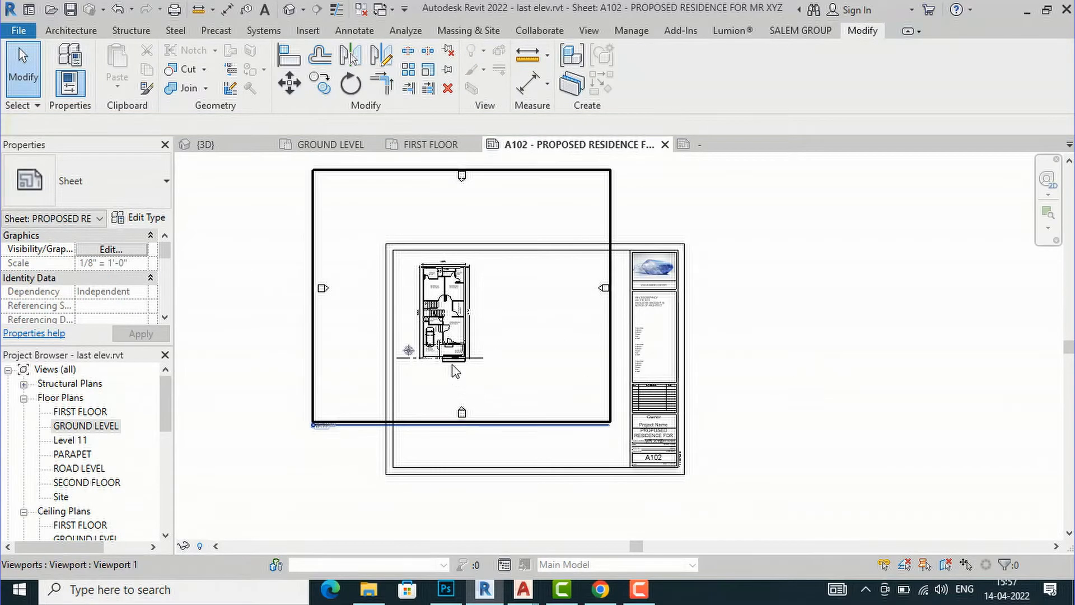
Step: Inspect the oversized viewport boundary on sheet A102 and open the GROUND LEVEL floor plan view
{"action": "scroll", "coordinate": [451, 358], "scroll_direction": "up", "scroll_amount": 1}
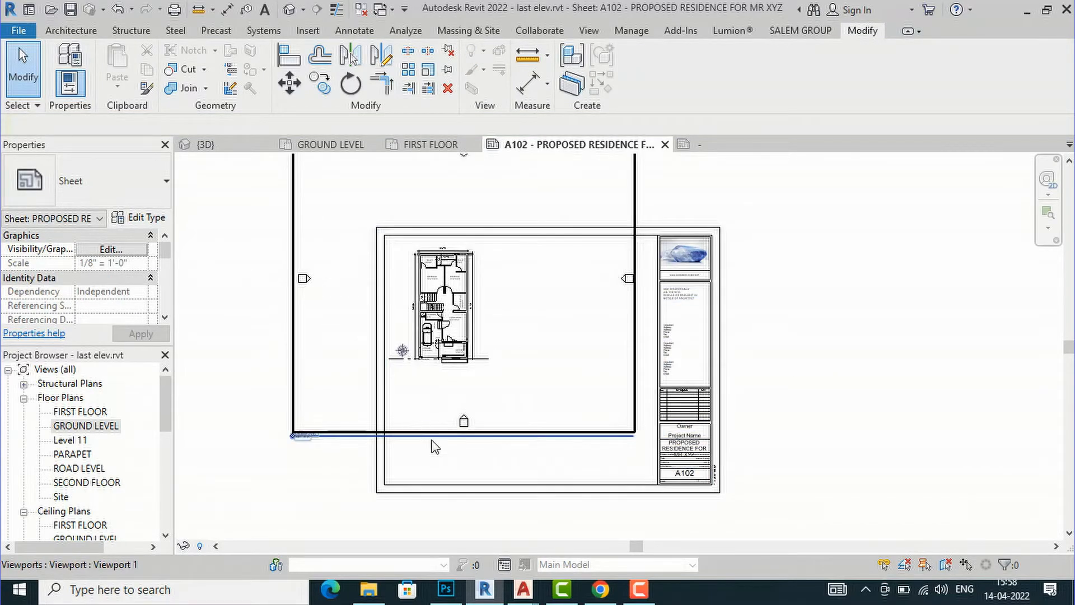
{"action": "scroll", "coordinate": [616, 338], "scroll_direction": "down", "scroll_amount": 1}
{"action": "scroll", "coordinate": [480, 227], "scroll_direction": "up", "scroll_amount": 1}
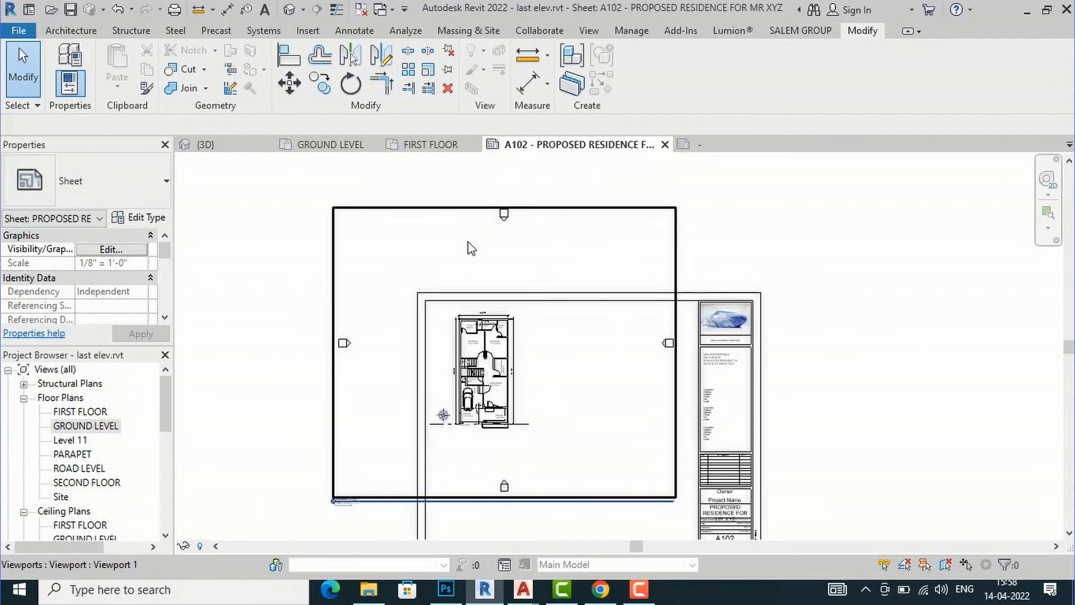
{"action": "scroll", "coordinate": [490, 500], "scroll_direction": "up", "scroll_amount": 1}
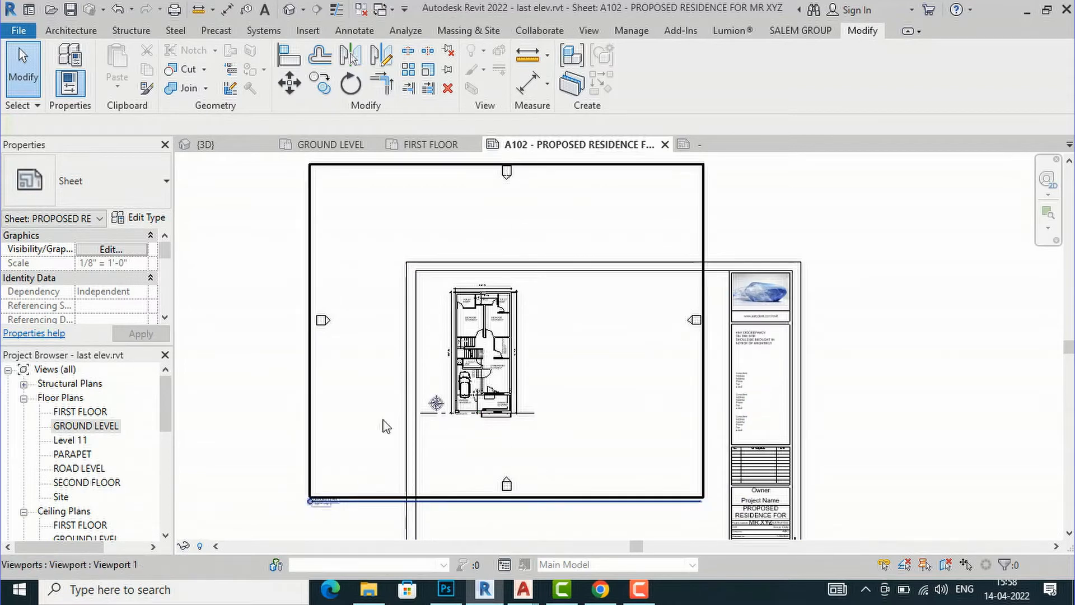
{"action": "scroll", "coordinate": [448, 374], "scroll_direction": "down", "scroll_amount": 2}
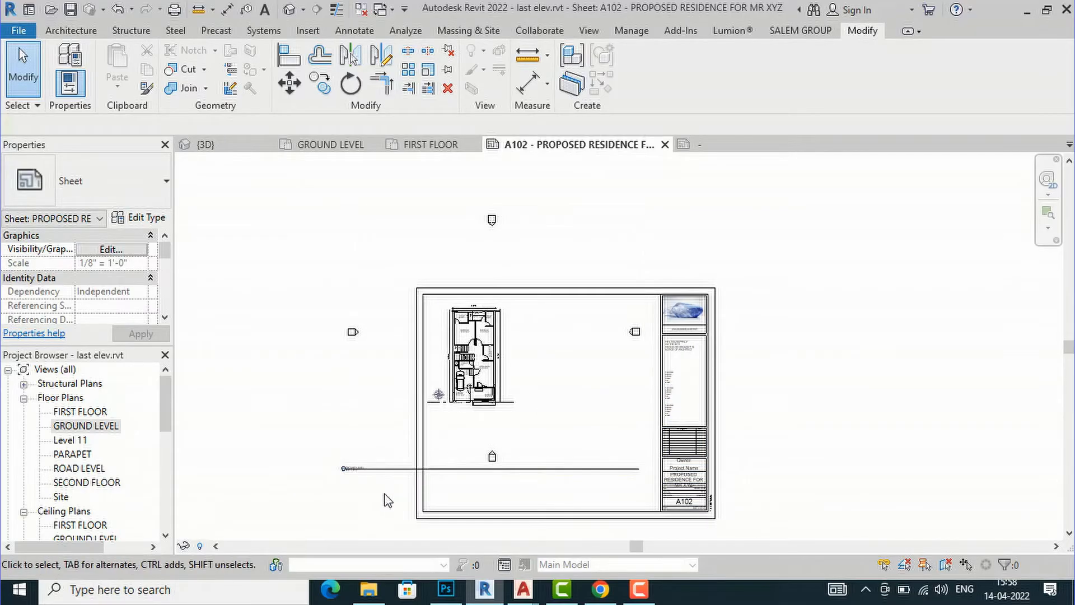
{"action": "double_click", "coordinate": [84, 425]}
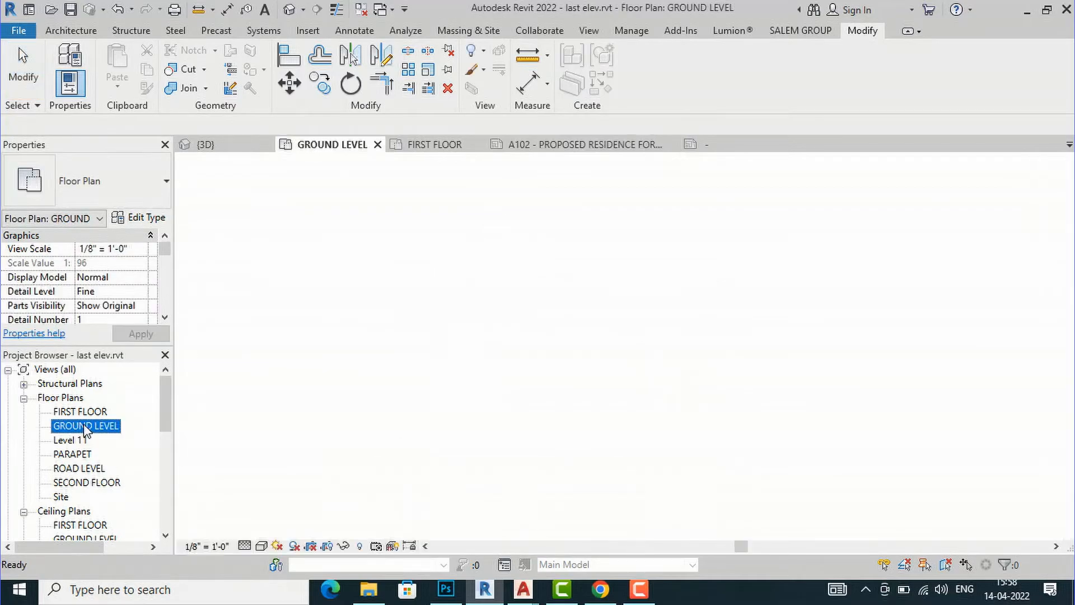
Step: Hide the elevation markers by category in the GROUND LEVEL floor plan view
{"action": "scroll", "coordinate": [577, 313], "scroll_direction": "down", "scroll_amount": 2}
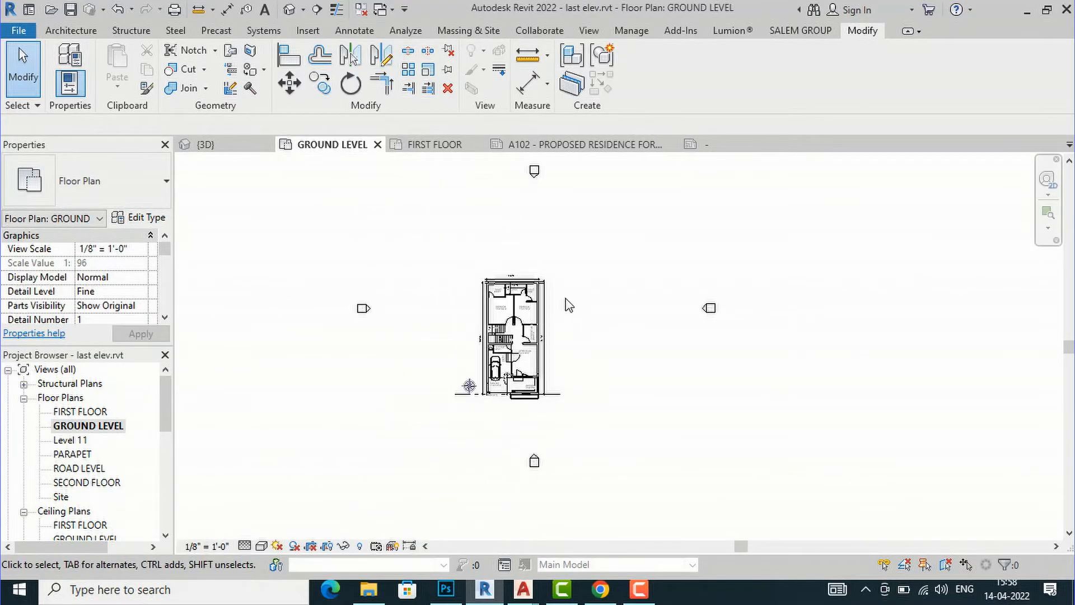
{"action": "scroll", "coordinate": [370, 316], "scroll_direction": "up", "scroll_amount": 2}
{"action": "mouse_move", "coordinate": [402, 330]}
{"action": "left_mouse_down"}
{"action": "mouse_move", "coordinate": [312, 276]}
{"action": "mouse_move", "coordinate": [307, 286]}
{"action": "left_mouse_up"}
{"action": "right_click", "coordinate": [359, 310]}
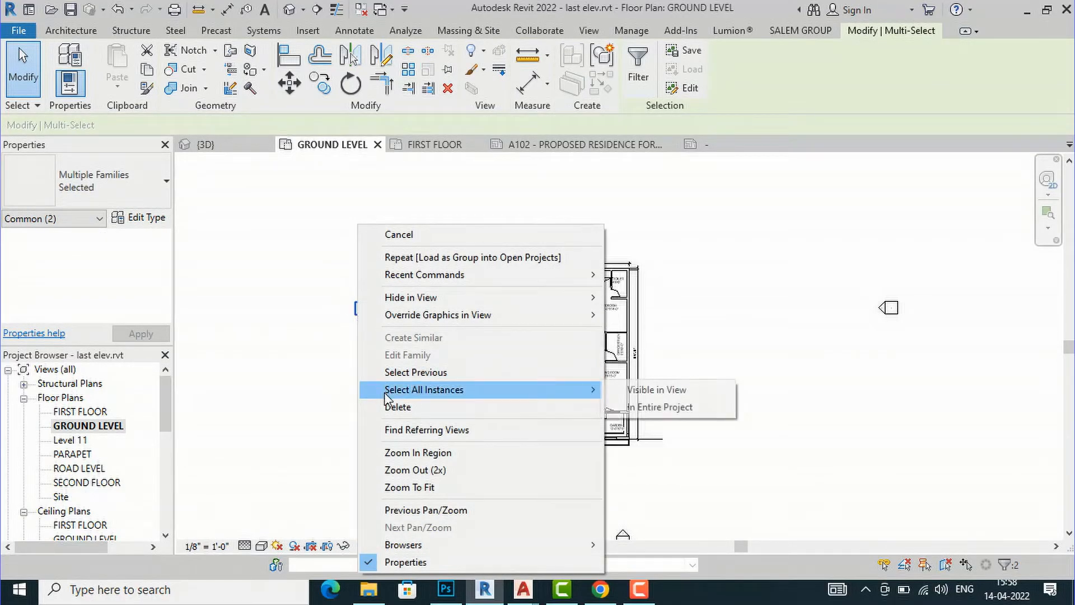
{"action": "mouse_move", "coordinate": [429, 305]}
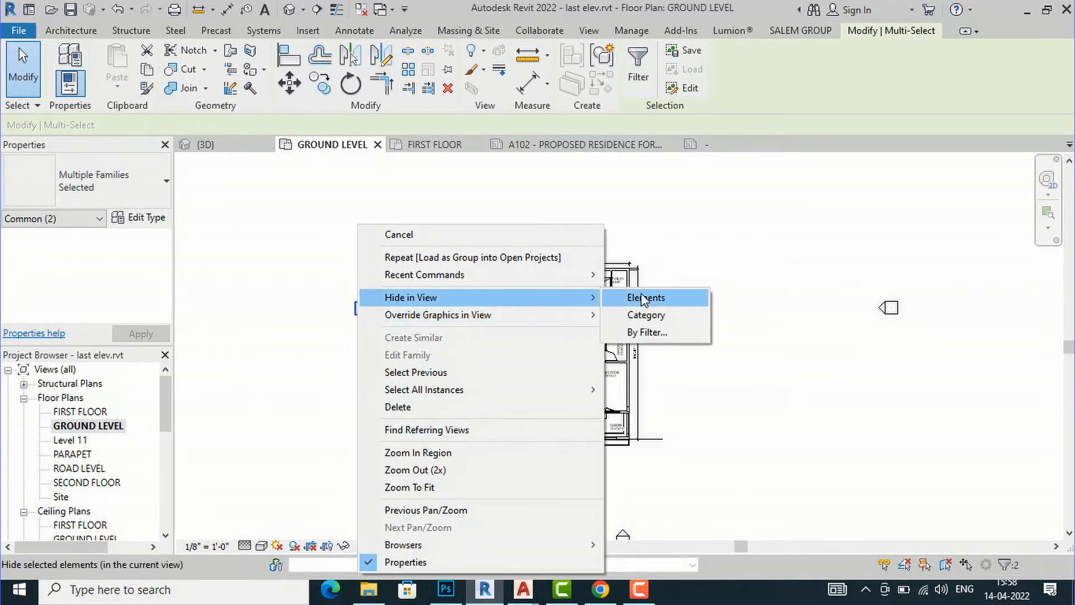
{"action": "left_click", "coordinate": [643, 316]}
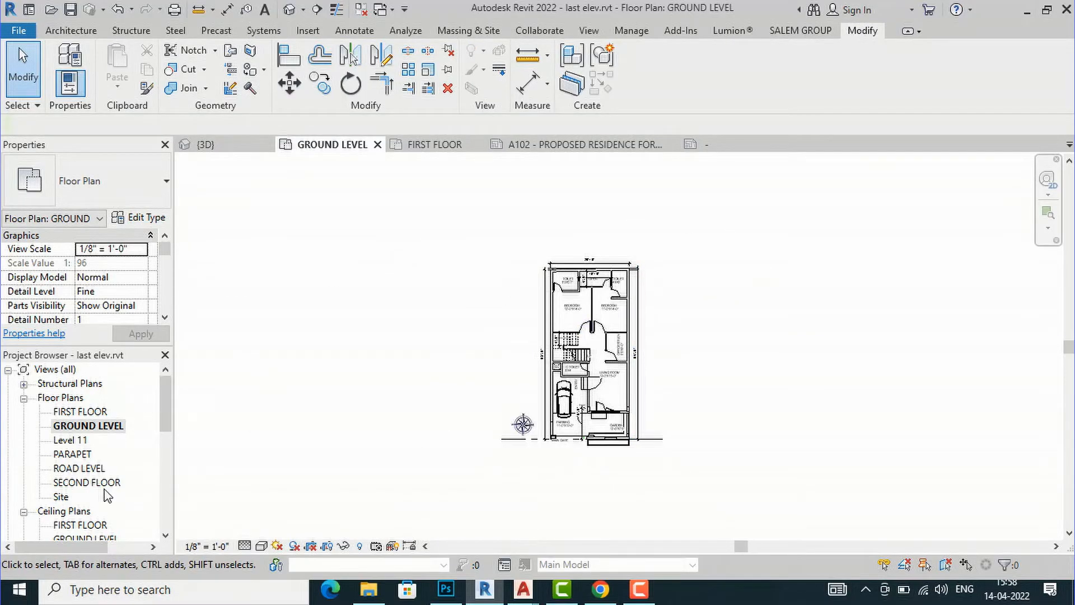
Step: Open sheet A102 and examine the ground level viewport and its view title
{"action": "scroll", "coordinate": [107, 494], "scroll_direction": "down", "scroll_amount": 7}
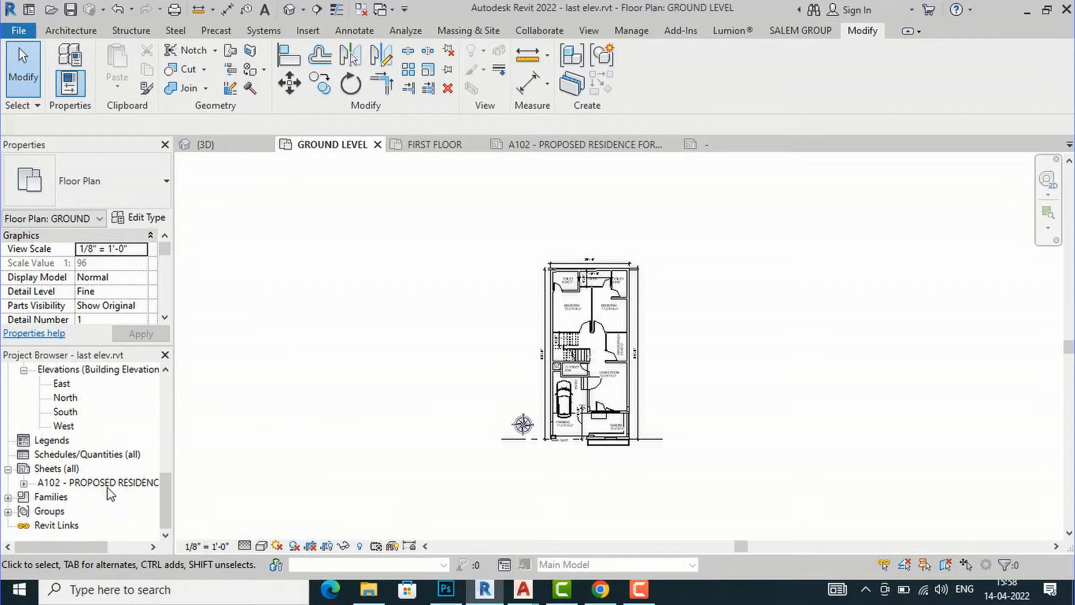
{"action": "double_click", "coordinate": [106, 482]}
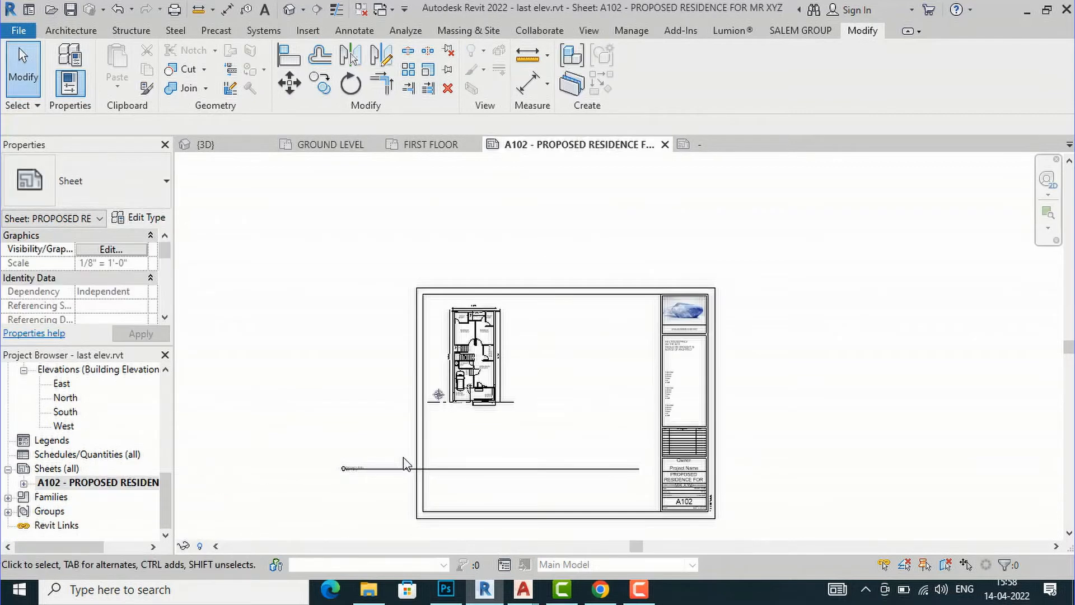
{"action": "scroll", "coordinate": [546, 419], "scroll_direction": "up", "scroll_amount": 2}
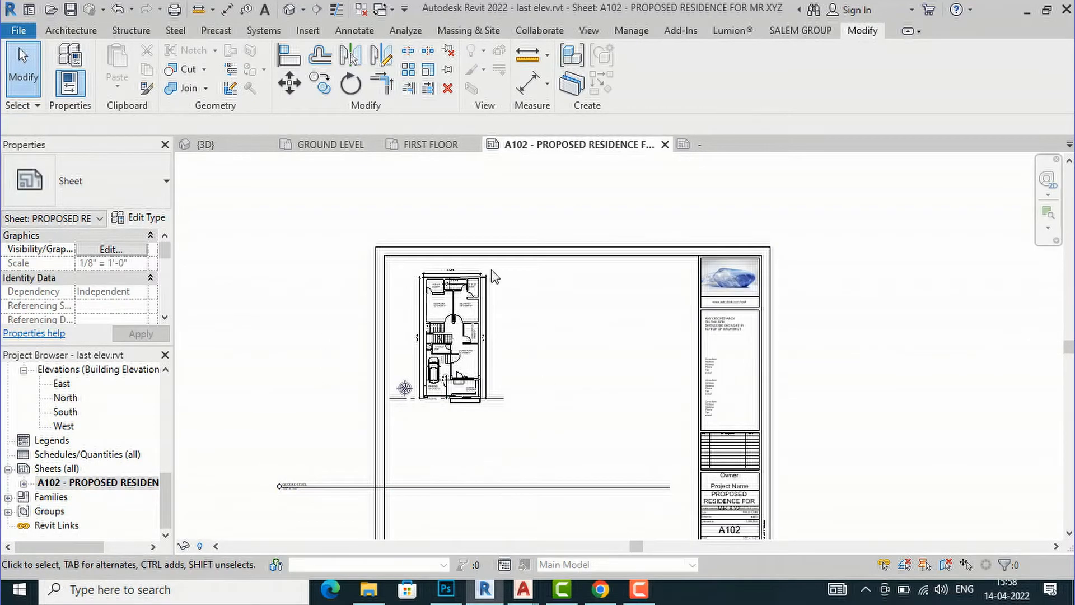
{"action": "scroll", "coordinate": [588, 256], "scroll_direction": "down", "scroll_amount": 2}
{"action": "scroll", "coordinate": [410, 425], "scroll_direction": "up", "scroll_amount": 3}
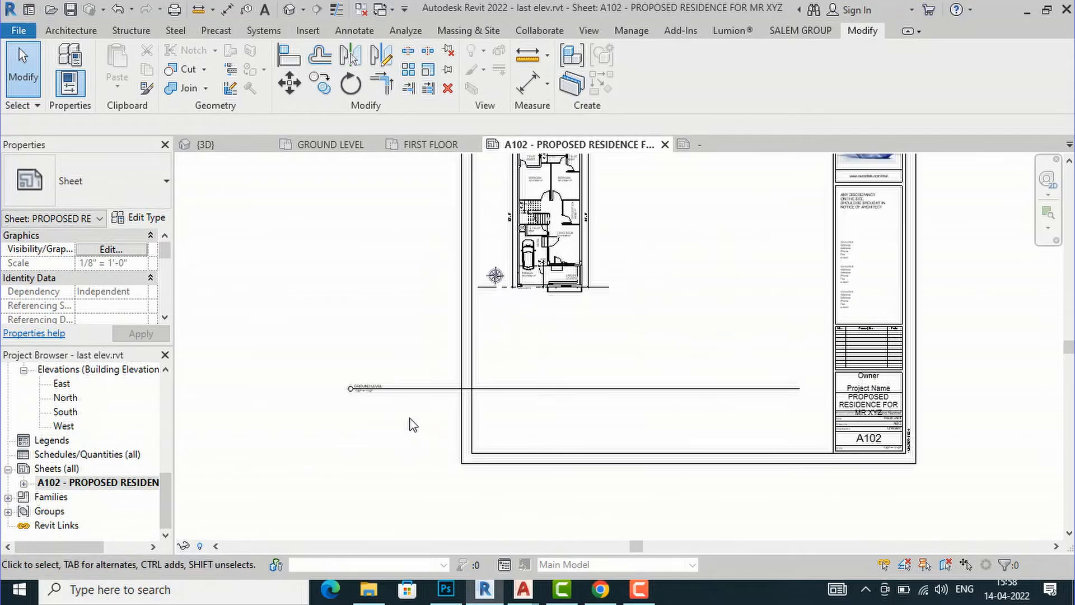
Step: Turn off the extension line in the type properties of the ground level viewport's type, Viewport 1
{"action": "left_click", "coordinate": [413, 393]}
{"action": "scroll", "coordinate": [608, 423], "scroll_direction": "down", "scroll_amount": 3}
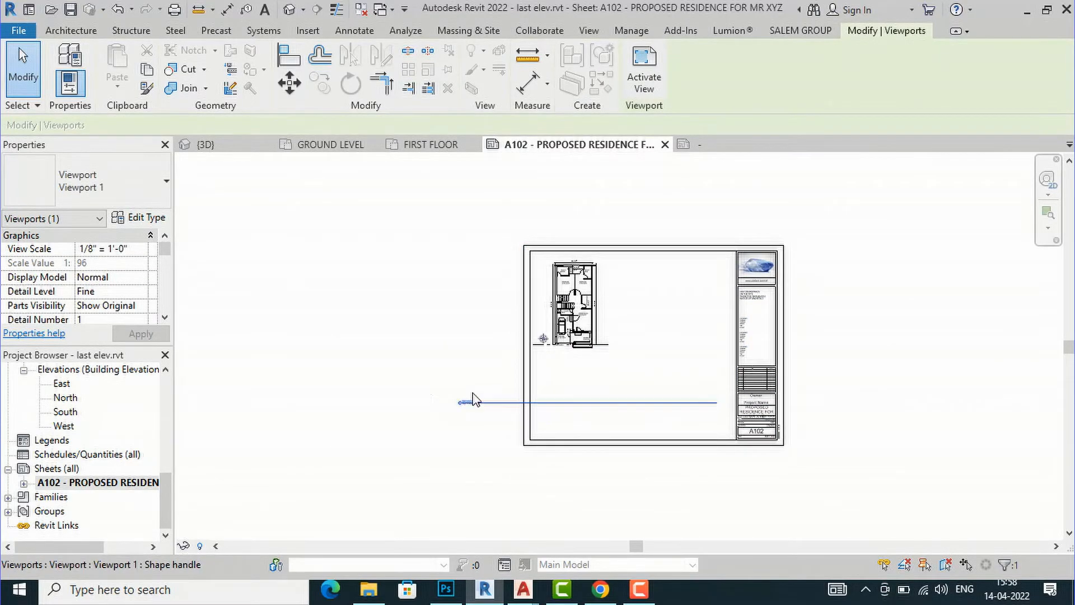
{"action": "left_click", "coordinate": [145, 218]}
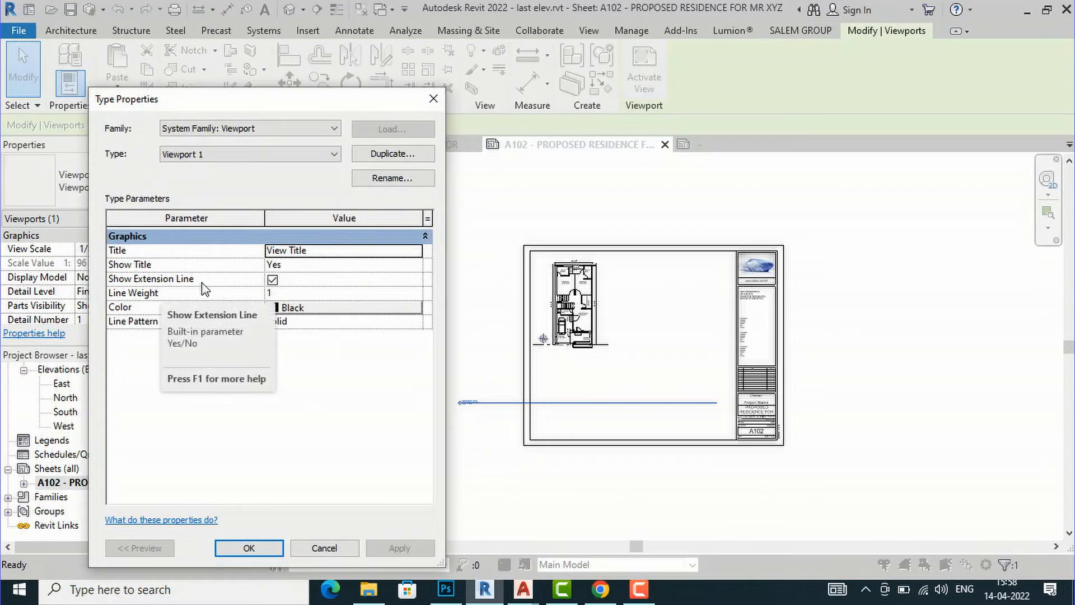
{"action": "left_click", "coordinate": [273, 280]}
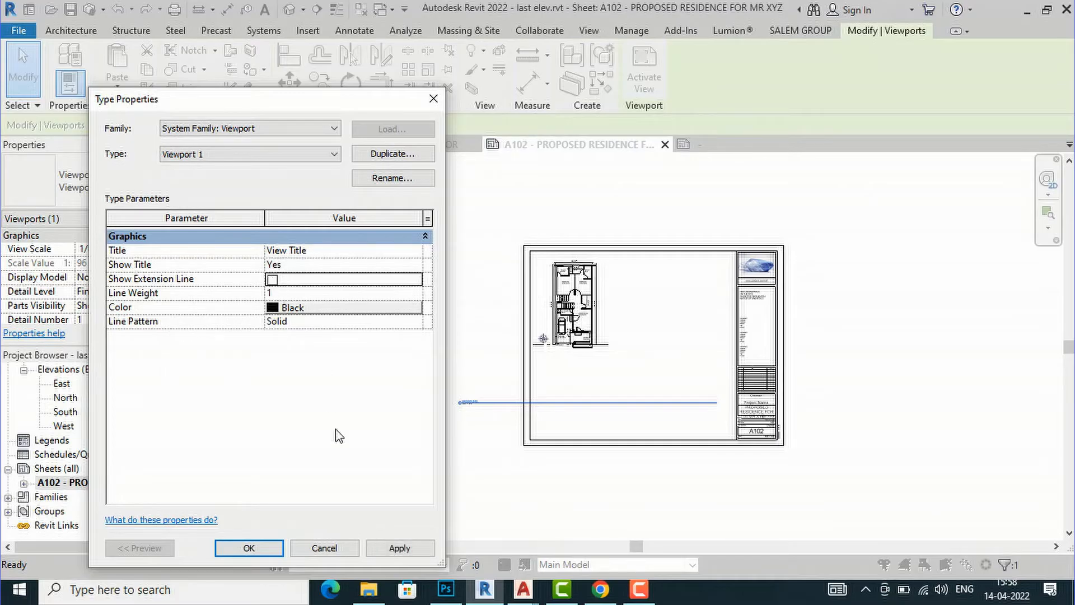
{"action": "left_click", "coordinate": [399, 548]}
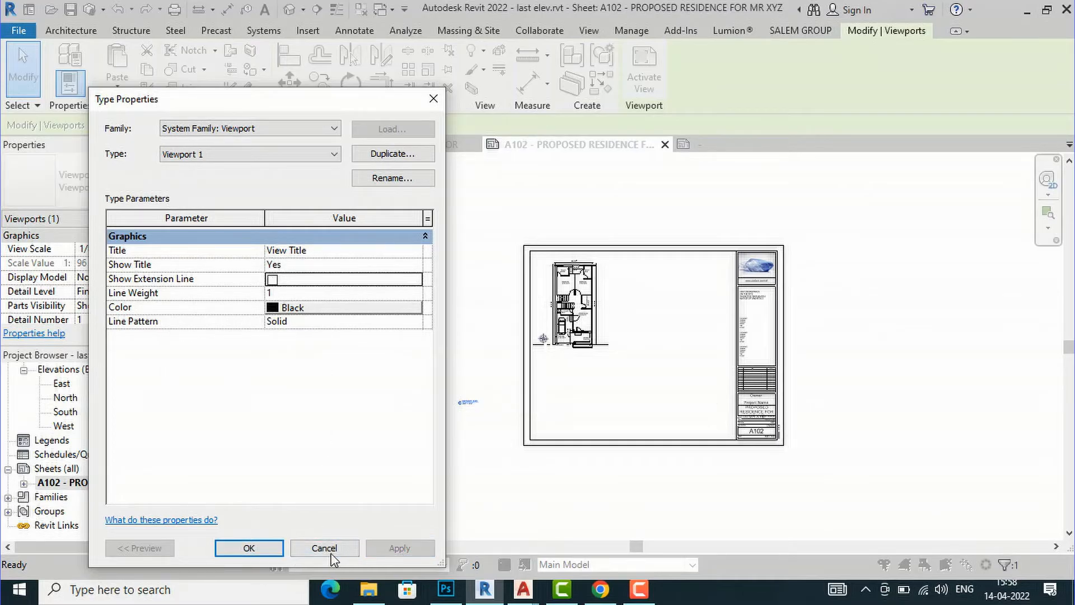
{"action": "left_click", "coordinate": [249, 548]}
Step: Move the ground level view title directly beneath the plan on sheet A102
{"action": "scroll", "coordinate": [497, 388], "scroll_direction": "up", "scroll_amount": 2}
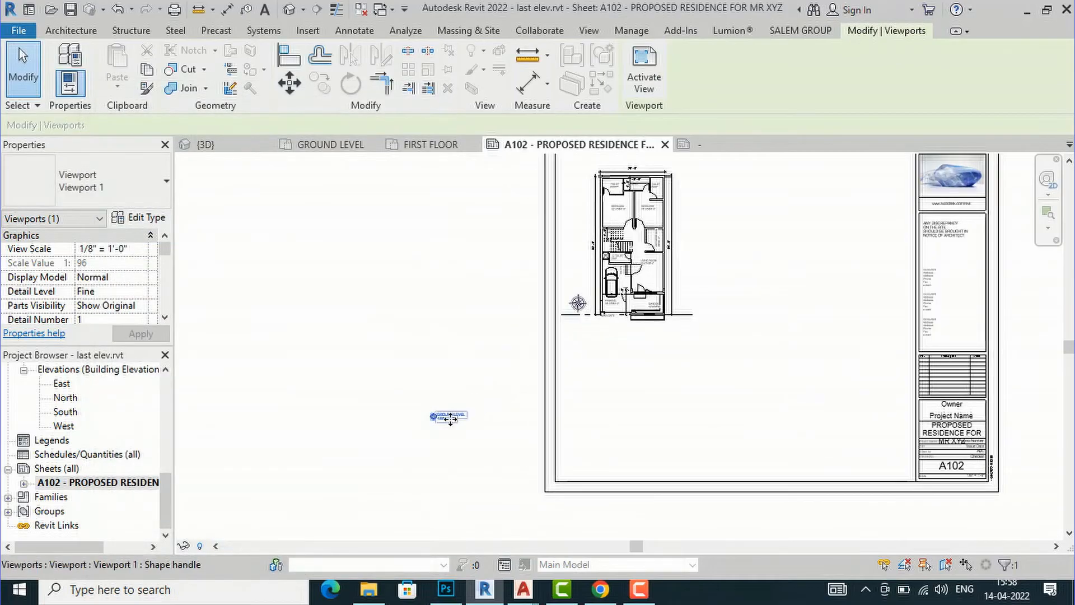
{"action": "left_click_drag", "start_coordinate": [606, 326], "coordinate": [608, 334]}
{"action": "left_click", "coordinate": [434, 369]}
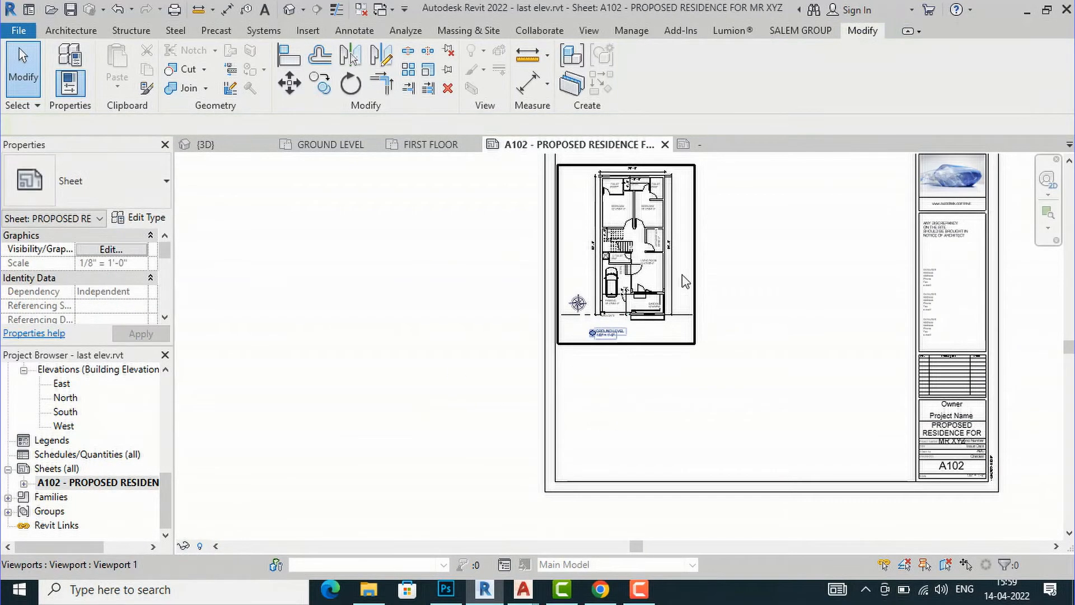
{"action": "scroll", "coordinate": [683, 280], "scroll_direction": "up", "scroll_amount": 2}
{"action": "scroll", "coordinate": [681, 325], "scroll_direction": "down", "scroll_amount": 3}
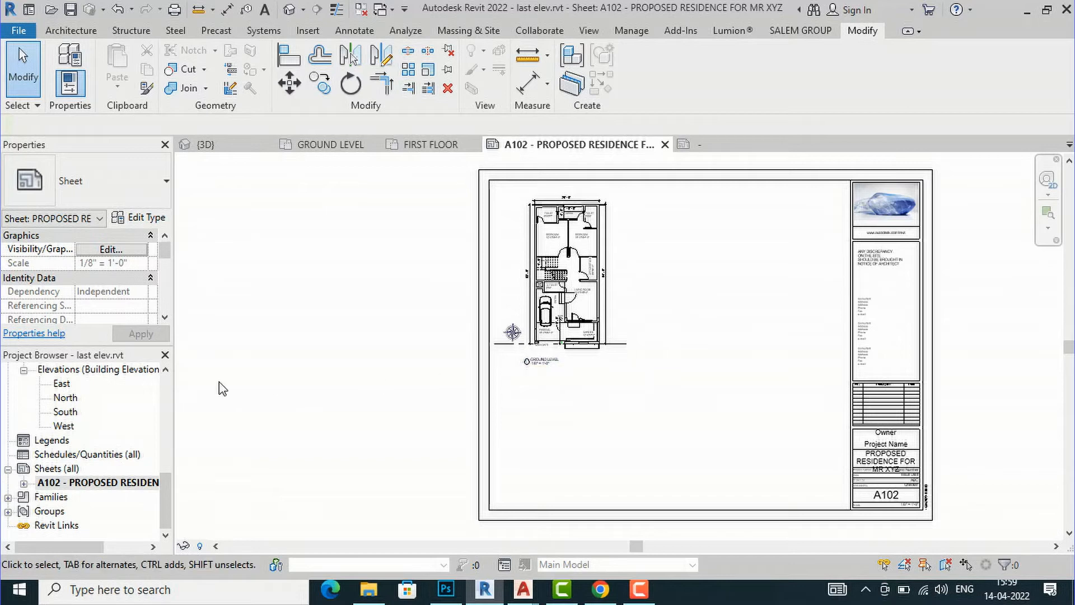
Step: Reopen the GROUND LEVEL floor plan and try to reset its temporary hide/isolate state
{"action": "scroll", "coordinate": [78, 414], "scroll_direction": "up", "scroll_amount": 8}
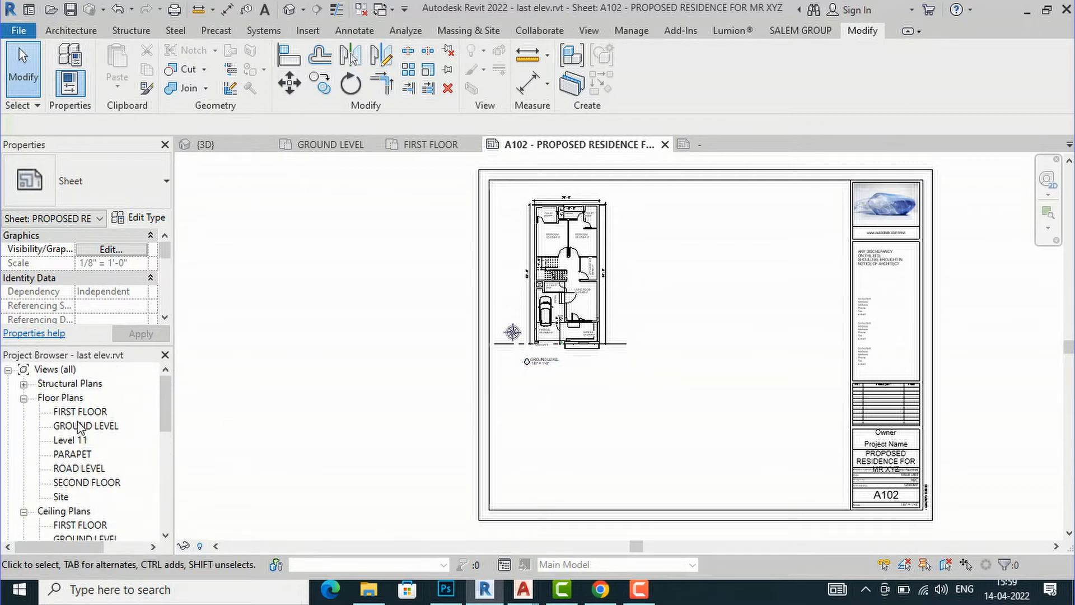
{"action": "double_click", "coordinate": [83, 426]}
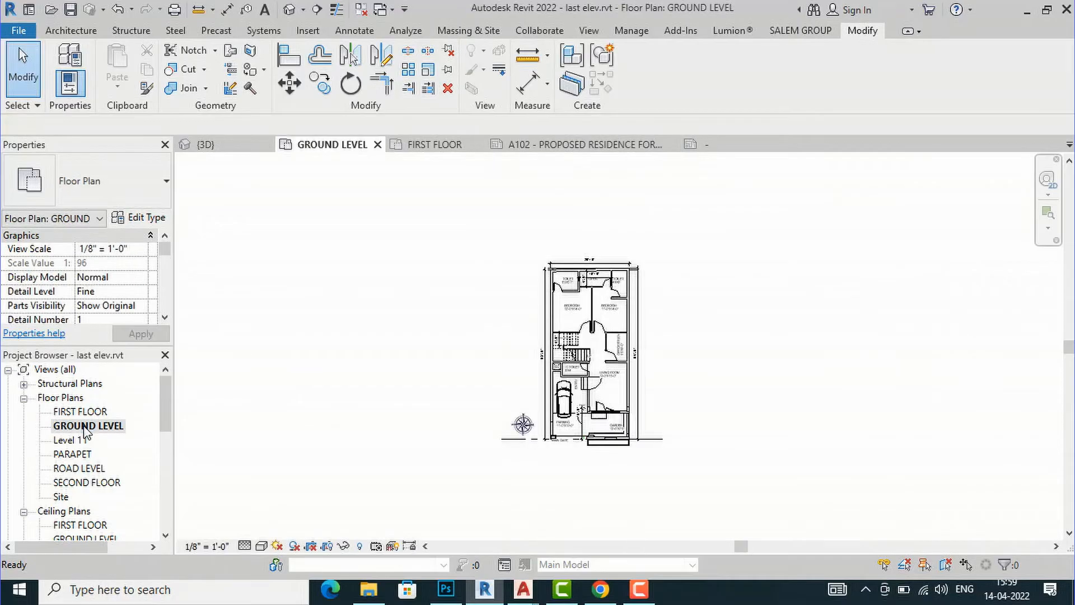
{"action": "left_click", "coordinate": [344, 546]}
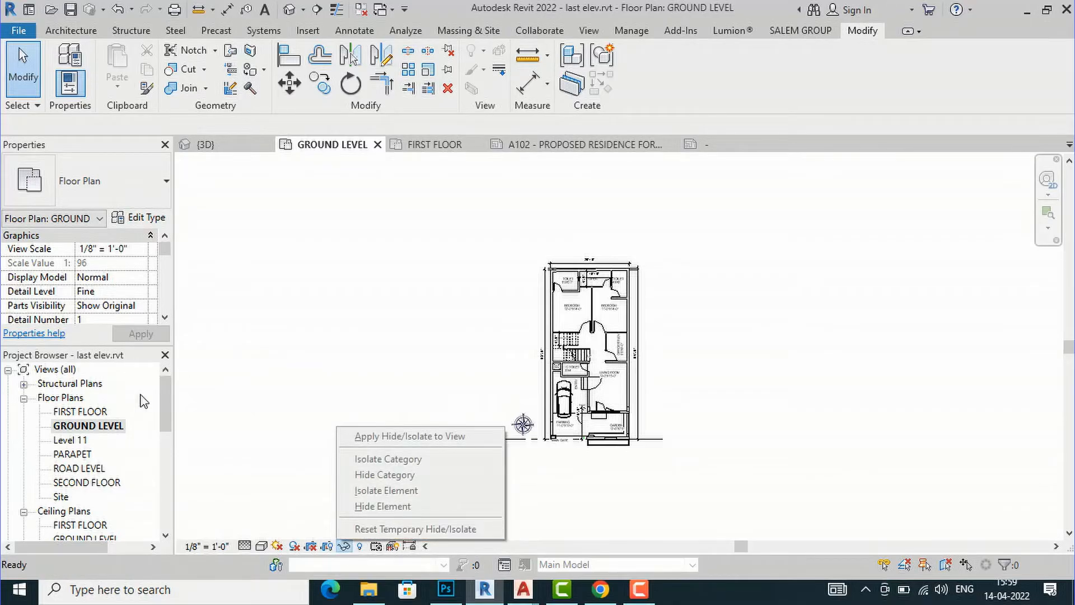
{"action": "double_click", "coordinate": [95, 431]}
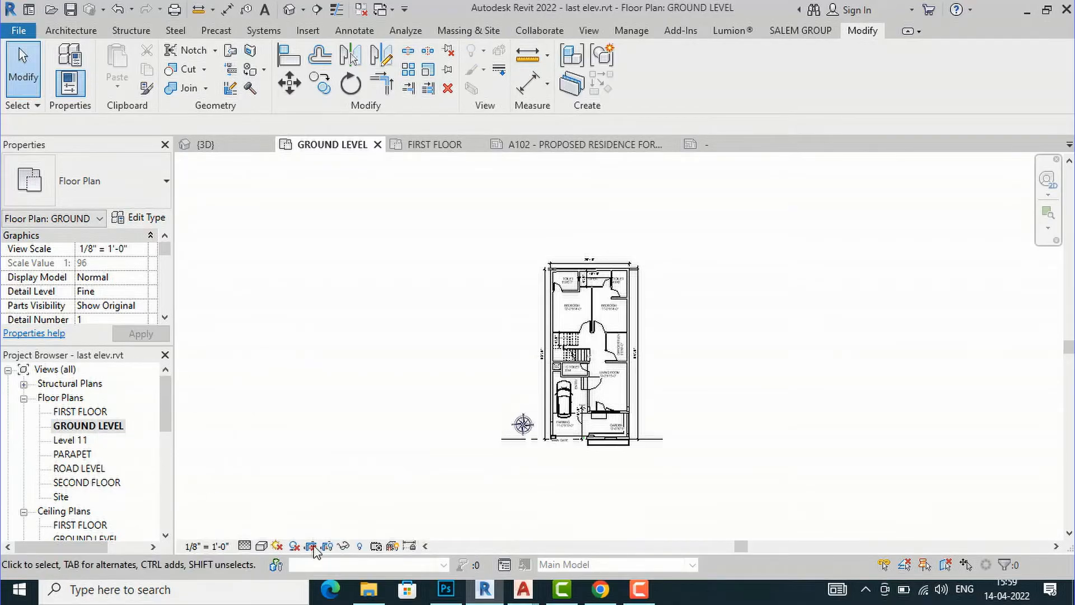
{"action": "left_click", "coordinate": [344, 546]}
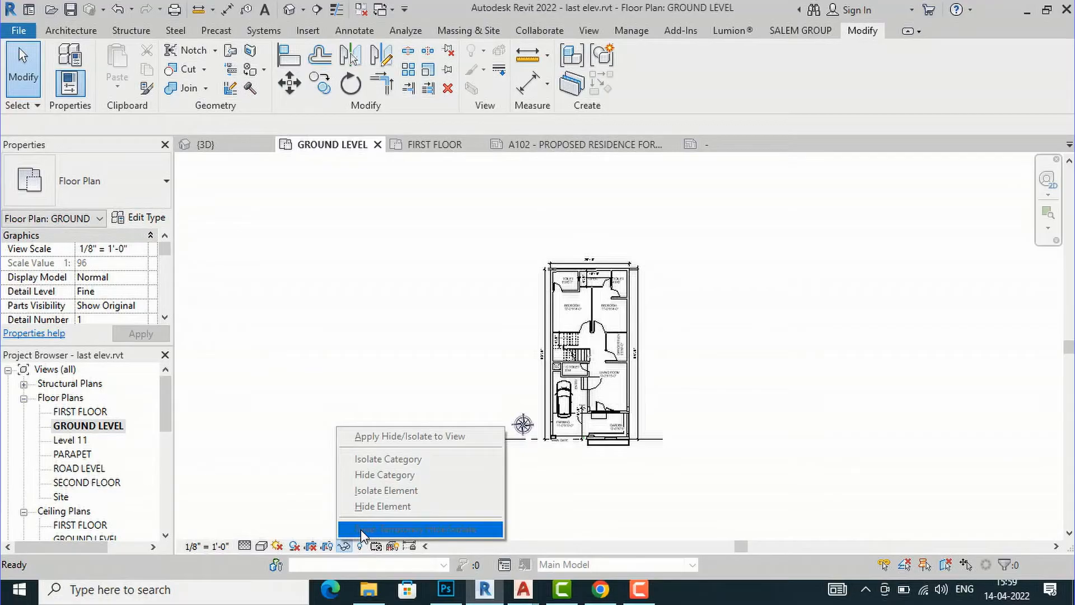
{"action": "left_click", "coordinate": [361, 529]}
Step: Undo the view title changes on sheet A102 and the hiding of the elevation markers
{"action": "scroll", "coordinate": [315, 386], "scroll_direction": "down", "scroll_amount": 2}
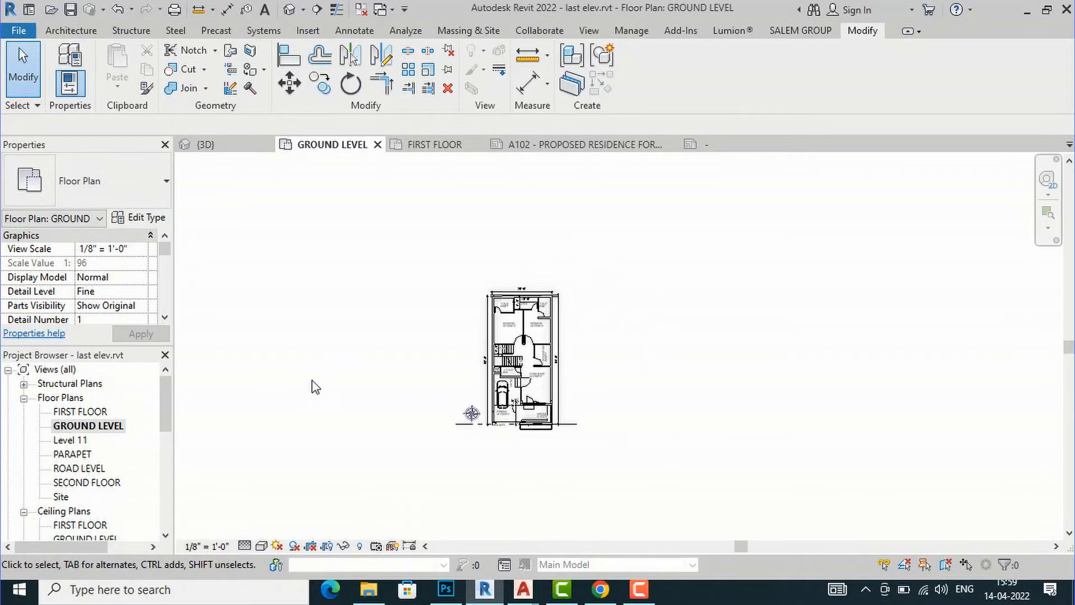
{"action": "scroll", "coordinate": [497, 364], "scroll_direction": "up", "scroll_amount": 2}
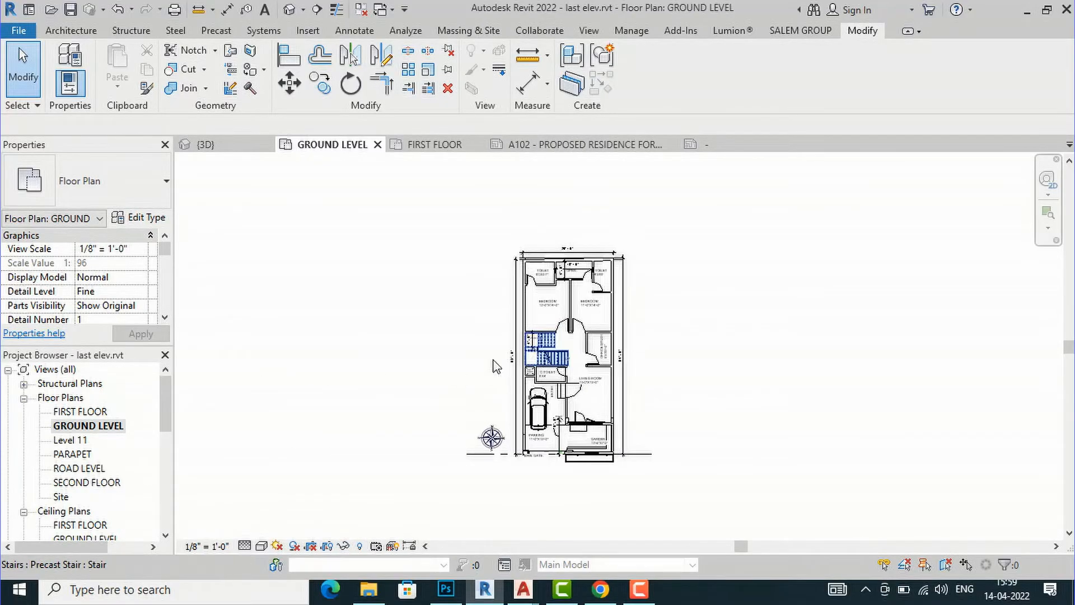
{"action": "right_click", "coordinate": [417, 360]}
{"action": "left_click", "coordinate": [390, 411]}
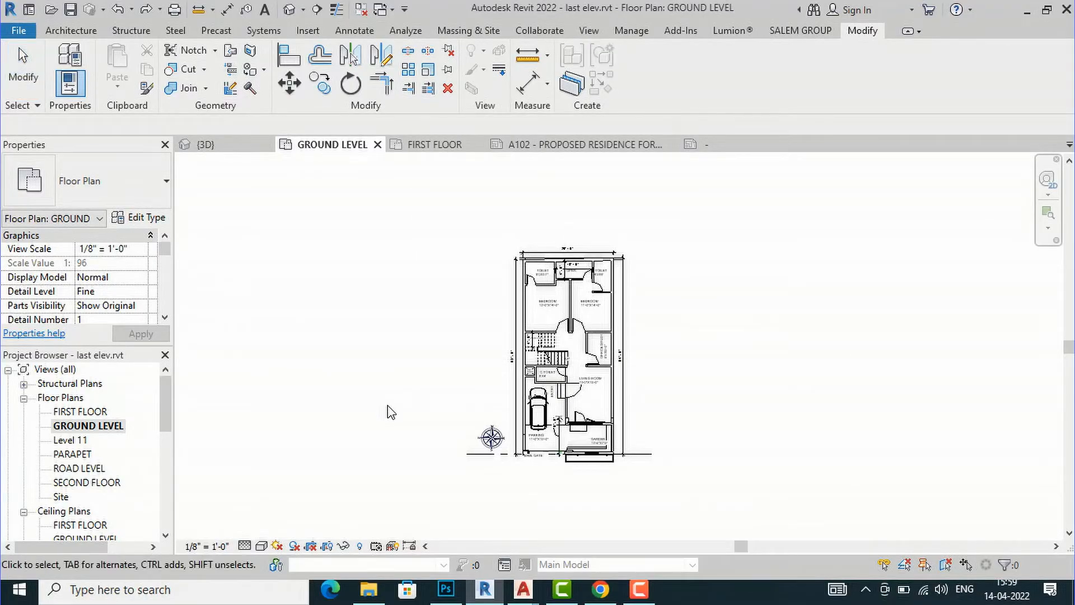
{"action": "scroll", "coordinate": [390, 412], "scroll_direction": "down", "scroll_amount": 1}
{"action": "scroll", "coordinate": [456, 408], "scroll_direction": "down", "scroll_amount": 1}
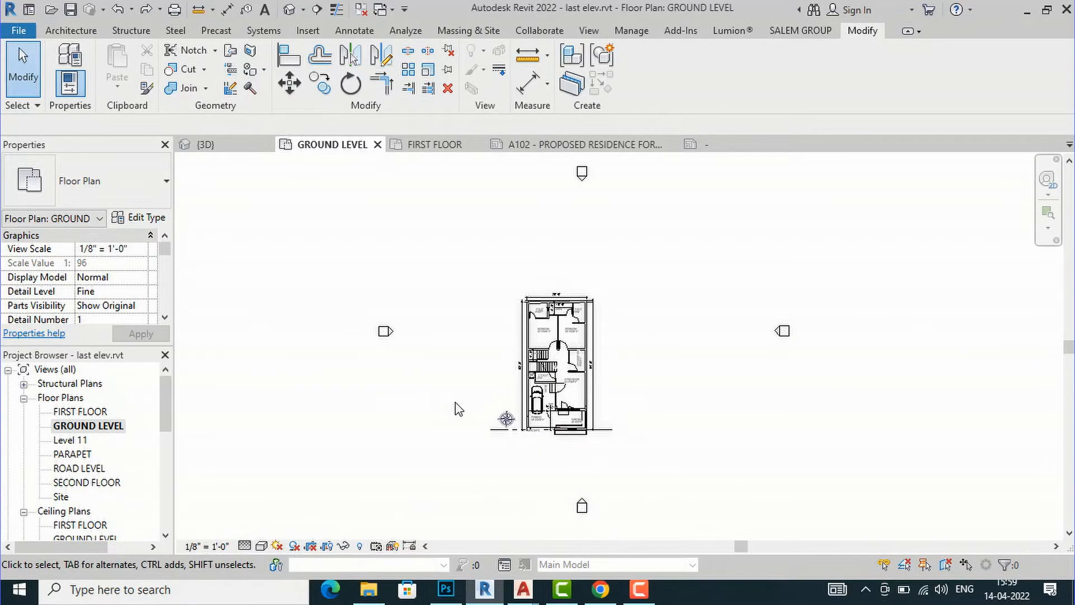
Step: Enable view cropping for the GROUND LEVEL floor plan and show its crop region
{"action": "scroll", "coordinate": [456, 408], "scroll_direction": "down", "scroll_amount": 1}
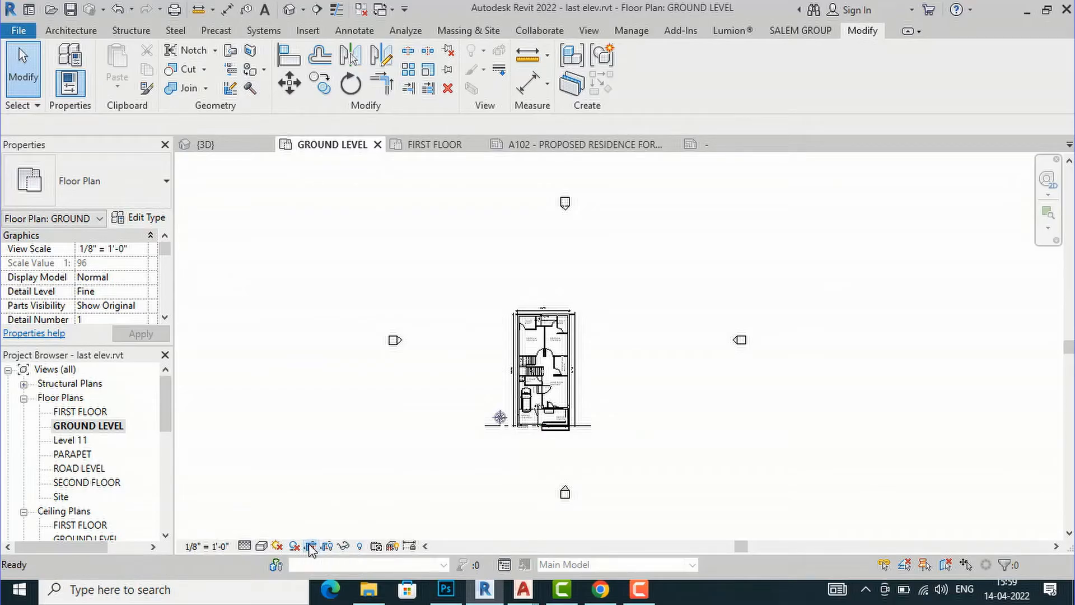
{"action": "scroll", "coordinate": [438, 345], "scroll_direction": "down", "scroll_amount": 5}
{"action": "scroll", "coordinate": [437, 392], "scroll_direction": "up", "scroll_amount": 3}
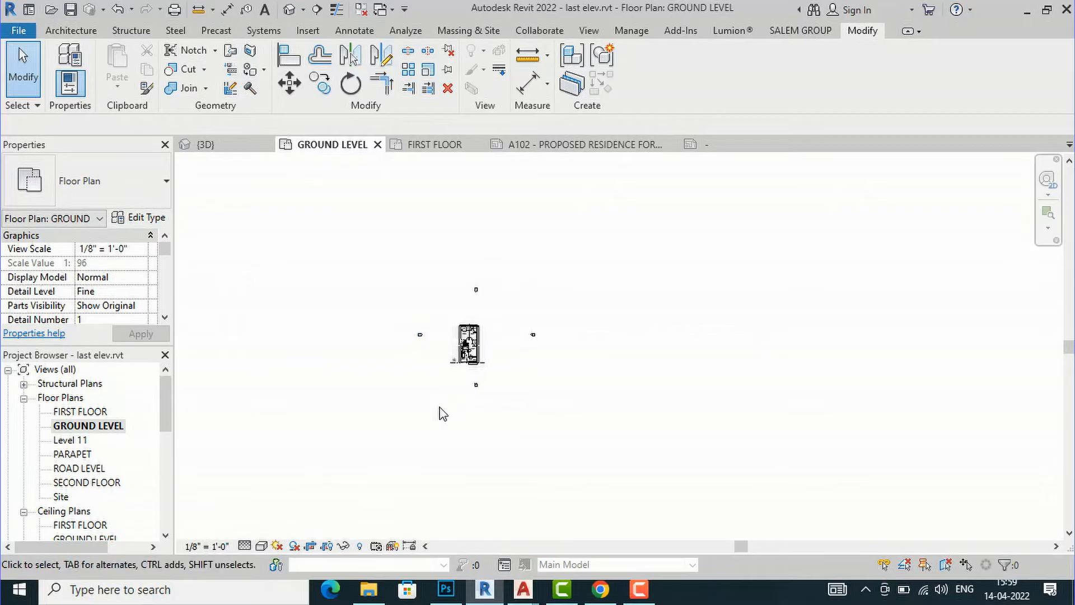
{"action": "left_click", "coordinate": [331, 547]}
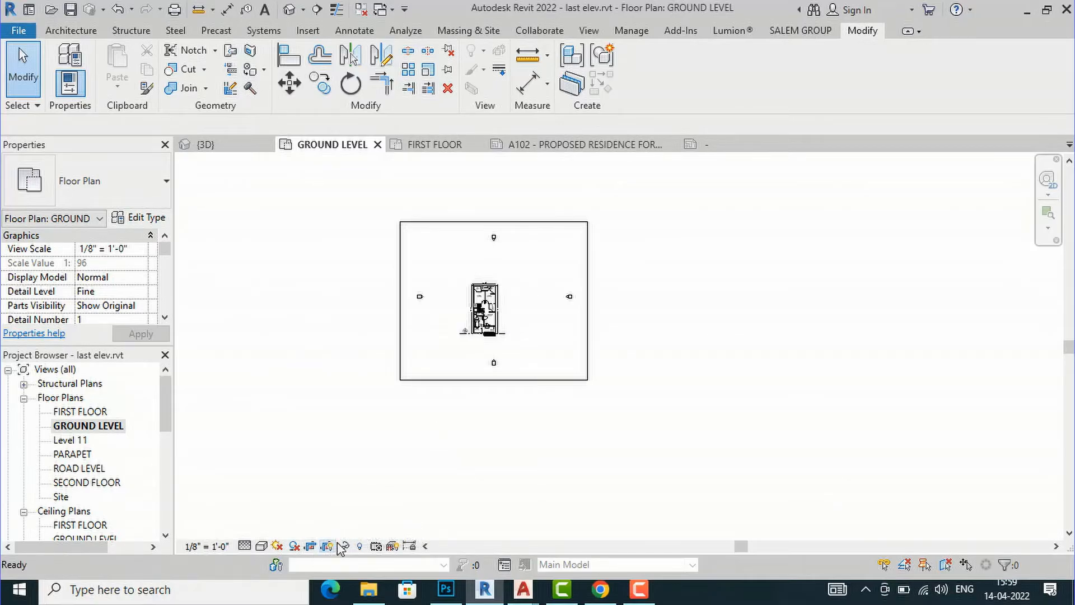
Step: Shrink all four sides of the crop region to fit closely around the ground level plan, excluding the elevation markers
{"action": "scroll", "coordinate": [550, 319], "scroll_direction": "up", "scroll_amount": 1}
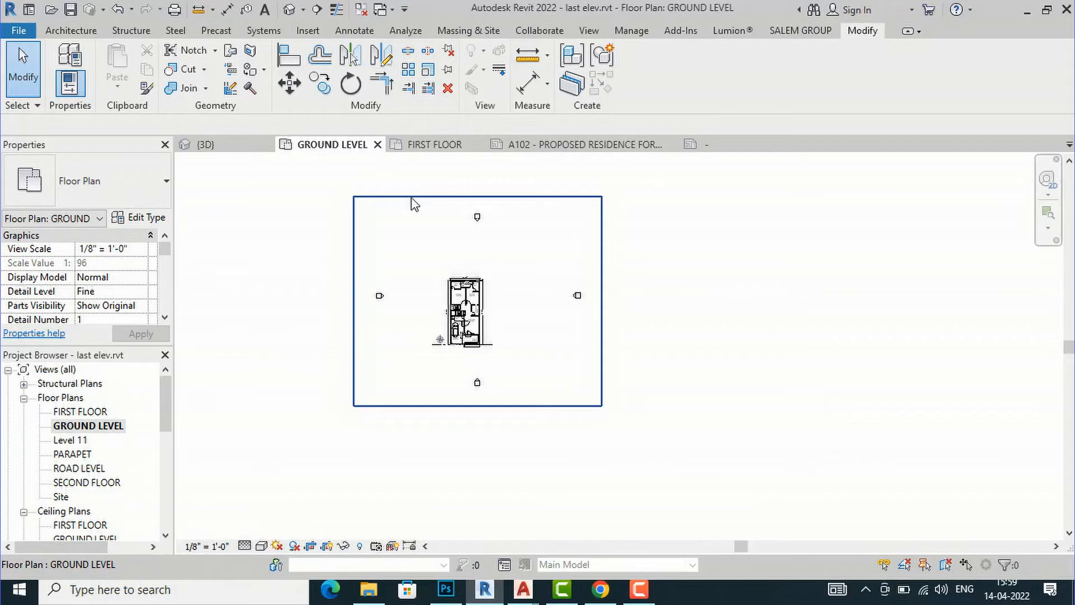
{"action": "left_click", "coordinate": [385, 407]}
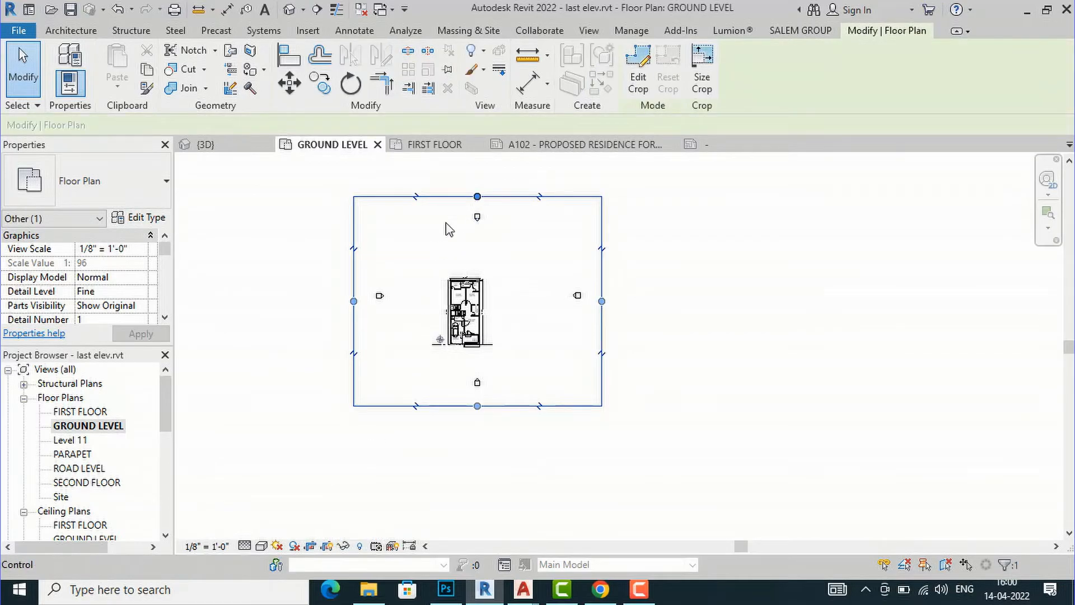
{"action": "left_click_drag", "start_coordinate": [598, 299], "coordinate": [492, 305]}
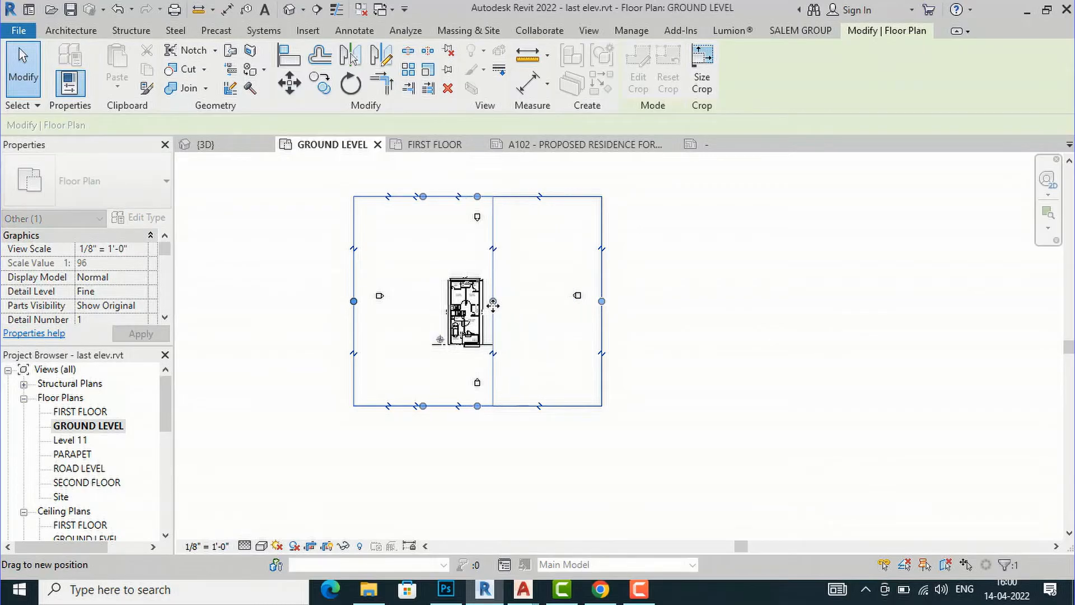
{"action": "left_click_drag", "start_coordinate": [353, 301], "coordinate": [431, 293]}
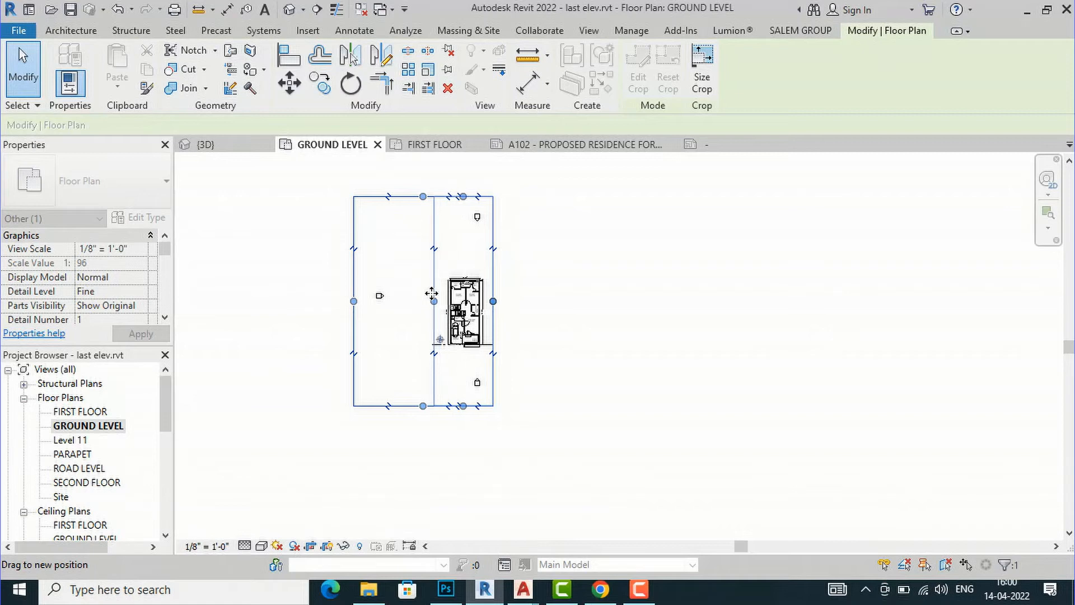
{"action": "left_click_drag", "start_coordinate": [463, 197], "coordinate": [463, 269]}
{"action": "left_click_drag", "start_coordinate": [463, 406], "coordinate": [469, 348]}
{"action": "left_click", "coordinate": [562, 359]}
{"action": "scroll", "coordinate": [435, 331], "scroll_direction": "up", "scroll_amount": 2}
{"action": "scroll", "coordinate": [593, 307], "scroll_direction": "up", "scroll_amount": 1}
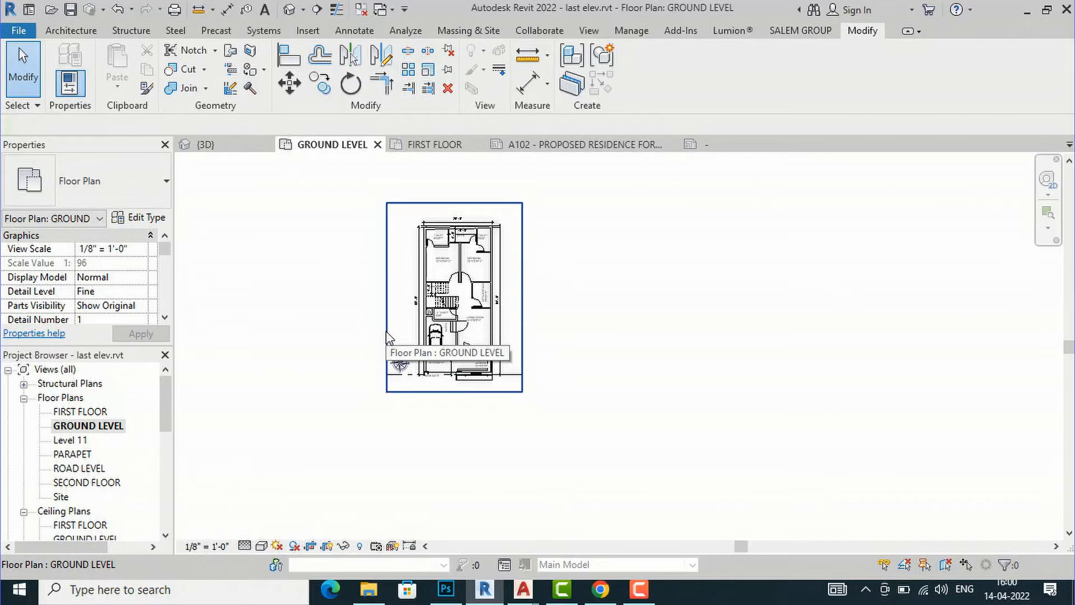
Step: Open sheet A102 and shift the cropped ground level viewport slightly down, inside the sheet border's upper-left corner
{"action": "scroll", "coordinate": [66, 481], "scroll_direction": "down", "scroll_amount": 8}
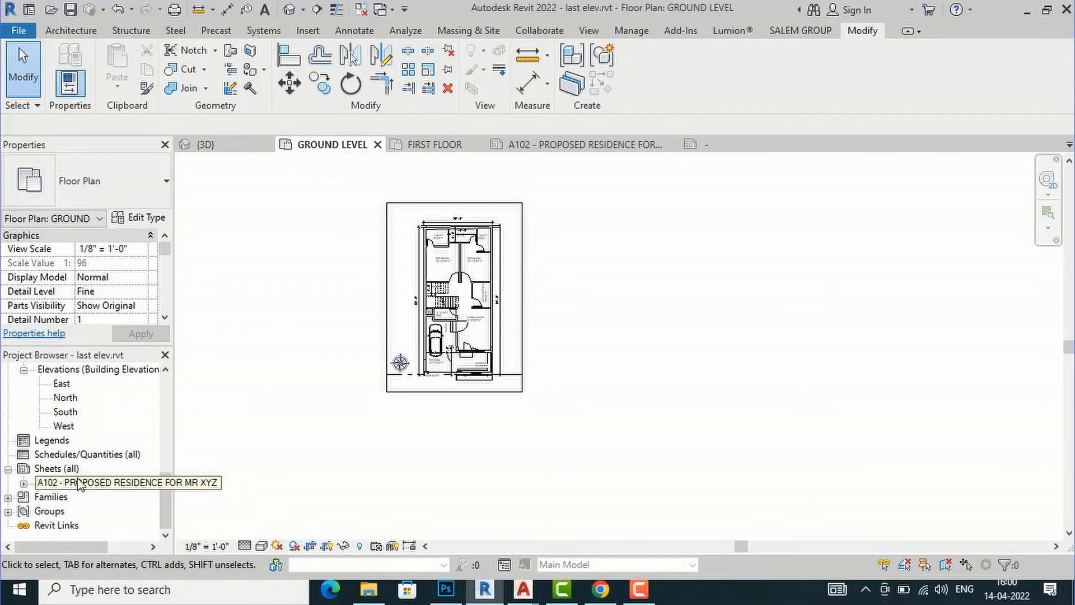
{"action": "double_click", "coordinate": [66, 482]}
{"action": "left_click_drag", "start_coordinate": [438, 281], "coordinate": [446, 303]}
{"action": "left_click", "coordinate": [312, 285]}
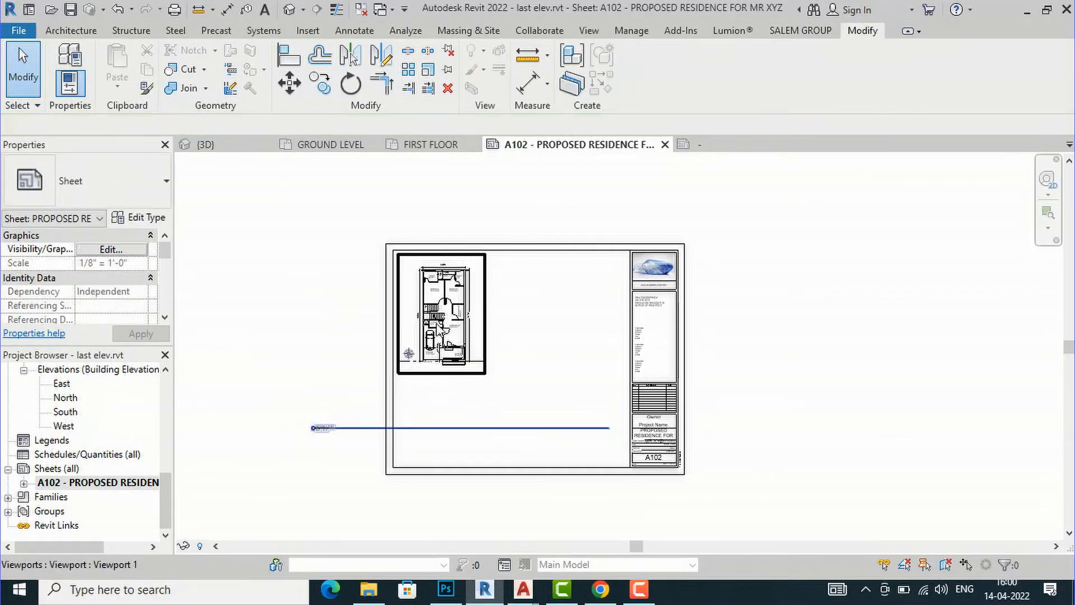
{"action": "scroll", "coordinate": [441, 331], "scroll_direction": "up", "scroll_amount": 2}
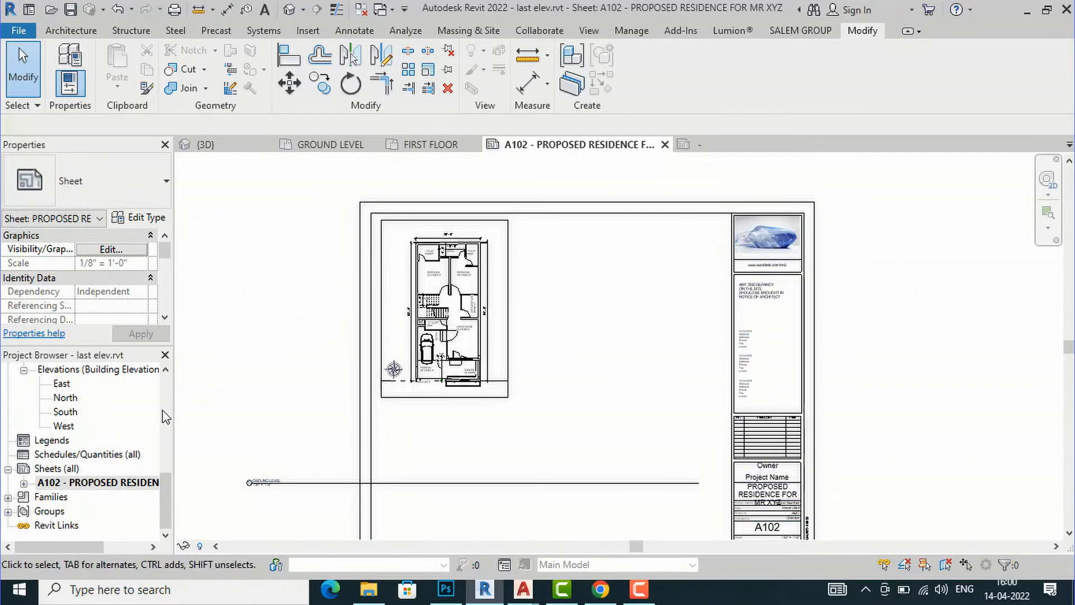
Step: Open the GROUND LEVEL floor plan and hide its crop region
{"action": "scroll", "coordinate": [84, 425], "scroll_direction": "up", "scroll_amount": 8}
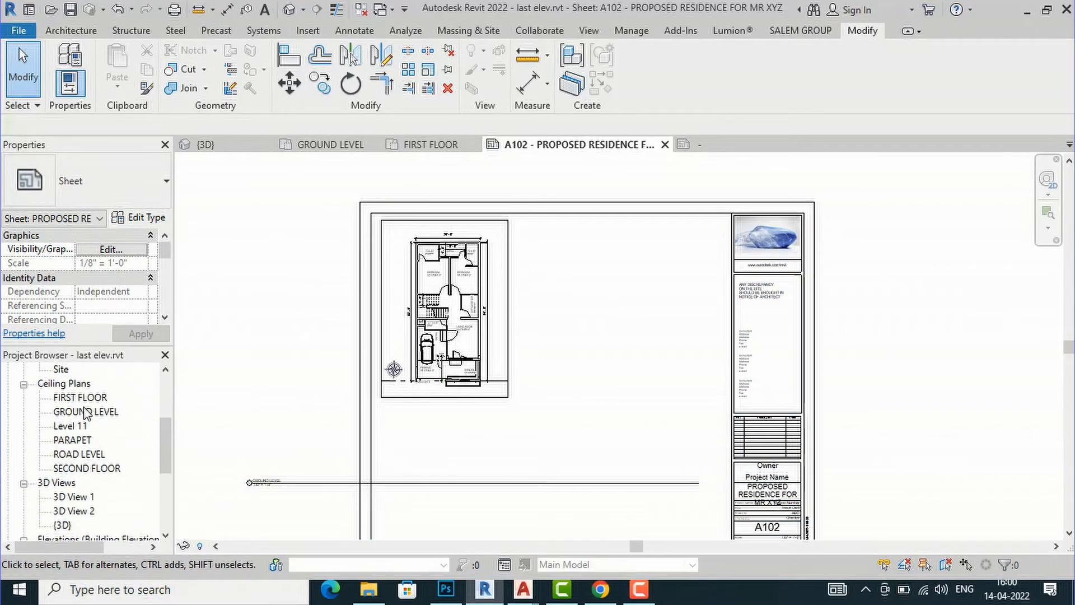
{"action": "double_click", "coordinate": [93, 426]}
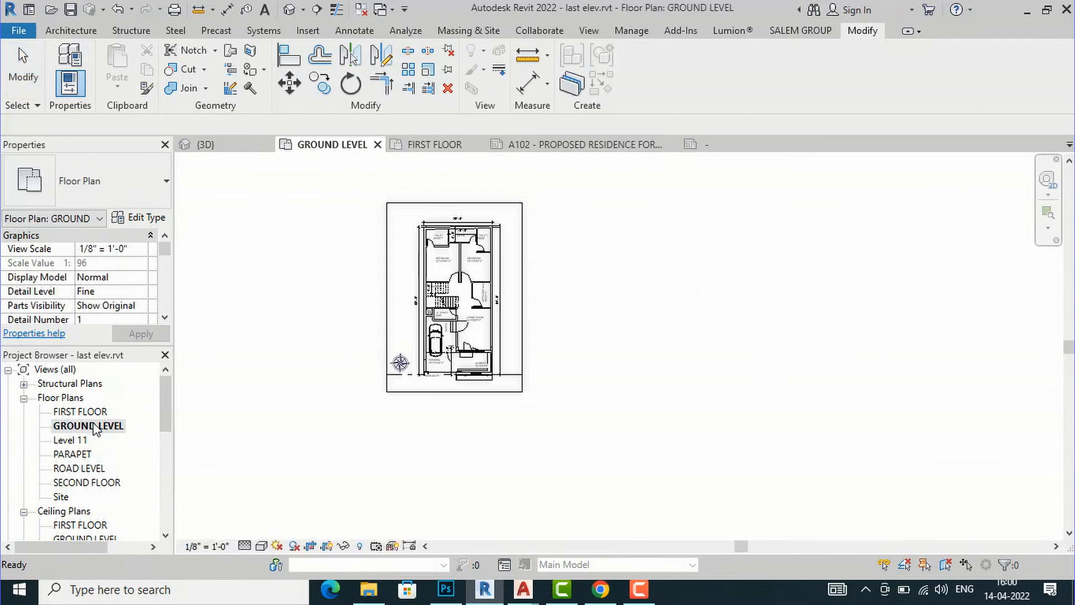
{"action": "left_click", "coordinate": [404, 392]}
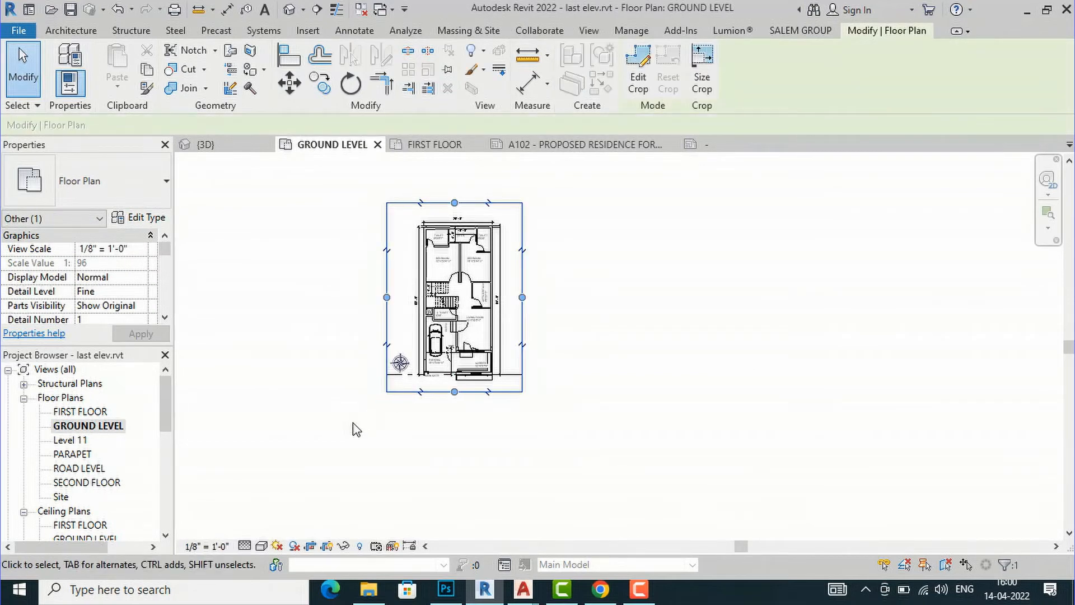
{"action": "left_click", "coordinate": [328, 546]}
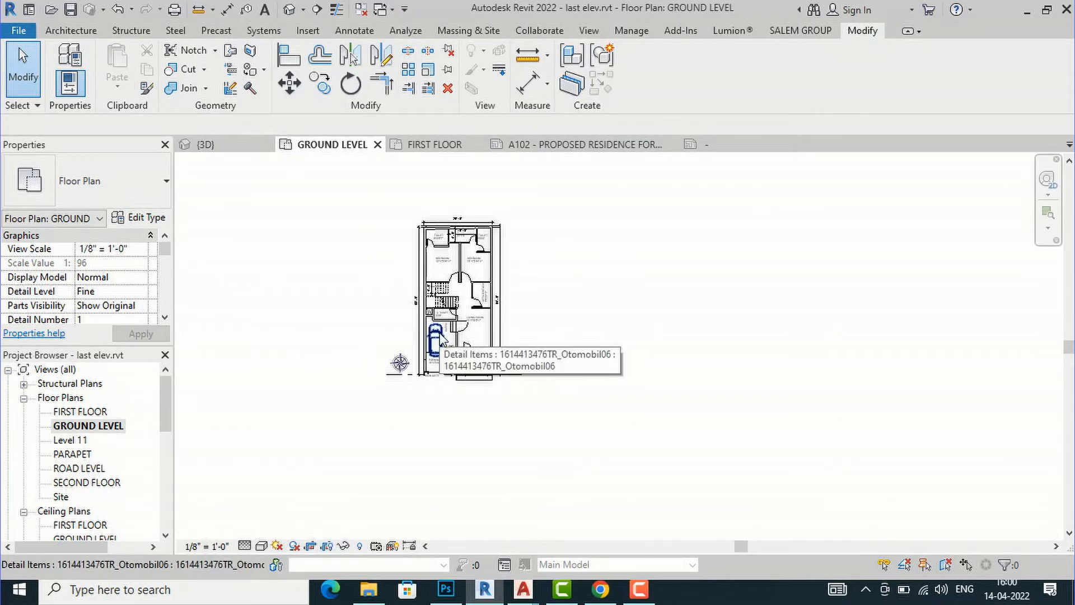
Step: Reopen sheet A102 from the project's sheet list, keeping its number and name
{"action": "scroll", "coordinate": [139, 526], "scroll_direction": "down", "scroll_amount": 7}
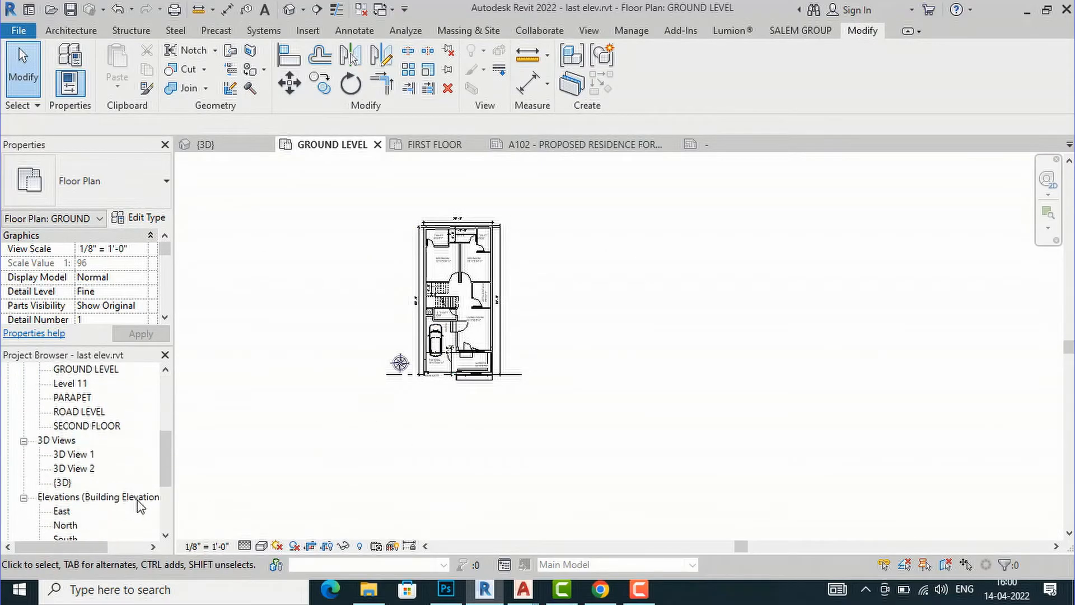
{"action": "scroll", "coordinate": [123, 502], "scroll_direction": "down", "scroll_amount": 1}
{"action": "left_click", "coordinate": [123, 497]}
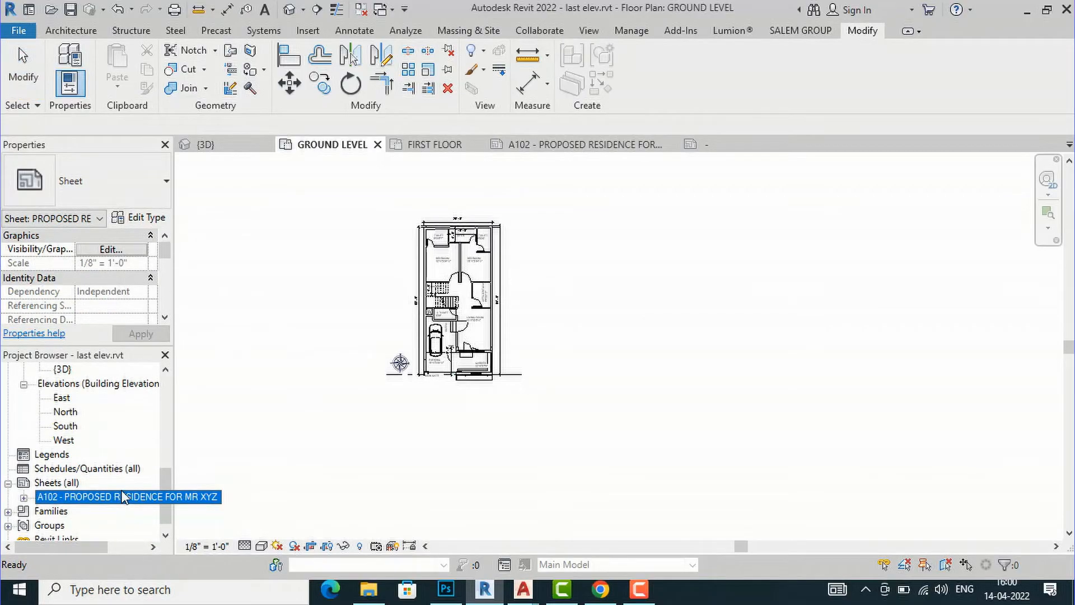
{"action": "left_click", "coordinate": [122, 500]}
{"action": "left_click", "coordinate": [589, 339]}
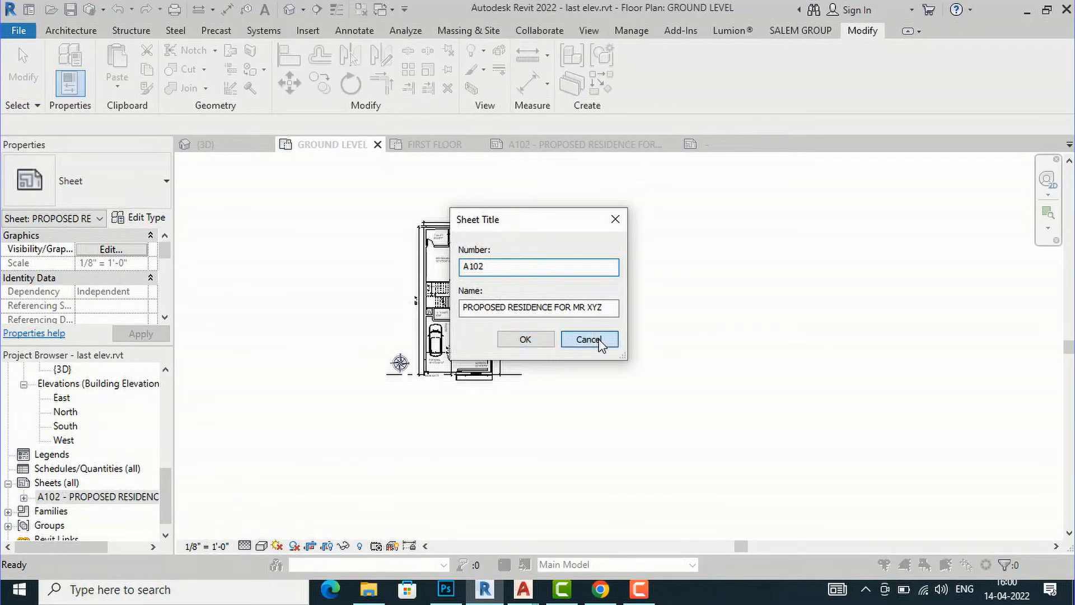
{"action": "double_click", "coordinate": [103, 498]}
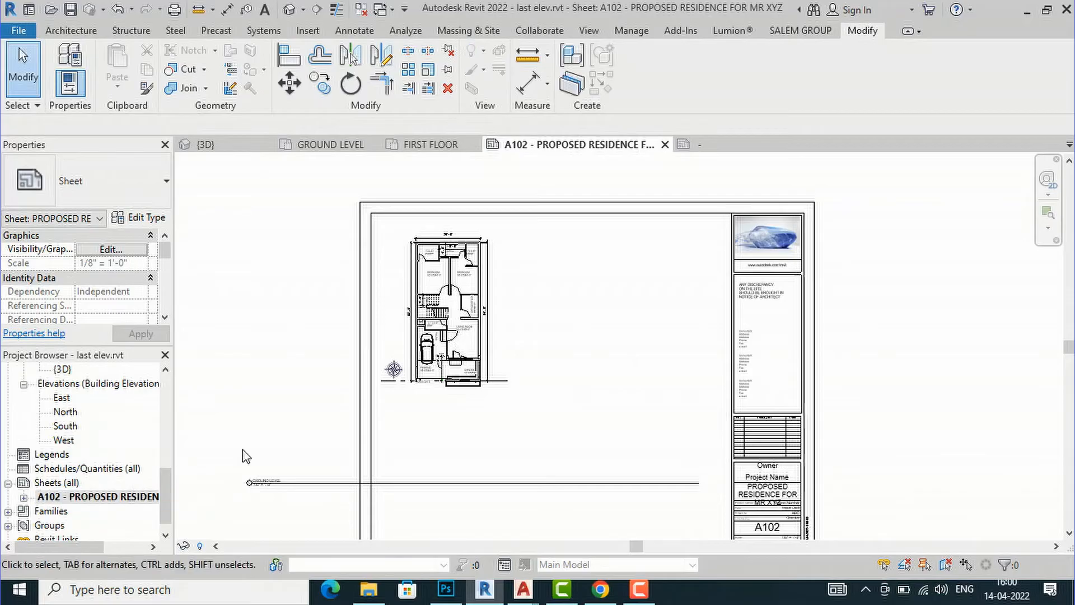
{"action": "scroll", "coordinate": [529, 328], "scroll_direction": "down", "scroll_amount": 2}
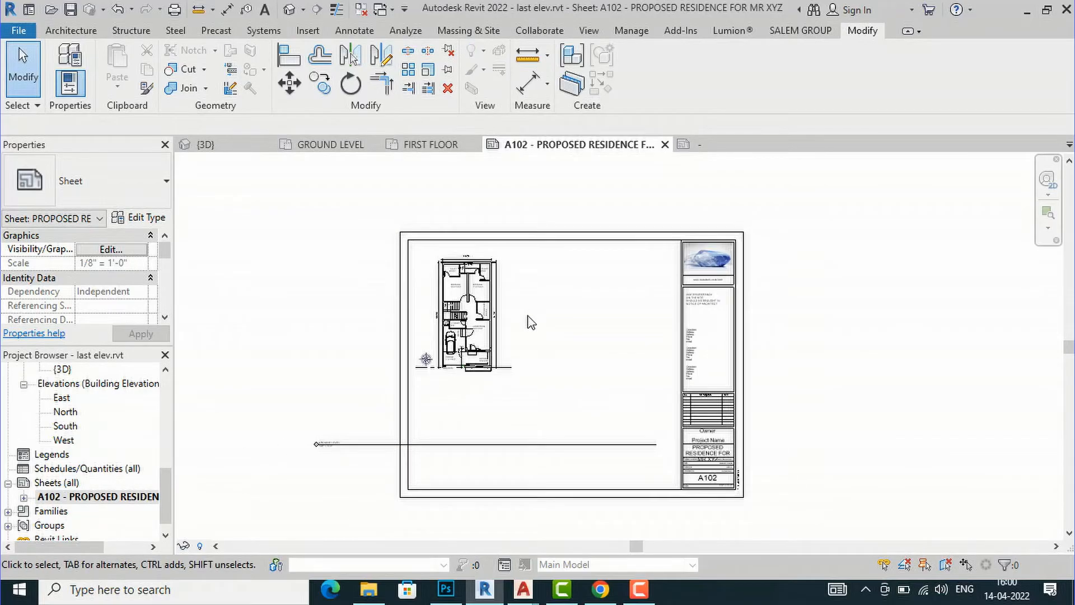
Step: Turn off the extension line of the view title in the Viewport 1 type properties
{"action": "left_click", "coordinate": [374, 445]}
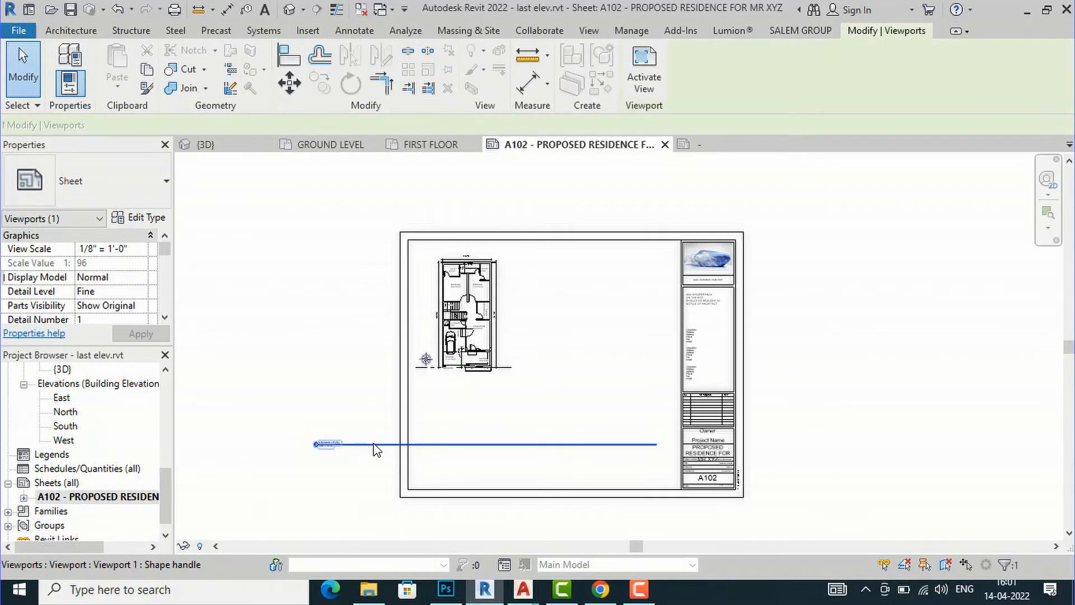
{"action": "left_click", "coordinate": [139, 218]}
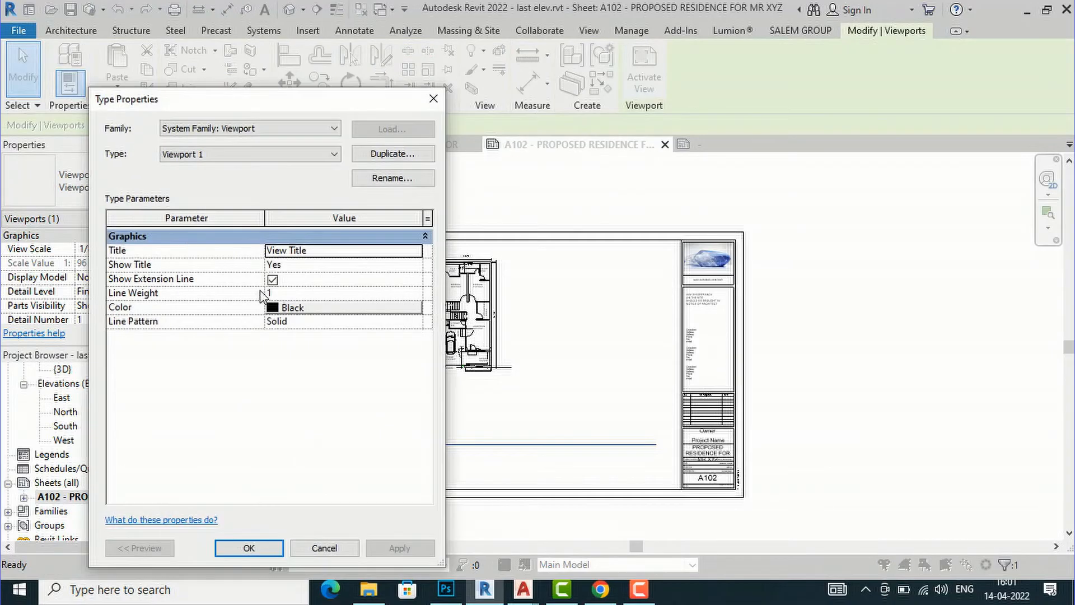
{"action": "left_click", "coordinate": [272, 279]}
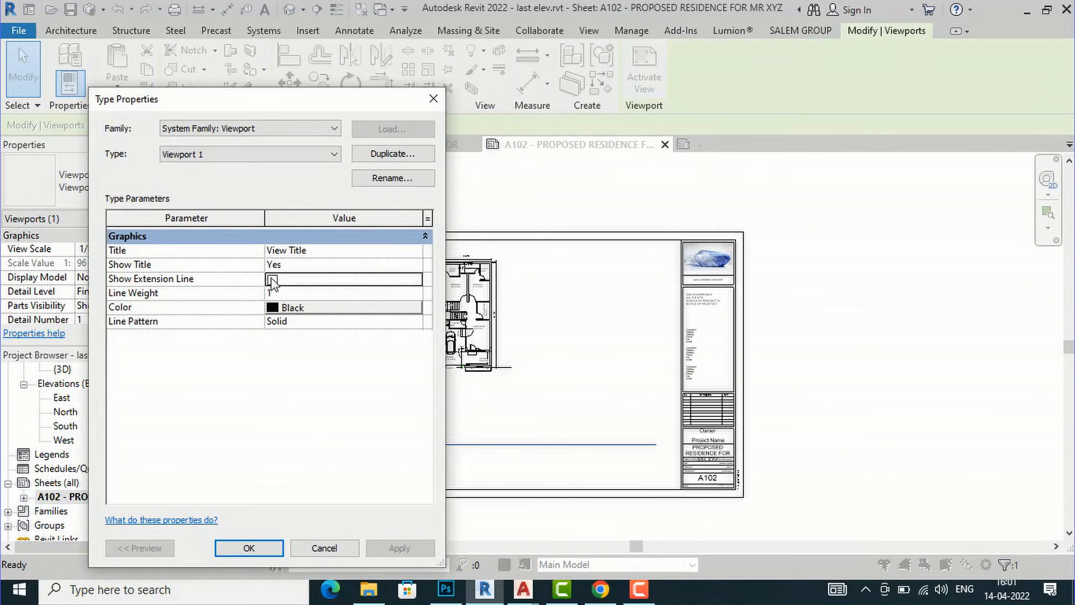
{"action": "left_click", "coordinate": [249, 547]}
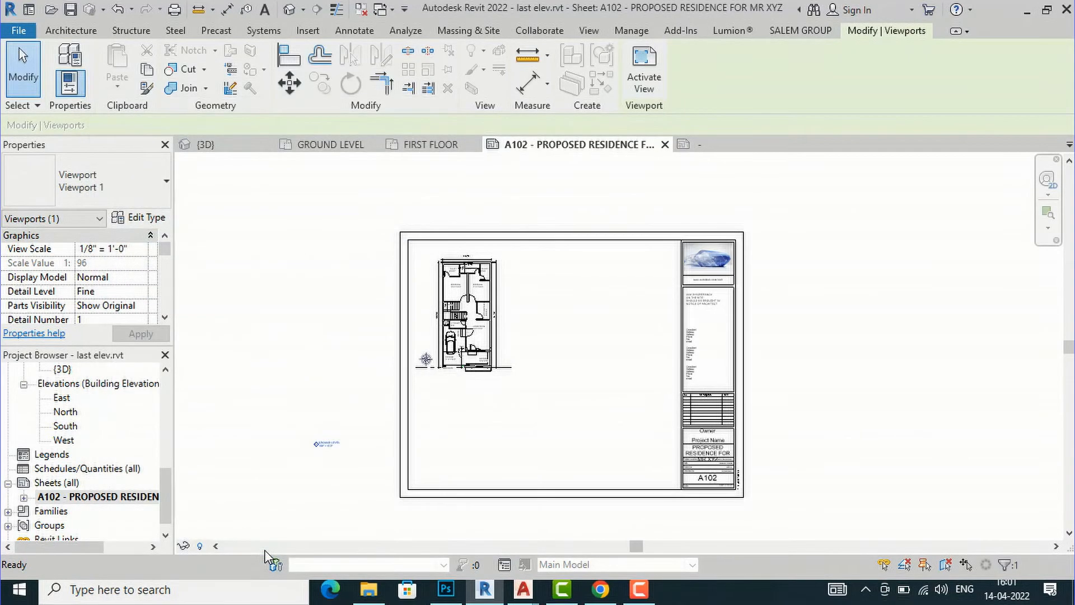
Step: Move the GROUND LEVEL view title inside the sheet border, directly beneath the ground level plan
{"action": "left_click_drag", "start_coordinate": [350, 432], "coordinate": [474, 376]}
{"action": "left_click", "coordinate": [465, 417]}
{"action": "scroll", "coordinate": [459, 386], "scroll_direction": "up", "scroll_amount": 8}
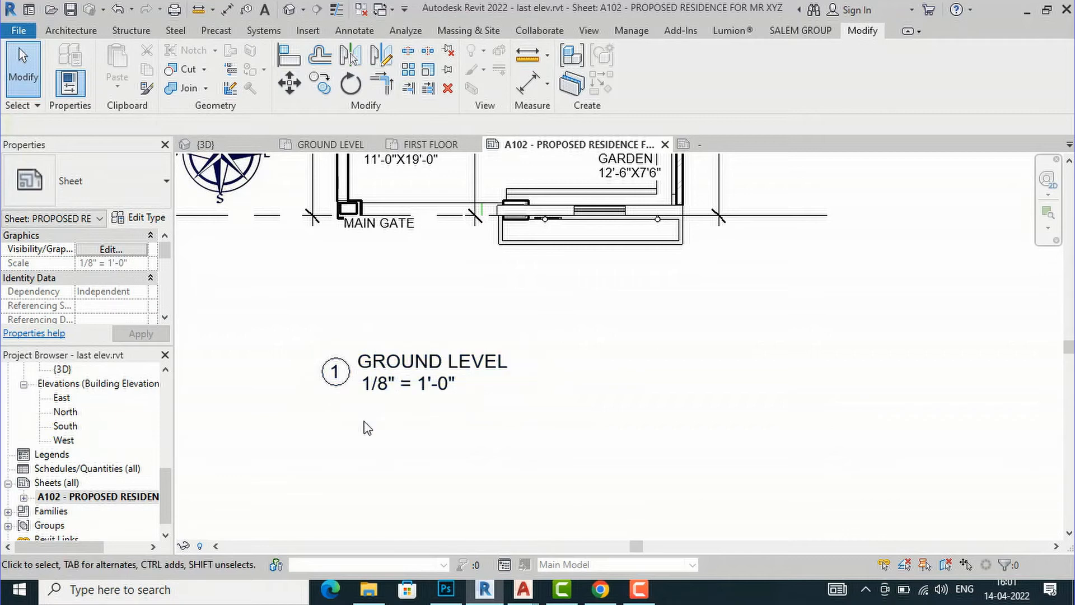
{"action": "scroll", "coordinate": [468, 412], "scroll_direction": "down", "scroll_amount": 8}
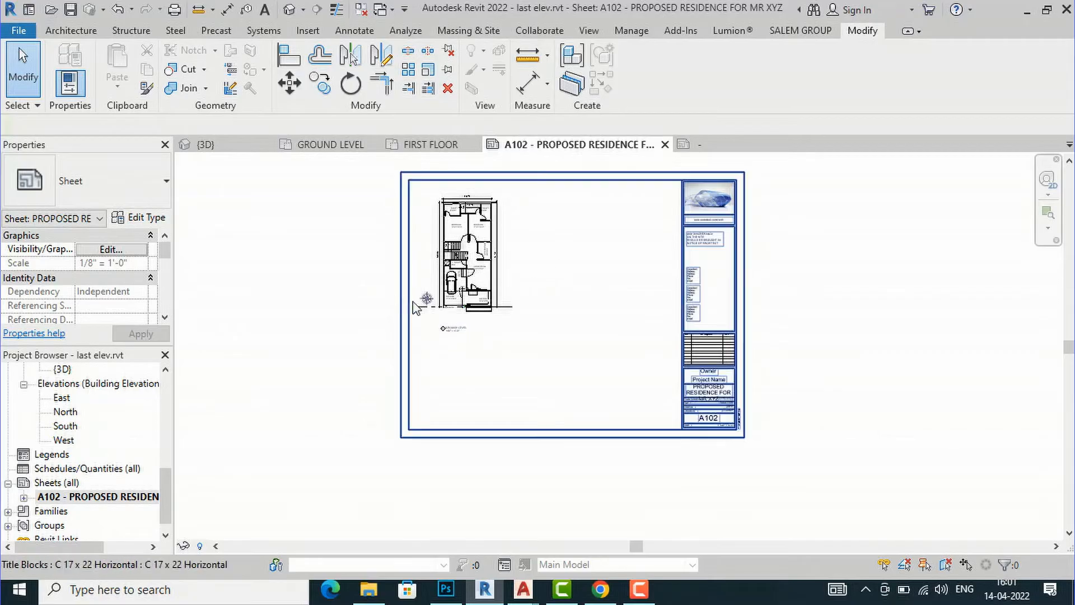
Step: Try a view scale of 3/16" = 1'-0" on the ground level viewport
{"action": "scroll", "coordinate": [70, 397], "scroll_direction": "up", "scroll_amount": 6}
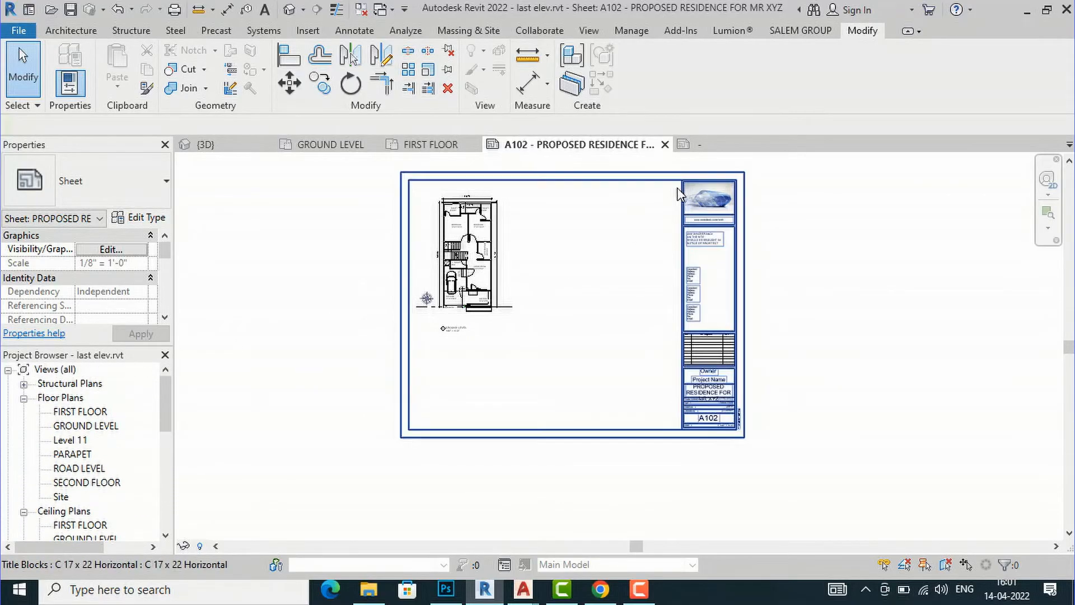
{"action": "left_click", "coordinate": [503, 235]}
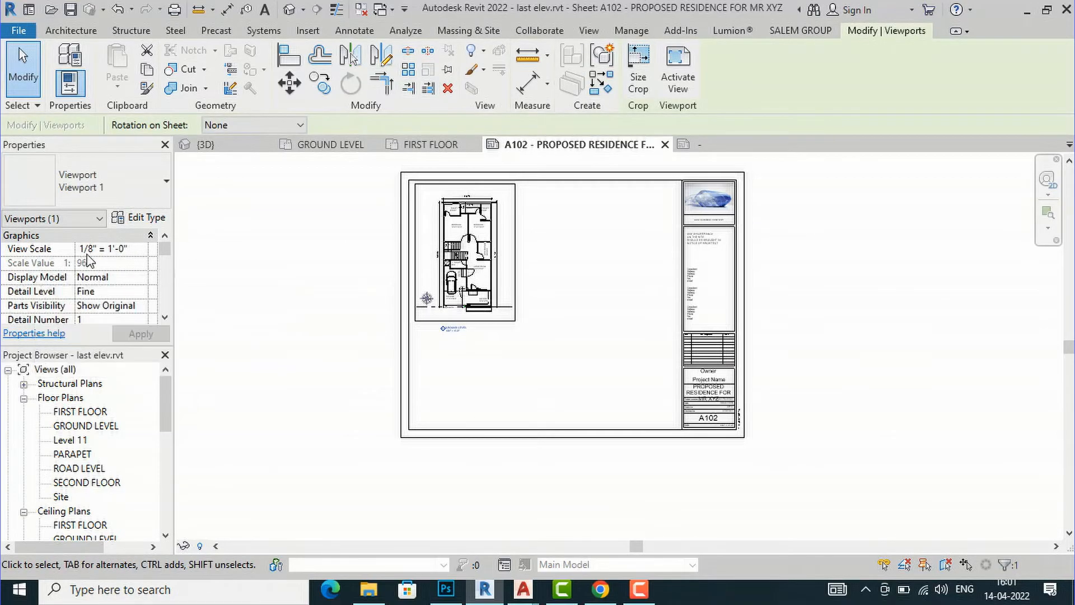
{"action": "left_click", "coordinate": [140, 250]}
{"action": "left_click", "coordinate": [141, 250]}
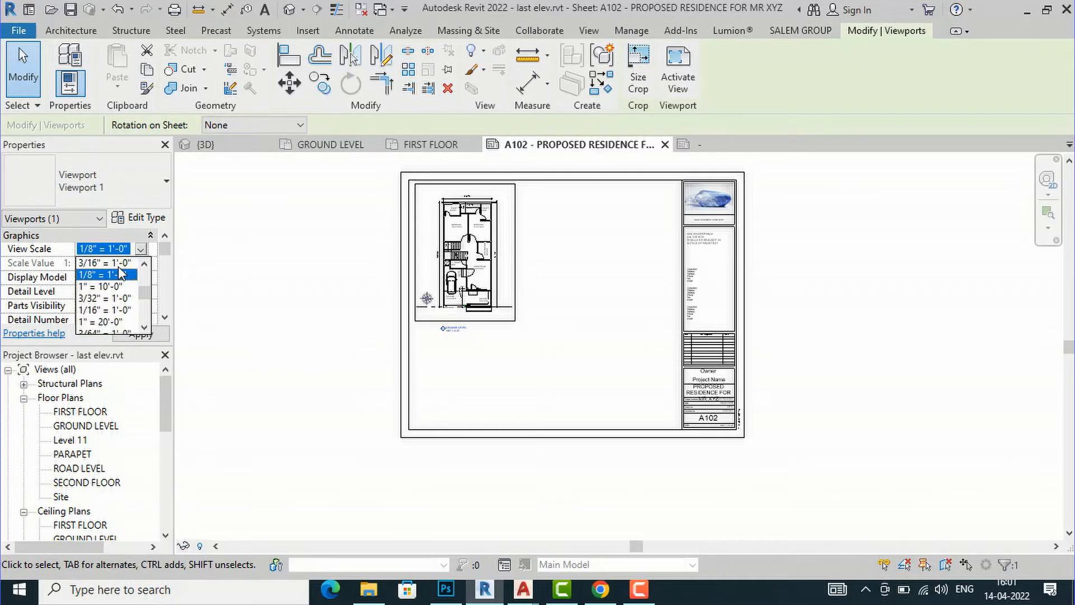
{"action": "left_click", "coordinate": [118, 263]}
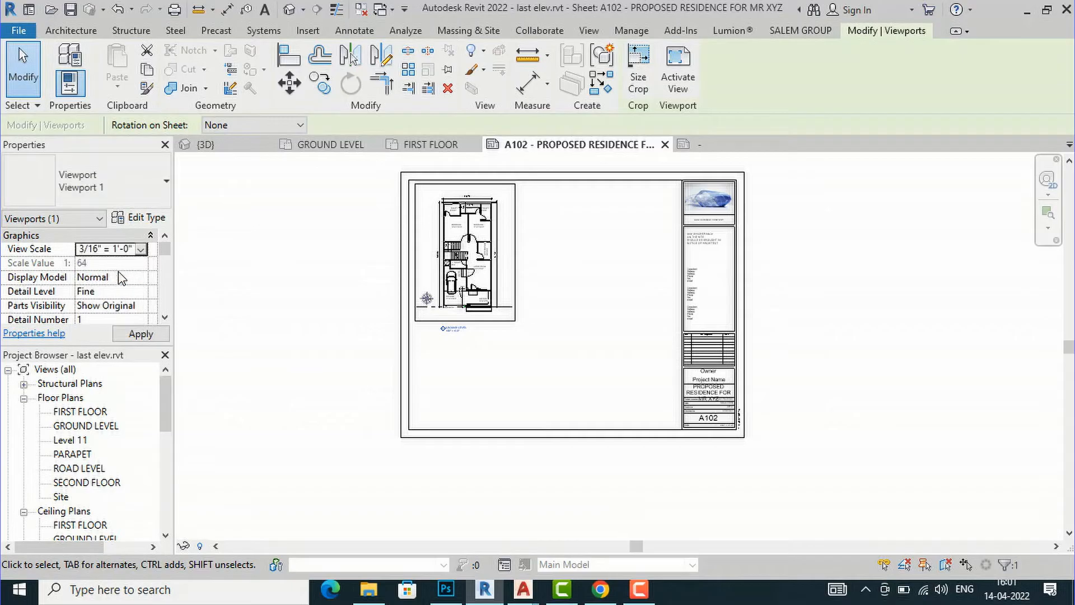
{"action": "left_click", "coordinate": [130, 334]}
{"action": "scroll", "coordinate": [369, 434], "scroll_direction": "down", "scroll_amount": 2}
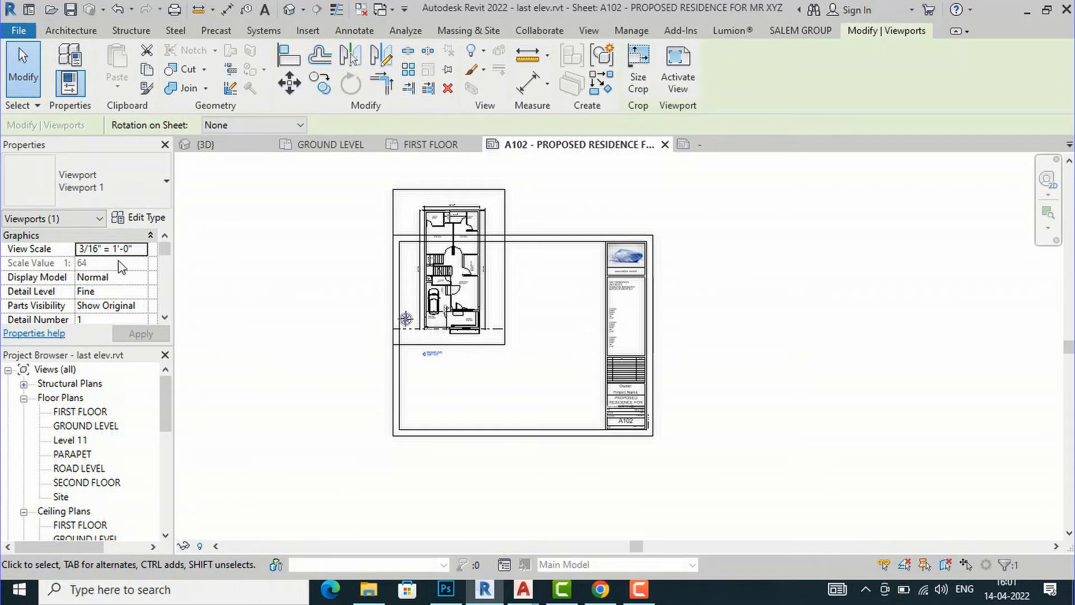
Step: Try a view scale of 1/4" = 1'-0" on the ground level viewport
{"action": "left_click", "coordinate": [143, 249]}
{"action": "scroll", "coordinate": [116, 310], "scroll_direction": "down", "scroll_amount": 5}
{"action": "scroll", "coordinate": [114, 311], "scroll_direction": "up", "scroll_amount": 5}
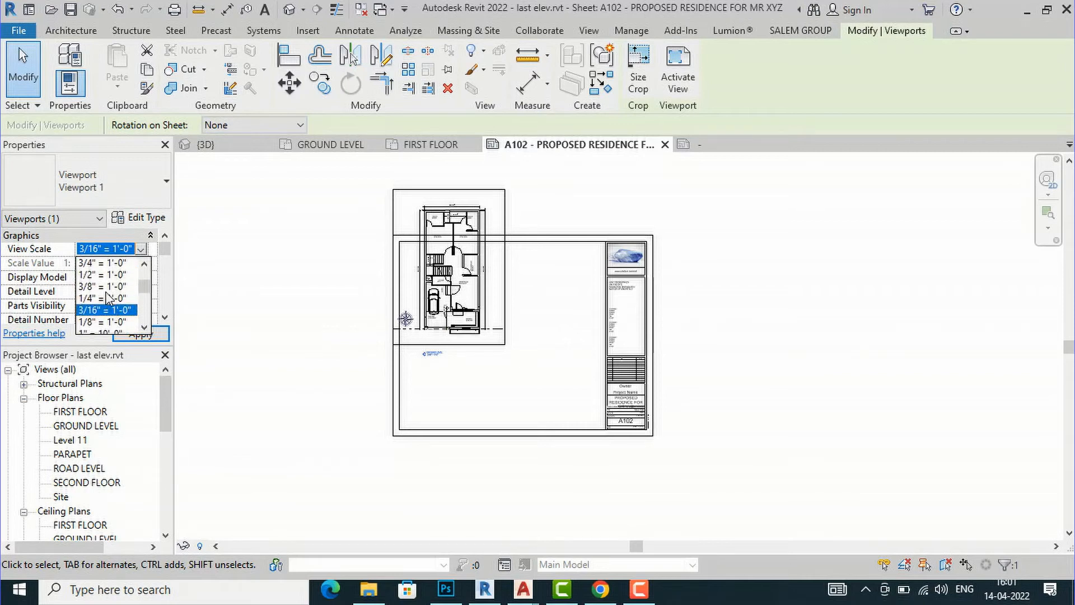
{"action": "left_click", "coordinate": [97, 299]}
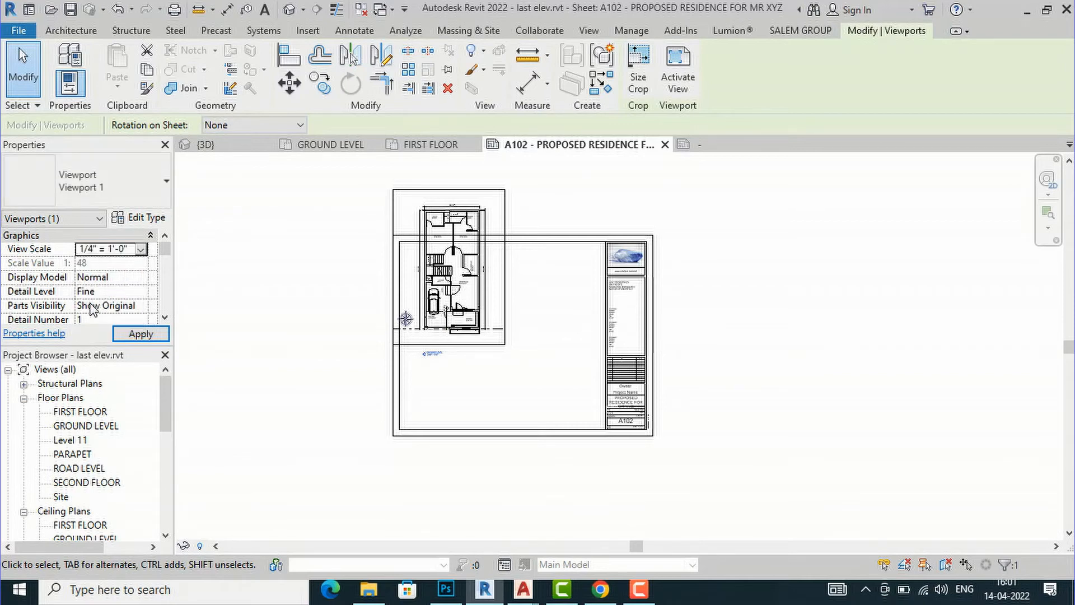
{"action": "left_click", "coordinate": [123, 336]}
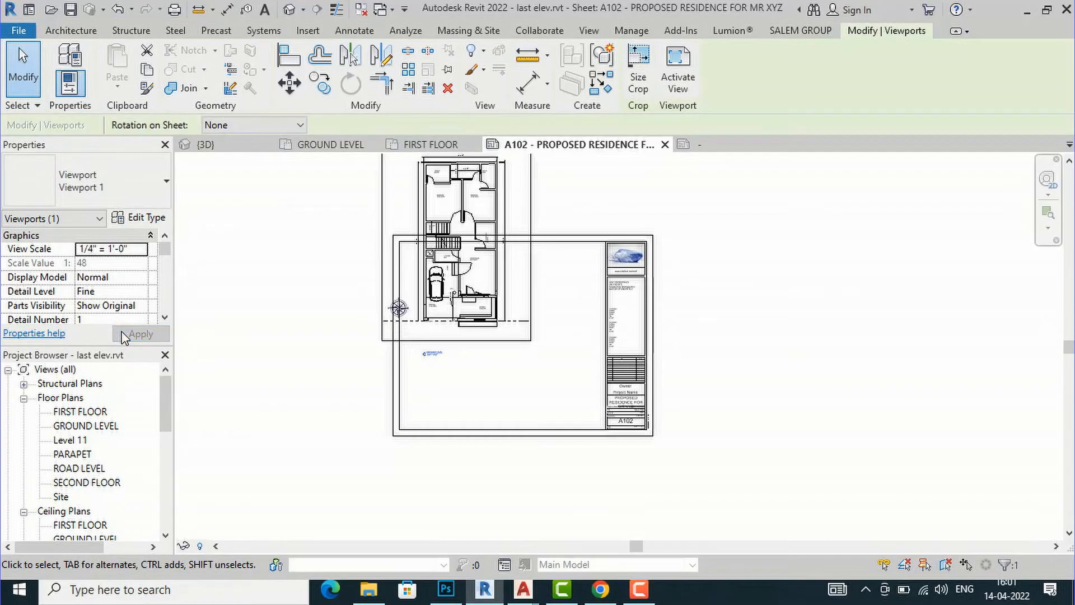
Step: Set the ground level viewport's scale back to 1/8" = 1'-0"
{"action": "left_click", "coordinate": [139, 251]}
{"action": "left_click", "coordinate": [140, 249]}
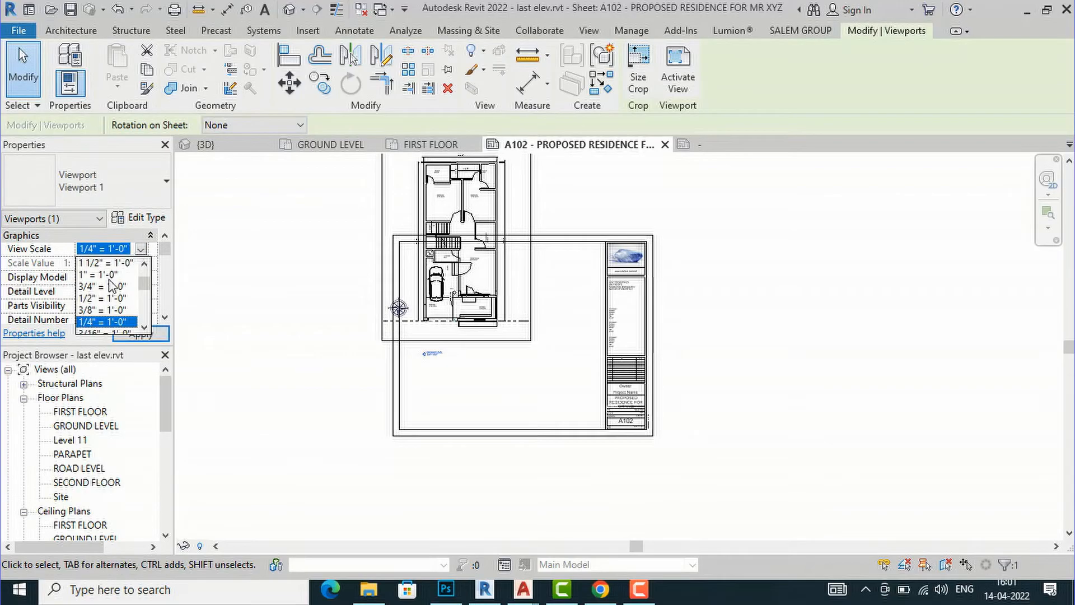
{"action": "scroll", "coordinate": [109, 287], "scroll_direction": "up", "scroll_amount": 1}
{"action": "scroll", "coordinate": [109, 287], "scroll_direction": "down", "scroll_amount": 2}
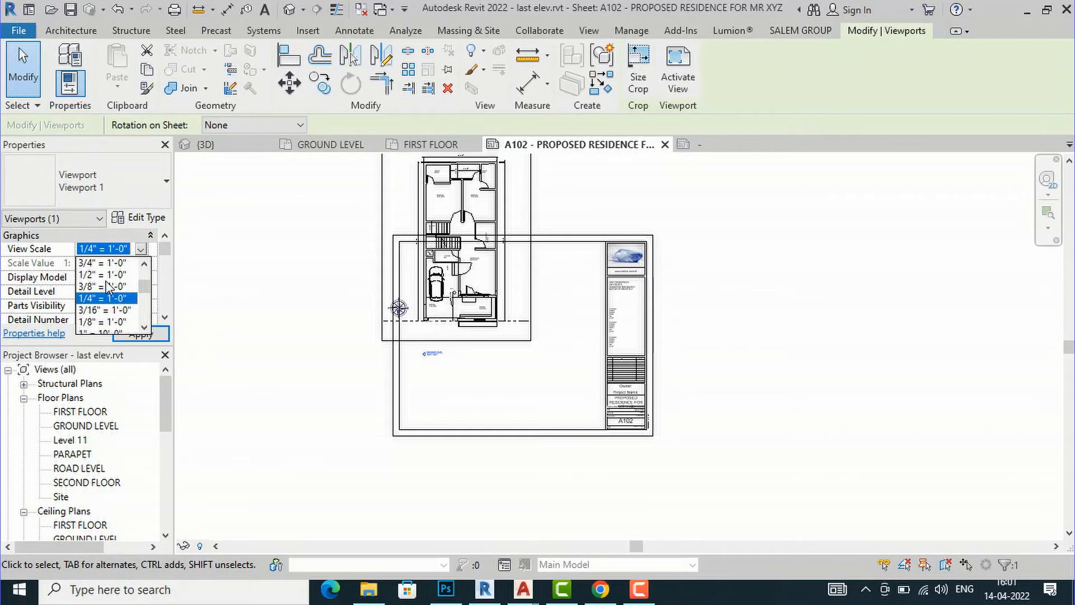
{"action": "left_click", "coordinate": [107, 322]}
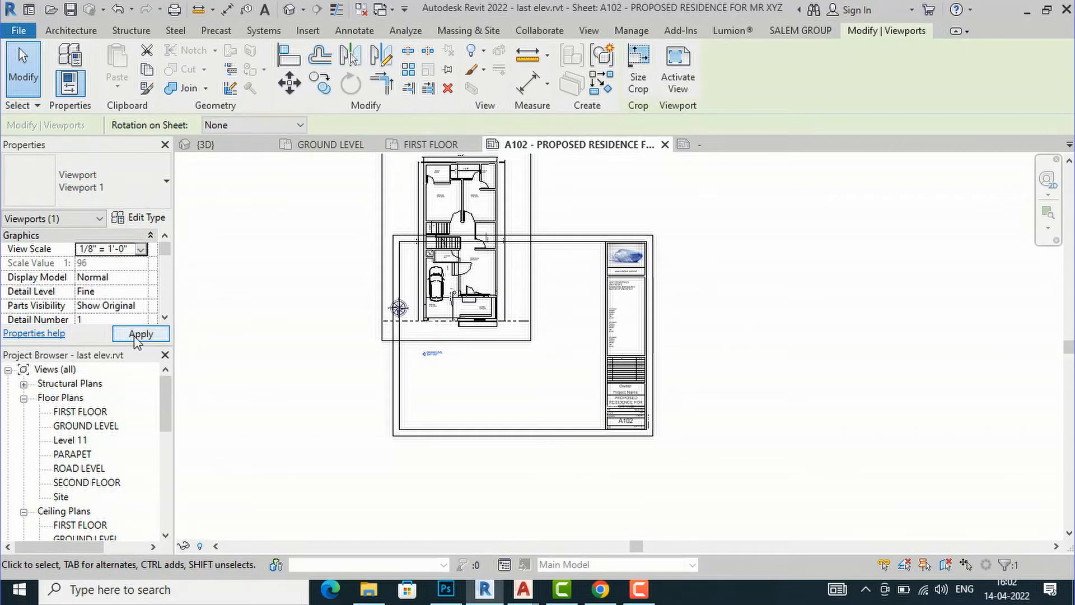
{"action": "left_click", "coordinate": [139, 334]}
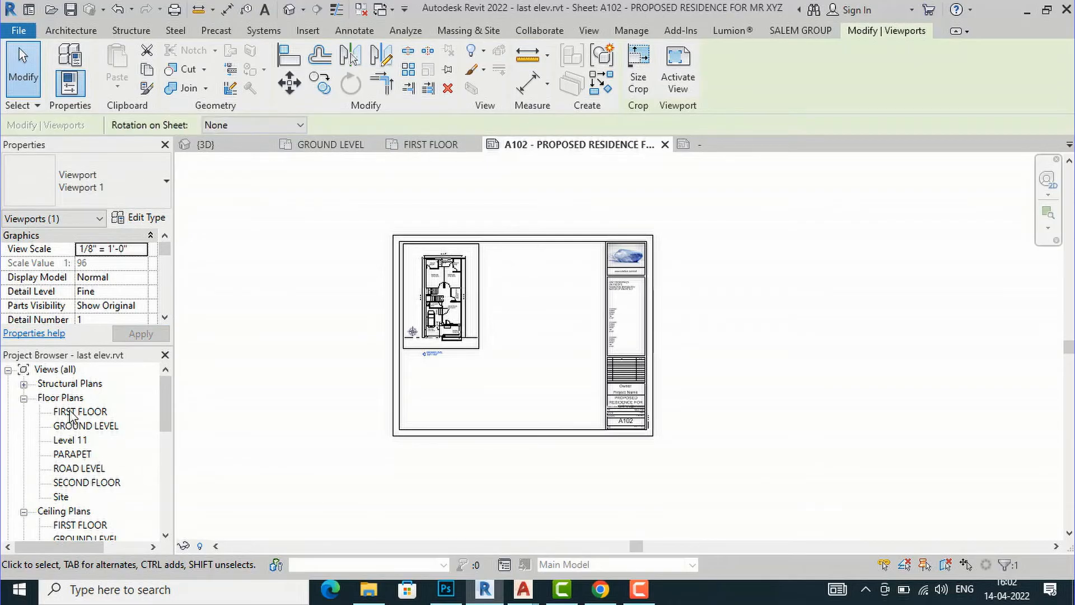
Step: Place the FIRST FLOOR floor plan view on sheet A102, to the right of the ground level plan
{"action": "left_click_drag", "start_coordinate": [73, 413], "coordinate": [141, 421]}
{"action": "left_click_drag", "start_coordinate": [526, 324], "coordinate": [518, 320]}
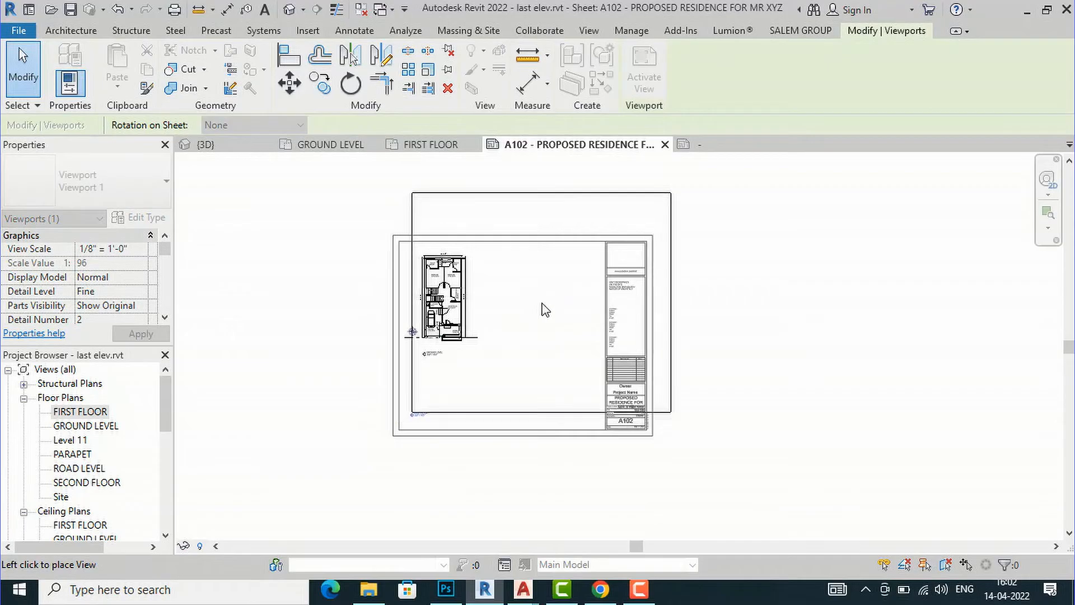
{"action": "left_click", "coordinate": [546, 309]}
Step: Shift the first floor viewport upward so its plan lines up beside the ground level plan
{"action": "left_click_drag", "start_coordinate": [521, 324], "coordinate": [518, 287]}
{"action": "scroll", "coordinate": [516, 302], "scroll_direction": "up", "scroll_amount": 3}
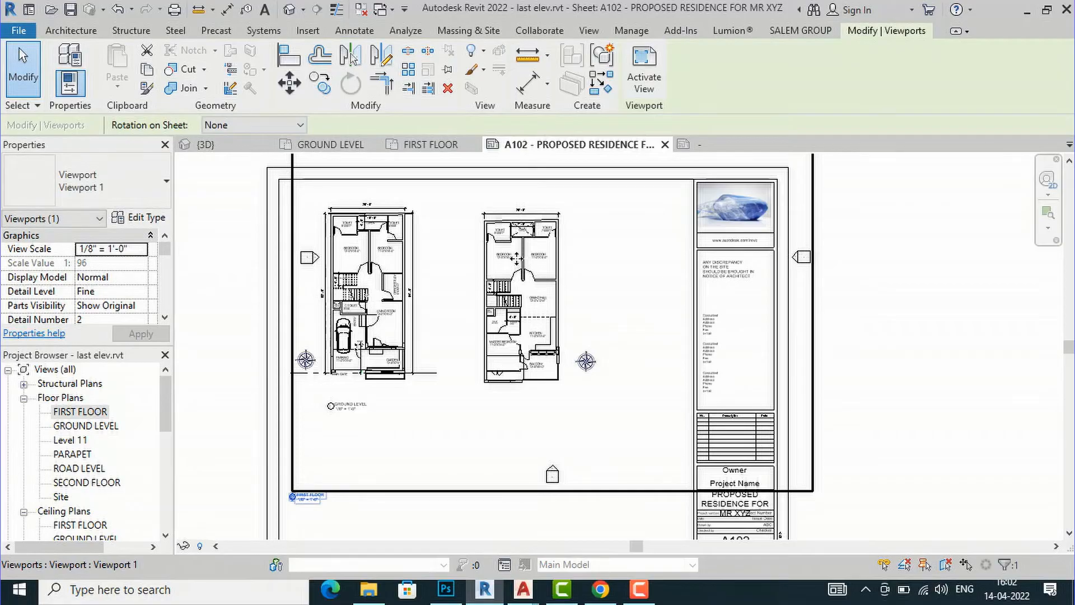
{"action": "scroll", "coordinate": [520, 247], "scroll_direction": "up", "scroll_amount": 2}
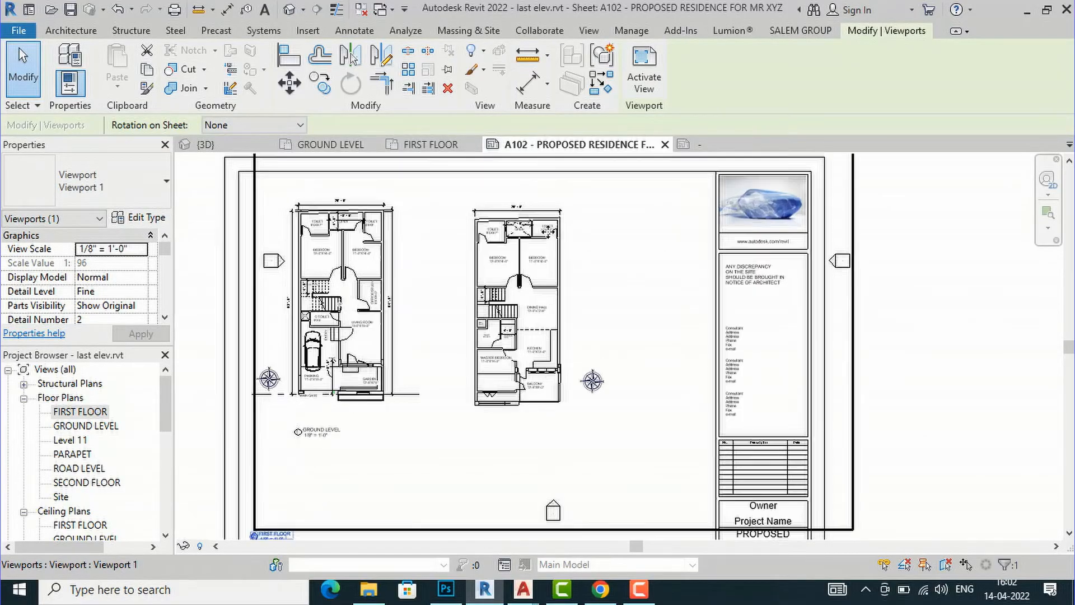
{"action": "mouse_move", "coordinate": [517, 286]}
{"action": "left_mouse_down"}
{"action": "mouse_move", "coordinate": [526, 268]}
{"action": "mouse_move", "coordinate": [521, 286]}
{"action": "left_mouse_up"}
{"action": "scroll", "coordinate": [412, 288], "scroll_direction": "down", "scroll_amount": 3}
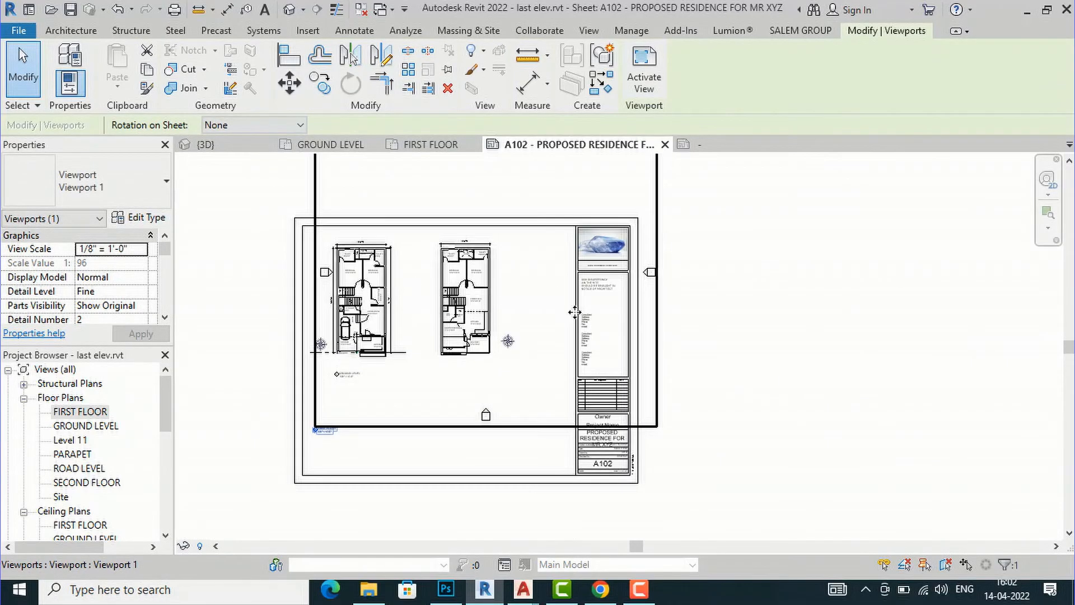
{"action": "left_click", "coordinate": [835, 355]}
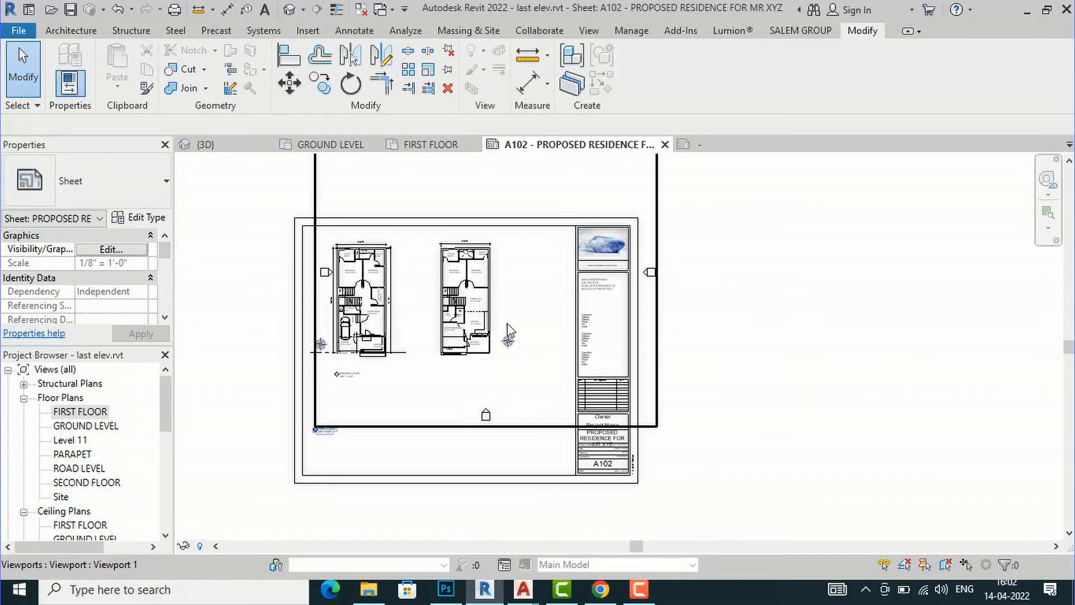
{"action": "scroll", "coordinate": [389, 489], "scroll_direction": "down", "scroll_amount": 1}
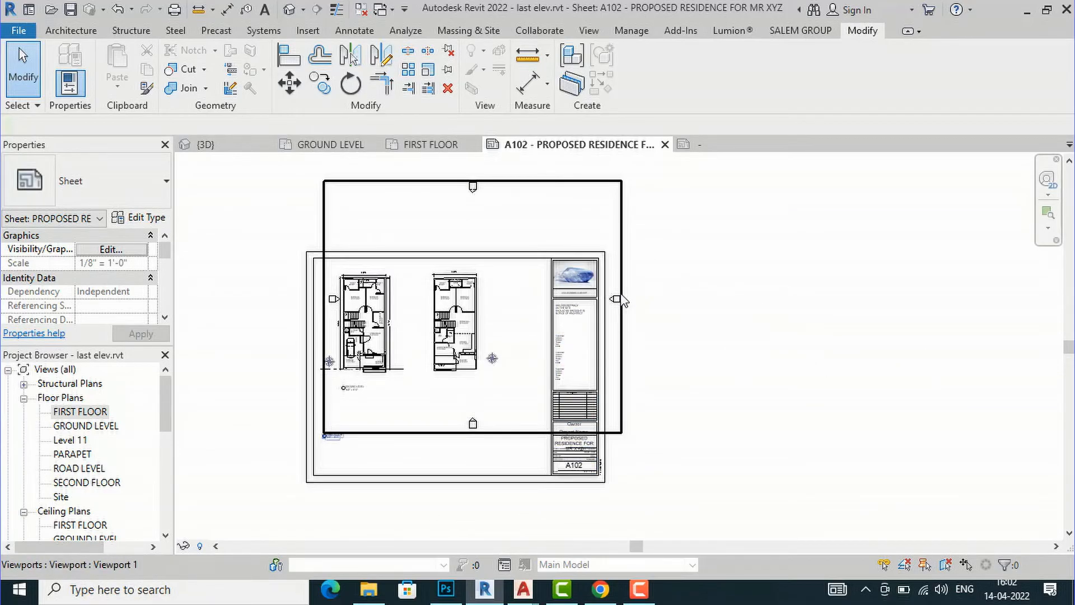
Step: Open the FIRST FLOOR floor plan and show its crop region
{"action": "double_click", "coordinate": [86, 413]}
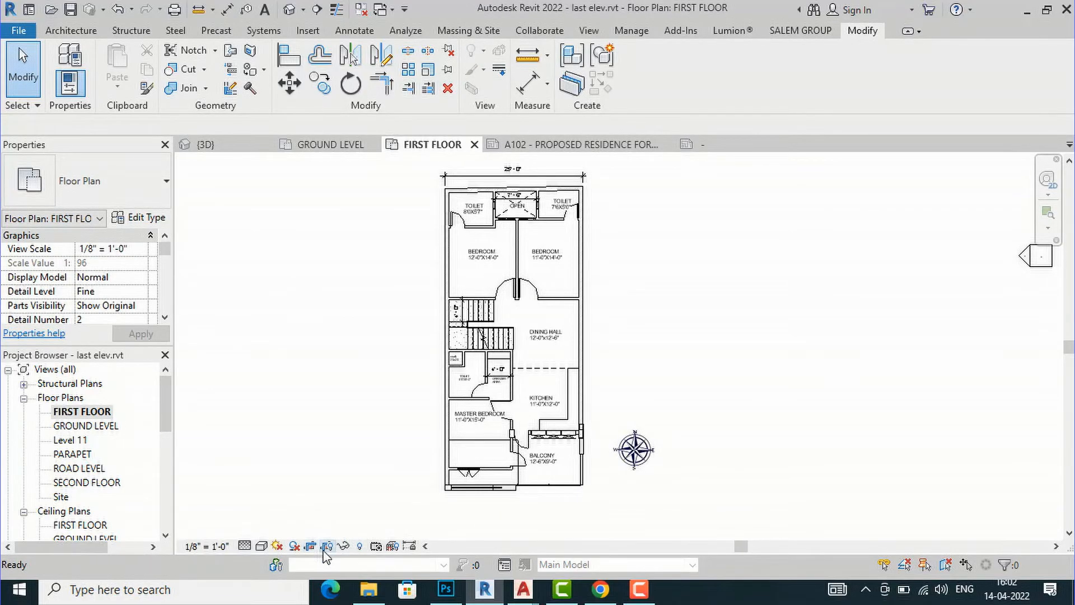
{"action": "left_click", "coordinate": [325, 546]}
{"action": "scroll", "coordinate": [411, 353], "scroll_direction": "down", "scroll_amount": 5}
{"action": "scroll", "coordinate": [476, 364], "scroll_direction": "down", "scroll_amount": 2}
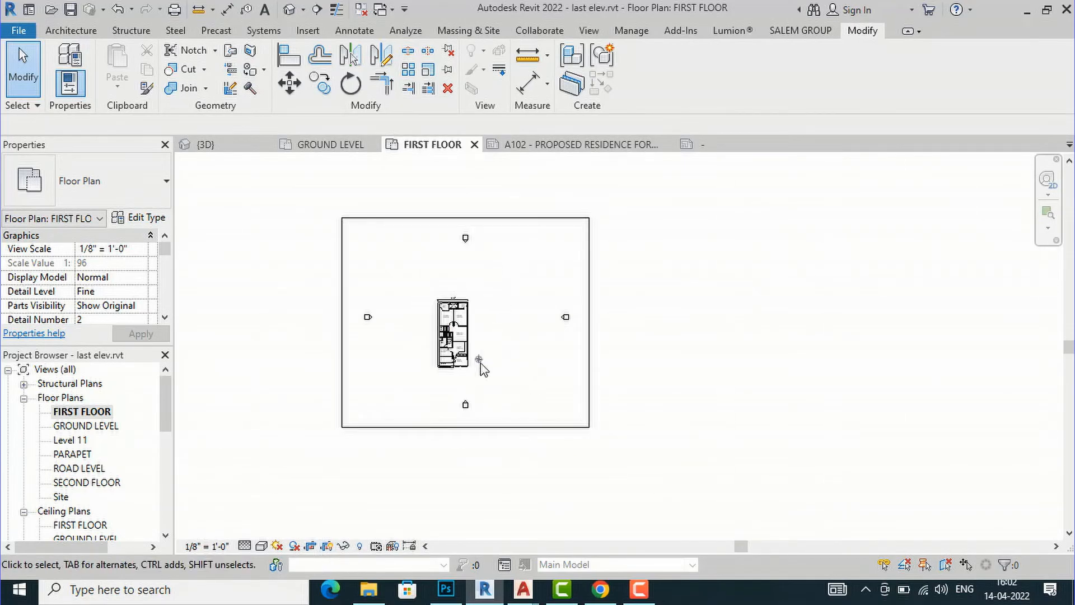
Step: Tighten the first floor plan's crop region around the building on all four sides and hide the crop region
{"action": "left_click", "coordinate": [501, 428]}
{"action": "left_click_drag", "start_coordinate": [465, 427], "coordinate": [463, 373]}
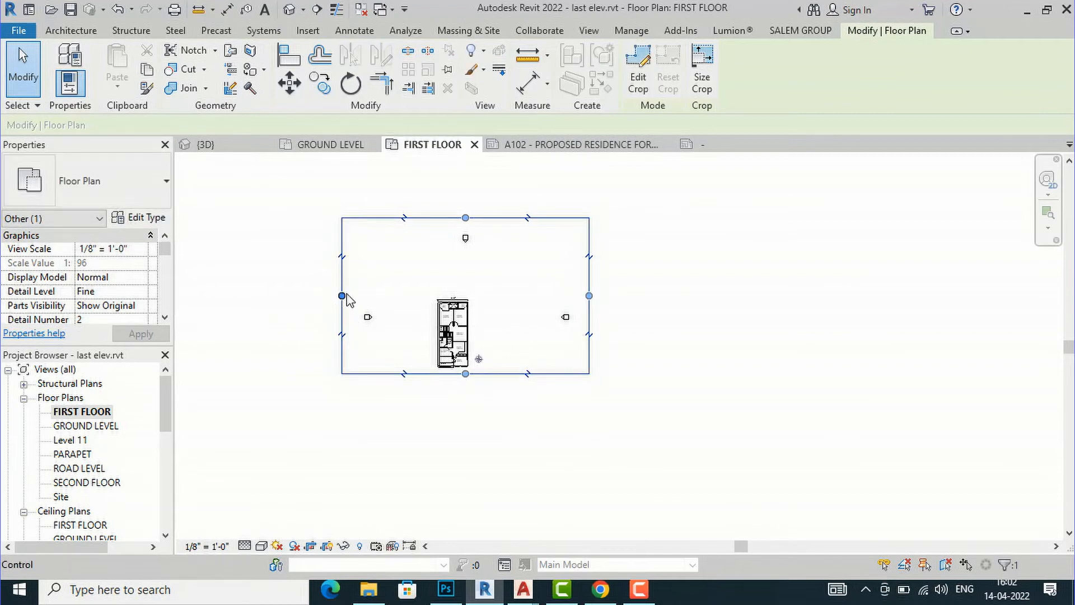
{"action": "left_click_drag", "start_coordinate": [342, 299], "coordinate": [424, 304]}
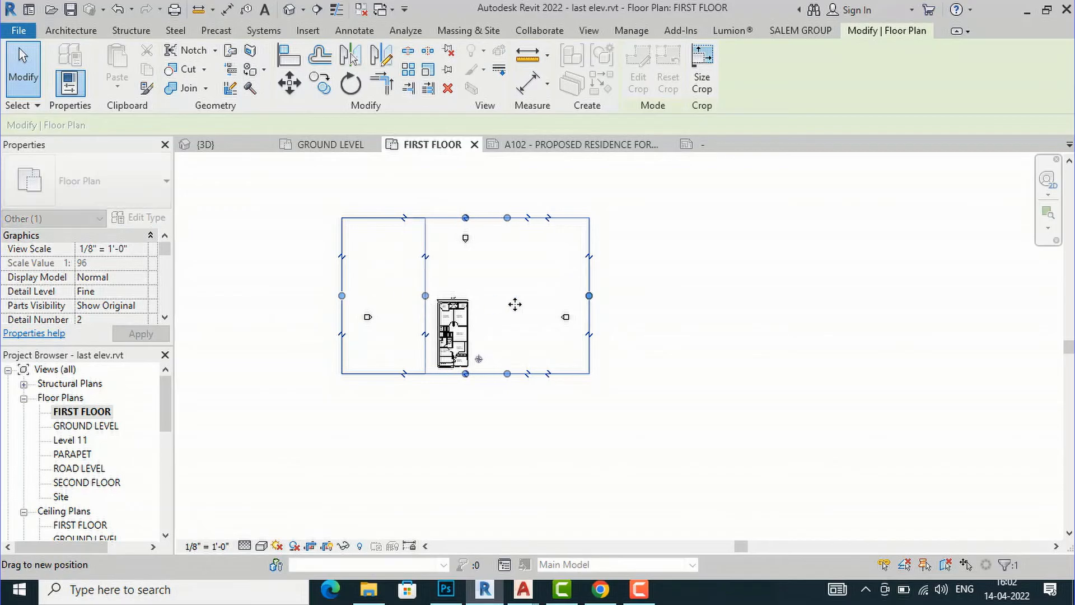
{"action": "left_click_drag", "start_coordinate": [514, 304], "coordinate": [520, 305]}
{"action": "left_click_drag", "start_coordinate": [589, 296], "coordinate": [455, 293]}
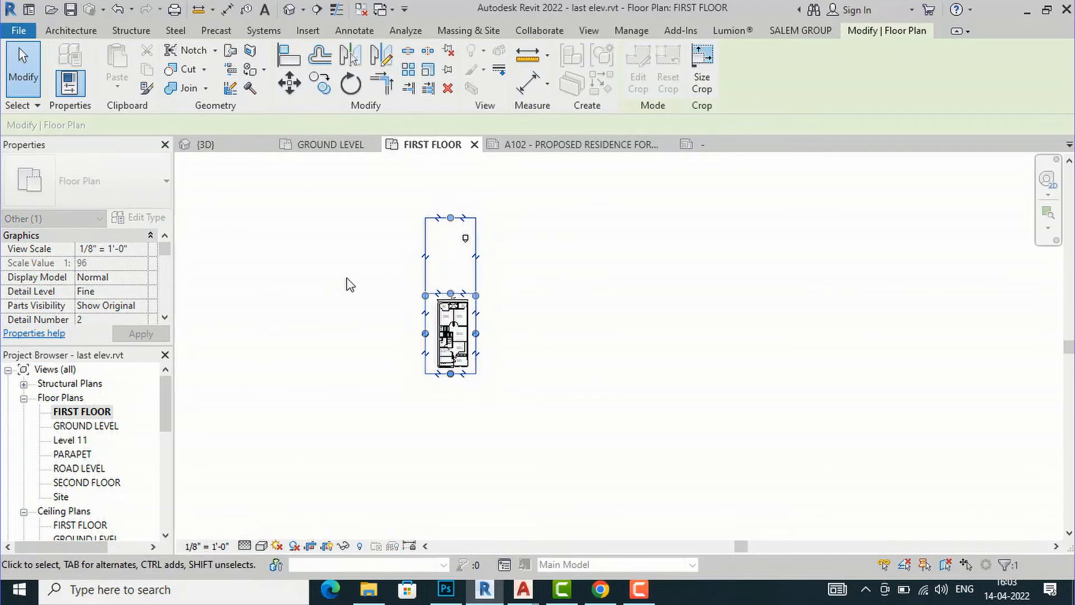
{"action": "left_click", "coordinate": [345, 285]}
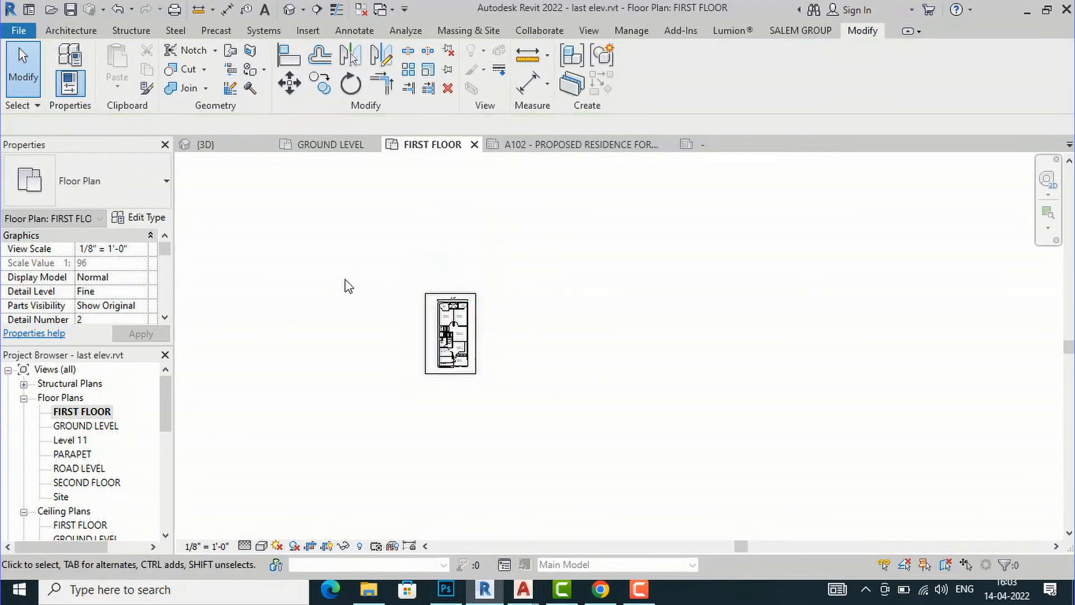
{"action": "left_click", "coordinate": [327, 546]}
Step: Return to sheet A102 and move the FIRST FLOOR view title beneath its plan, level with the ground level title
{"action": "scroll", "coordinate": [137, 469], "scroll_direction": "down", "scroll_amount": 2}
{"action": "scroll", "coordinate": [137, 469], "scroll_direction": "down", "scroll_amount": 7}
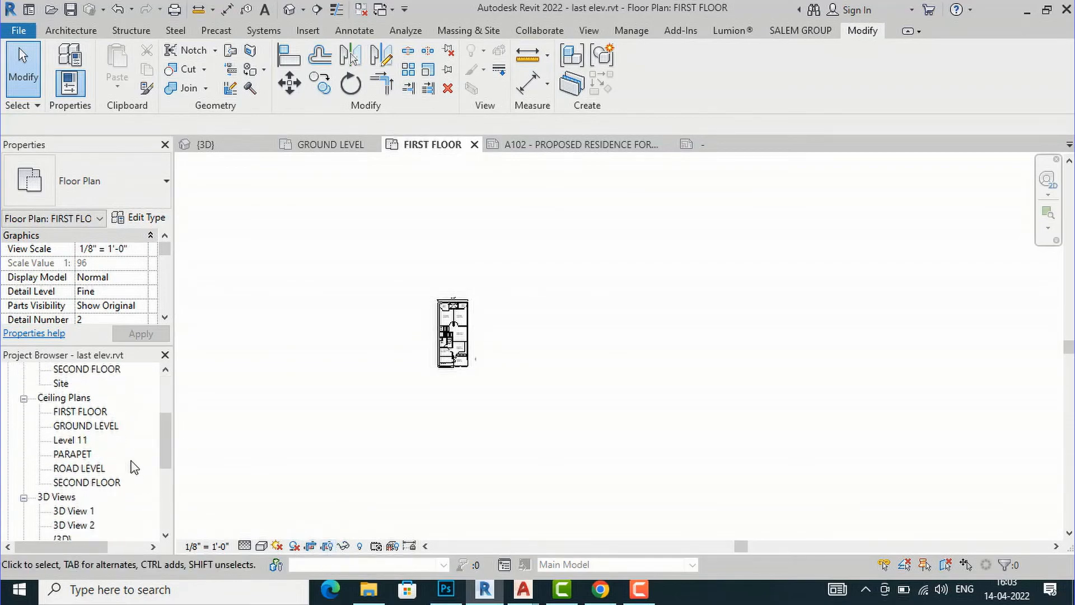
{"action": "scroll", "coordinate": [120, 469], "scroll_direction": "down", "scroll_amount": 1}
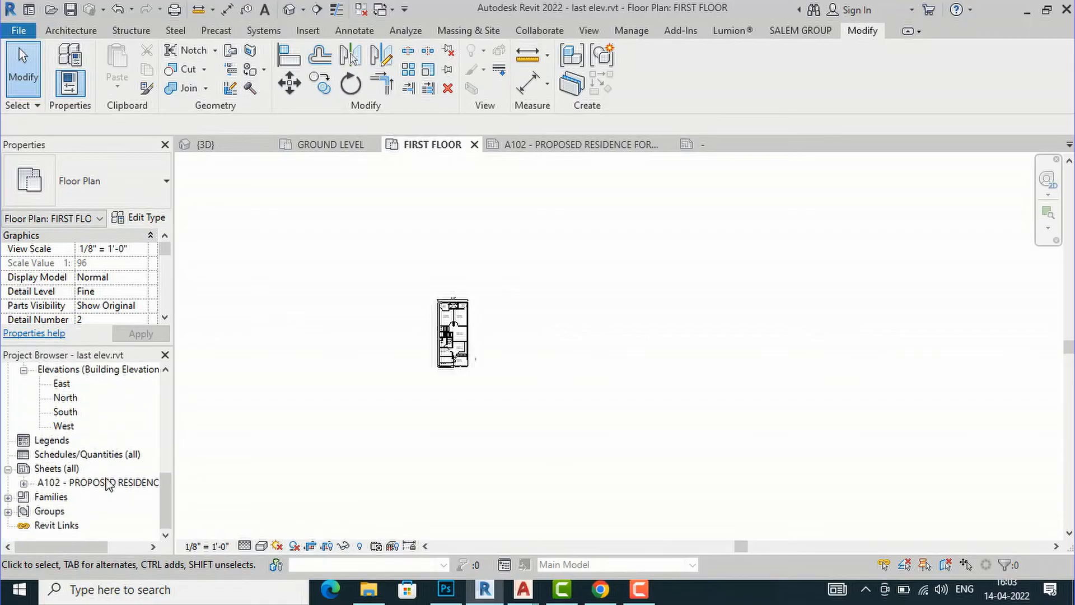
{"action": "double_click", "coordinate": [108, 483]}
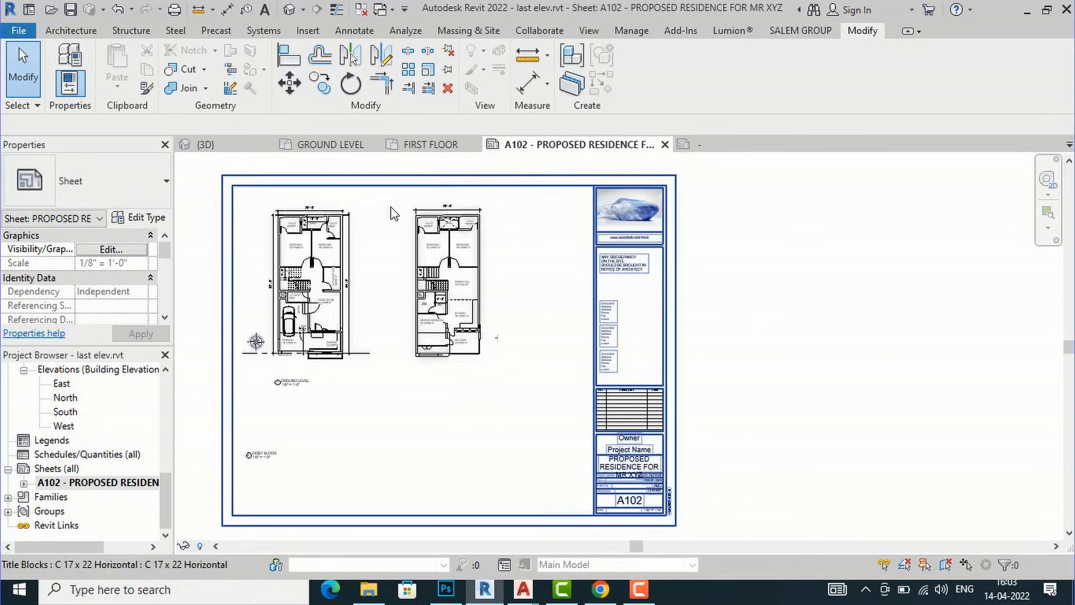
{"action": "left_click", "coordinate": [258, 455]}
{"action": "scroll", "coordinate": [261, 455], "scroll_direction": "up", "scroll_amount": 3}
{"action": "left_click_drag", "start_coordinate": [260, 456], "coordinate": [557, 330]}
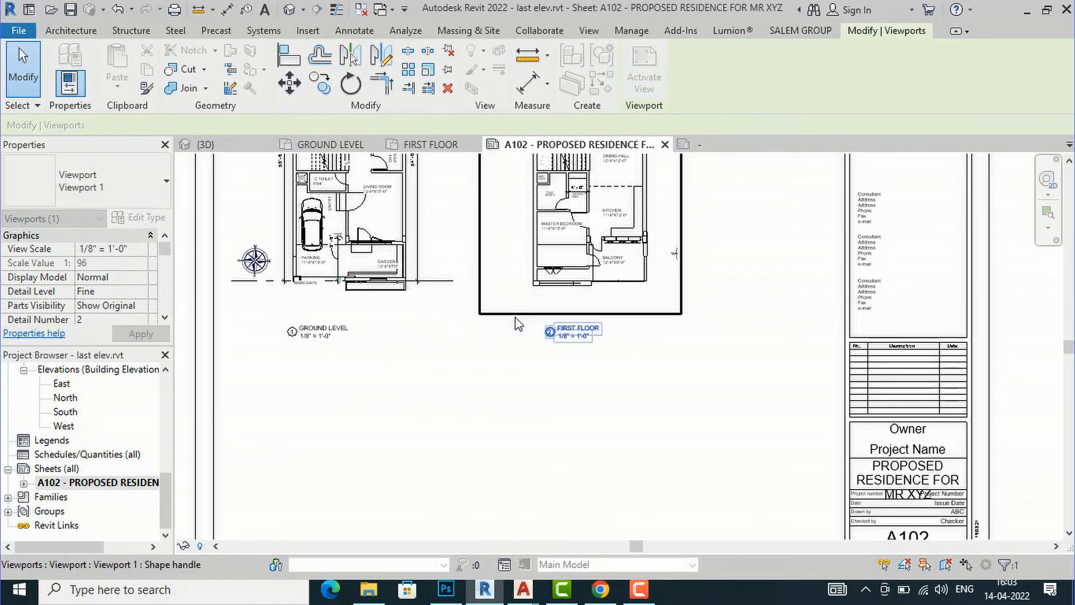
{"action": "scroll", "coordinate": [462, 327], "scroll_direction": "down", "scroll_amount": 4}
{"action": "left_click", "coordinate": [759, 314]}
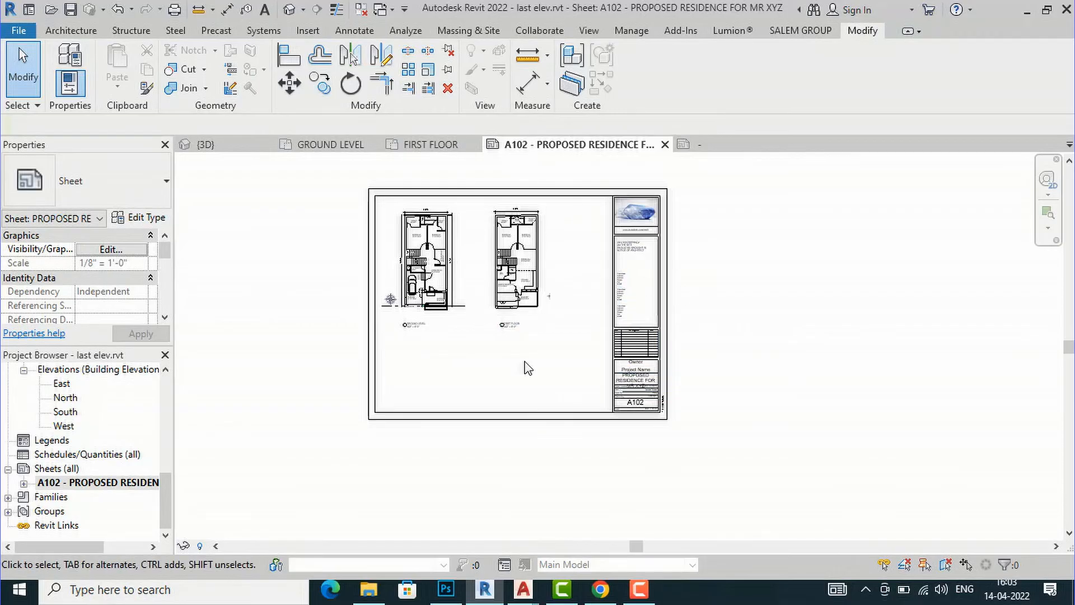
Step: Place the {3D} view on sheet A102, below the two floor plans
{"action": "scroll", "coordinate": [67, 462], "scroll_direction": "up", "scroll_amount": 10}
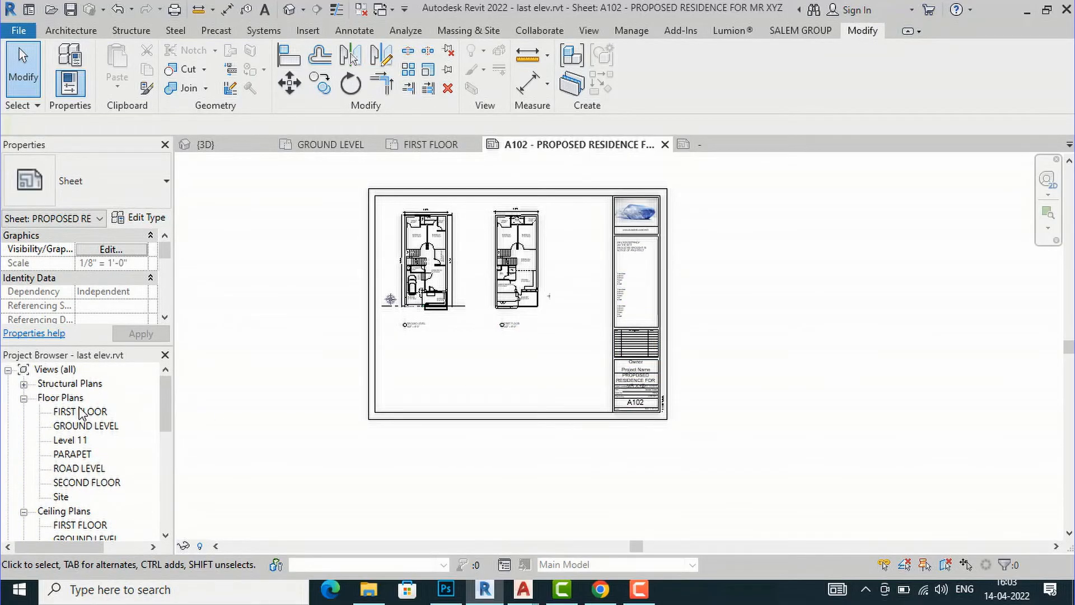
{"action": "scroll", "coordinate": [107, 424], "scroll_direction": "down", "scroll_amount": 5}
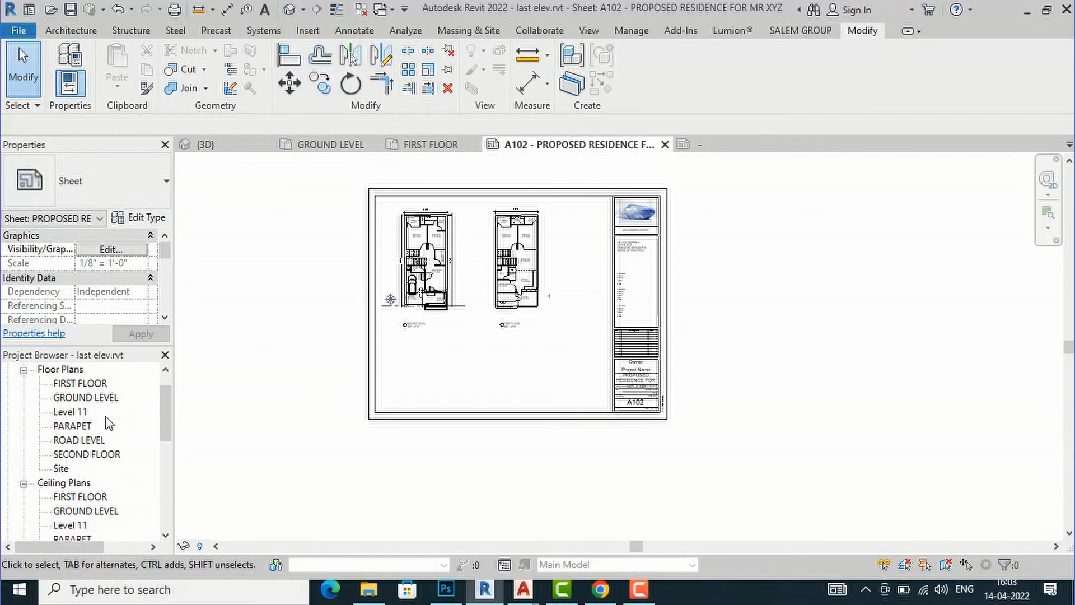
{"action": "scroll", "coordinate": [104, 469], "scroll_direction": "down", "scroll_amount": 3}
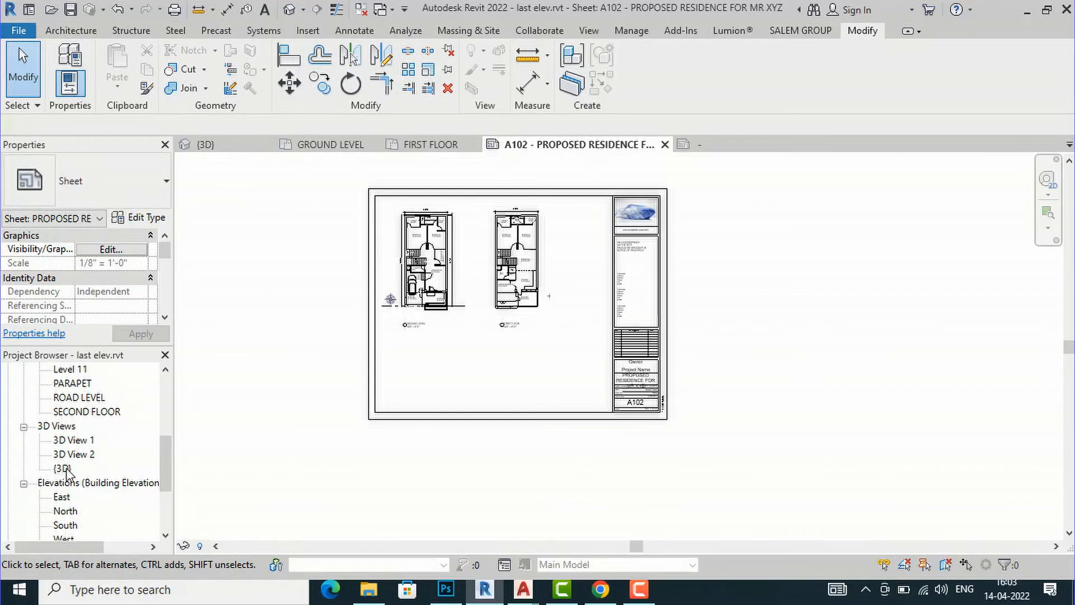
{"action": "left_click_drag", "start_coordinate": [65, 470], "coordinate": [80, 477]}
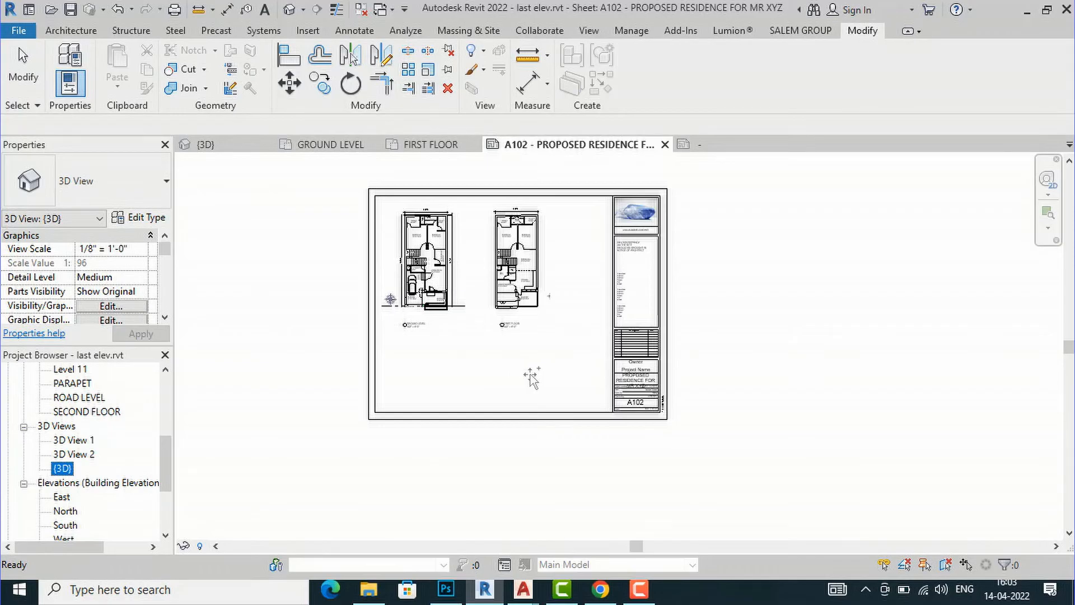
{"action": "left_click_drag", "start_coordinate": [80, 477], "coordinate": [524, 365]}
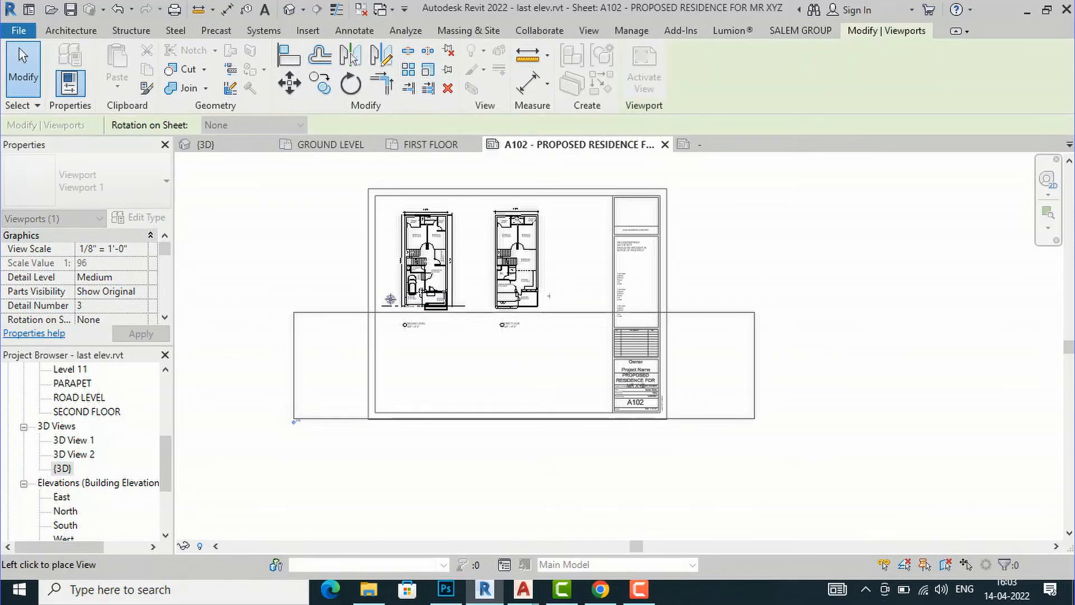
{"action": "left_click", "coordinate": [544, 370]}
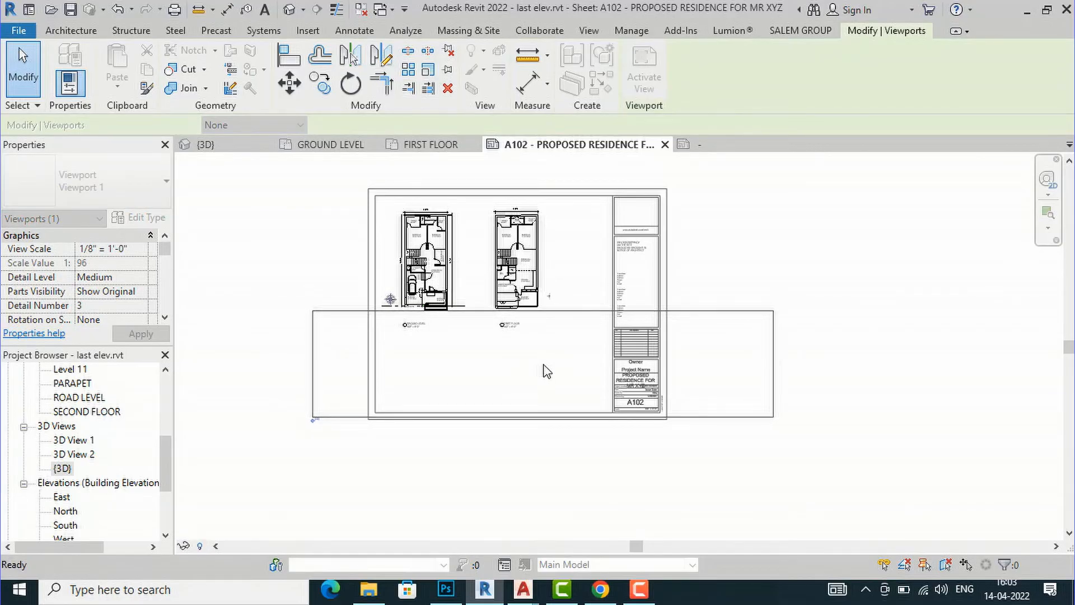
{"action": "scroll", "coordinate": [488, 393], "scroll_direction": "up", "scroll_amount": 1}
{"action": "scroll", "coordinate": [488, 394], "scroll_direction": "up", "scroll_amount": 1}
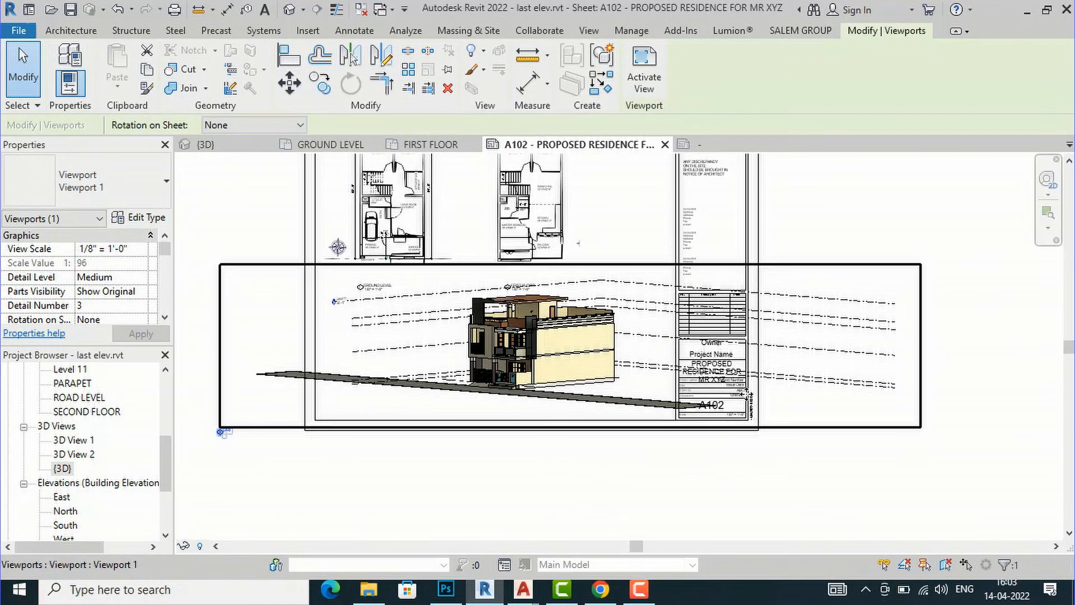
{"action": "scroll", "coordinate": [410, 453], "scroll_direction": "down", "scroll_amount": 2}
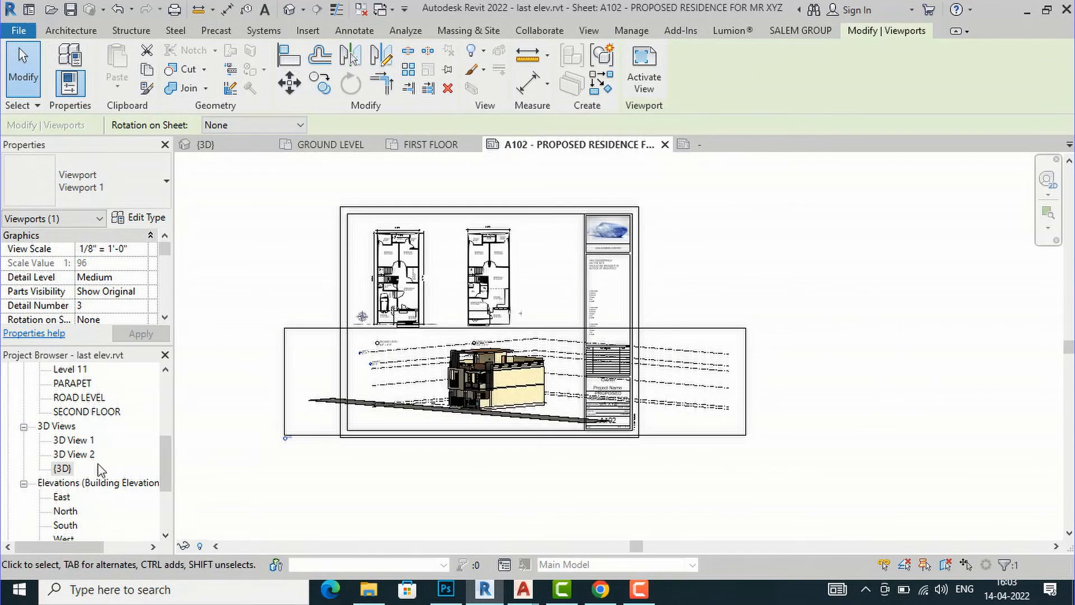
Step: Open the {3D} view and show its crop region
{"action": "scroll", "coordinate": [122, 420], "scroll_direction": "up", "scroll_amount": 5}
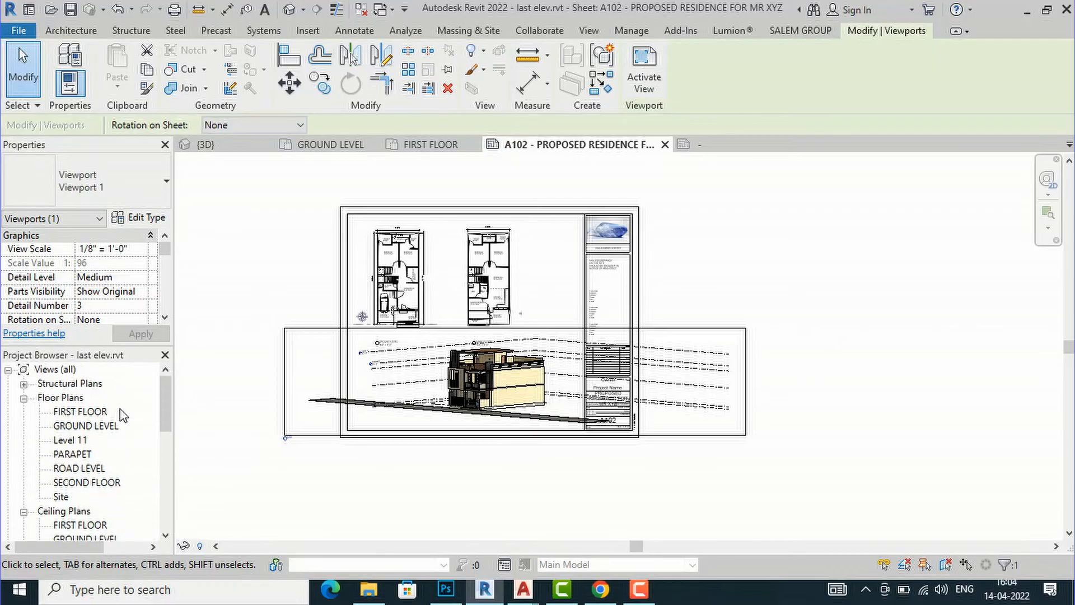
{"action": "scroll", "coordinate": [98, 479], "scroll_direction": "down", "scroll_amount": 4}
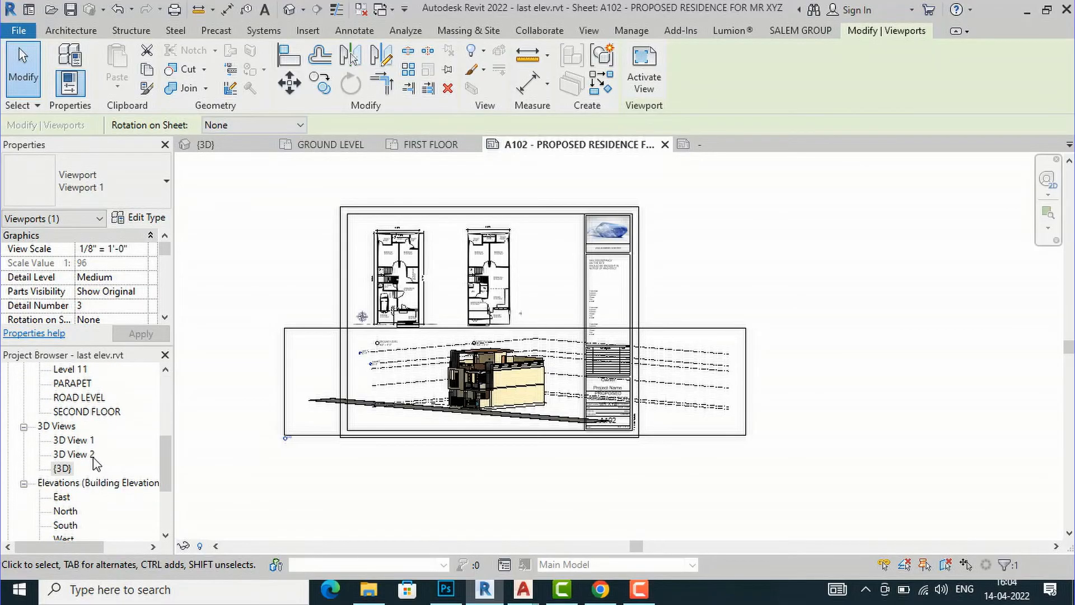
{"action": "double_click", "coordinate": [62, 468]}
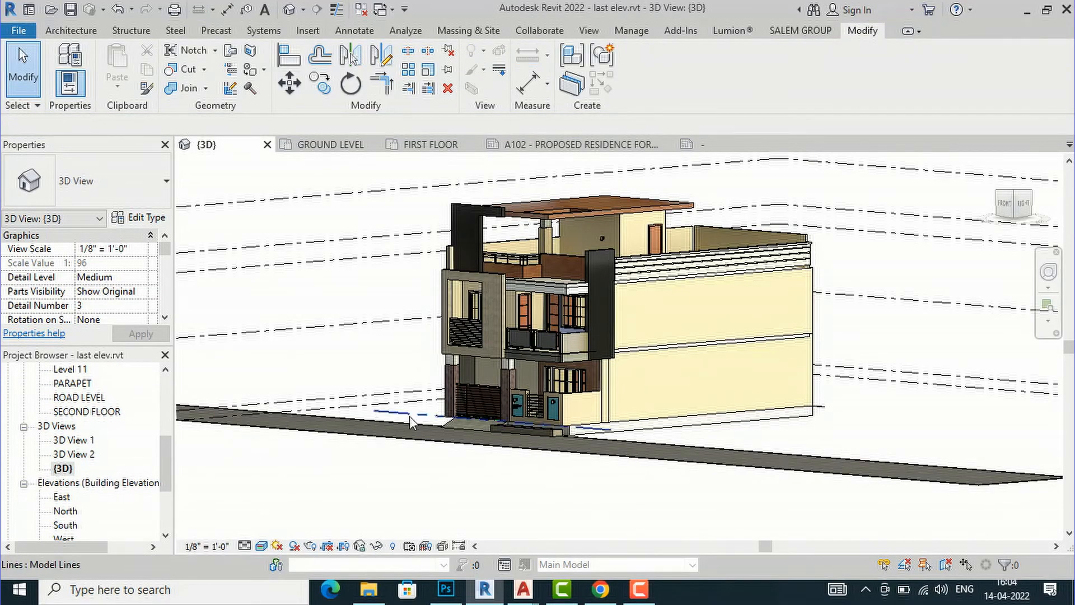
{"action": "scroll", "coordinate": [426, 403], "scroll_direction": "down", "scroll_amount": 3}
{"action": "scroll", "coordinate": [448, 391], "scroll_direction": "down", "scroll_amount": 1}
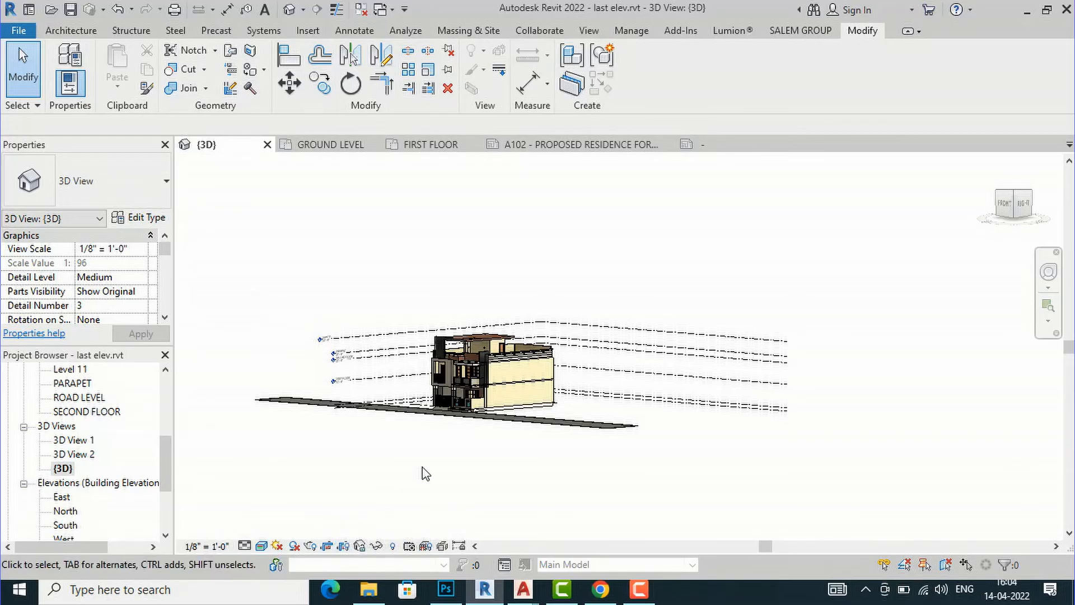
{"action": "scroll", "coordinate": [413, 437], "scroll_direction": "down", "scroll_amount": 8}
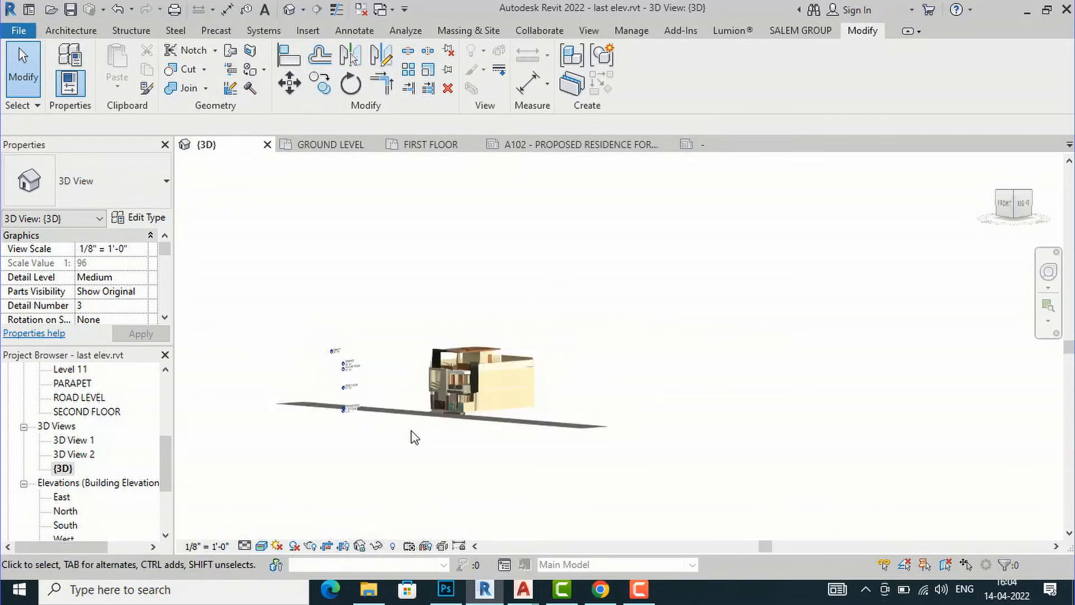
{"action": "scroll", "coordinate": [448, 414], "scroll_direction": "up", "scroll_amount": 7}
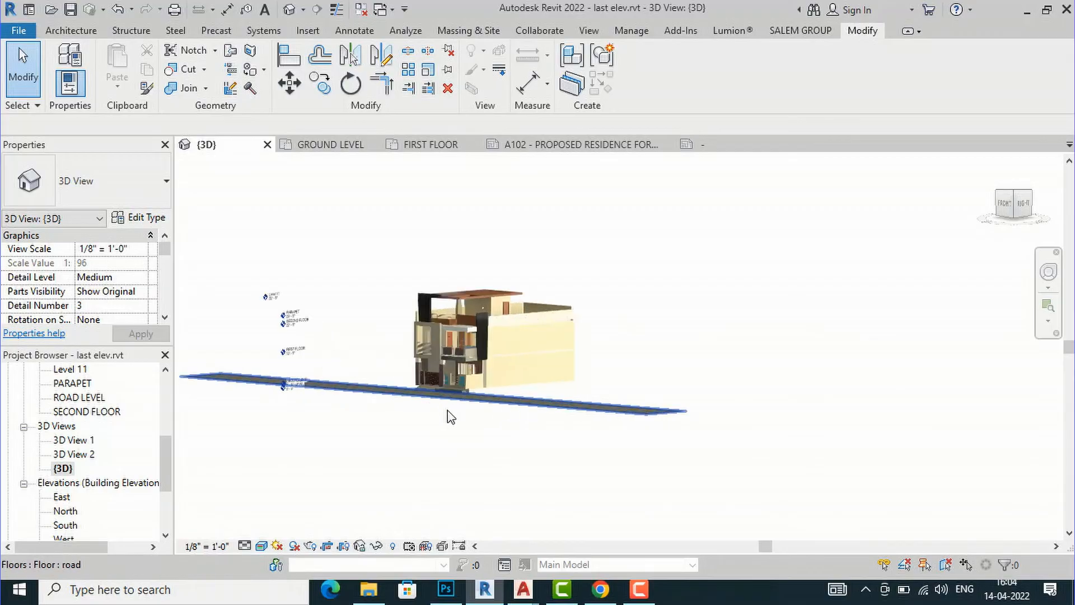
{"action": "left_click", "coordinate": [344, 545]}
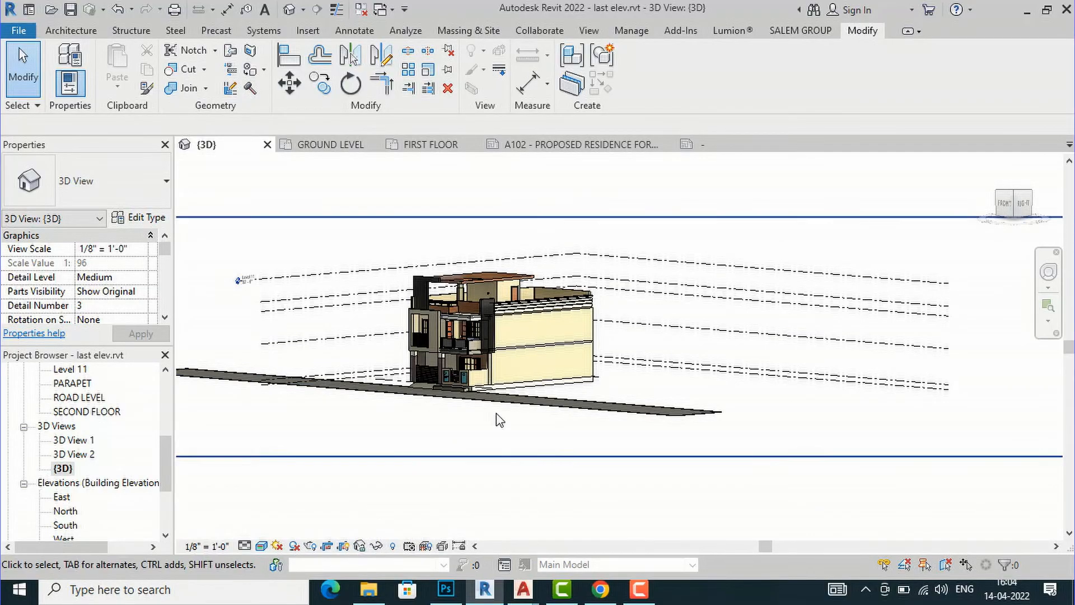
Step: Pull the 3D view's left, right and bottom crop edges in close around the house and hide the crop region
{"action": "scroll", "coordinate": [504, 391], "scroll_direction": "down", "scroll_amount": 3}
{"action": "left_click", "coordinate": [221, 332]}
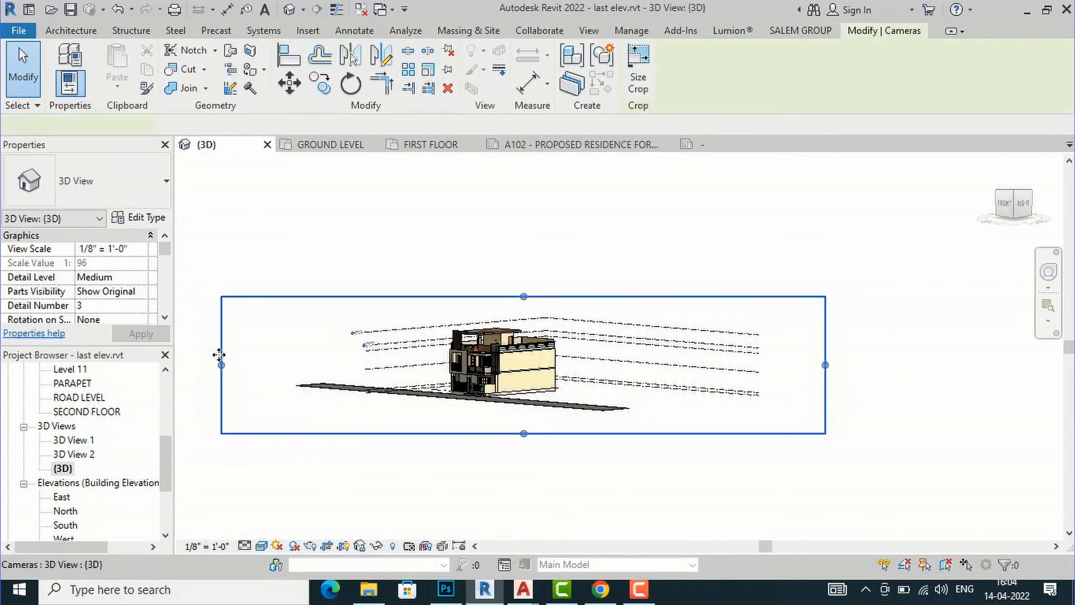
{"action": "left_click_drag", "start_coordinate": [256, 366], "coordinate": [447, 359]}
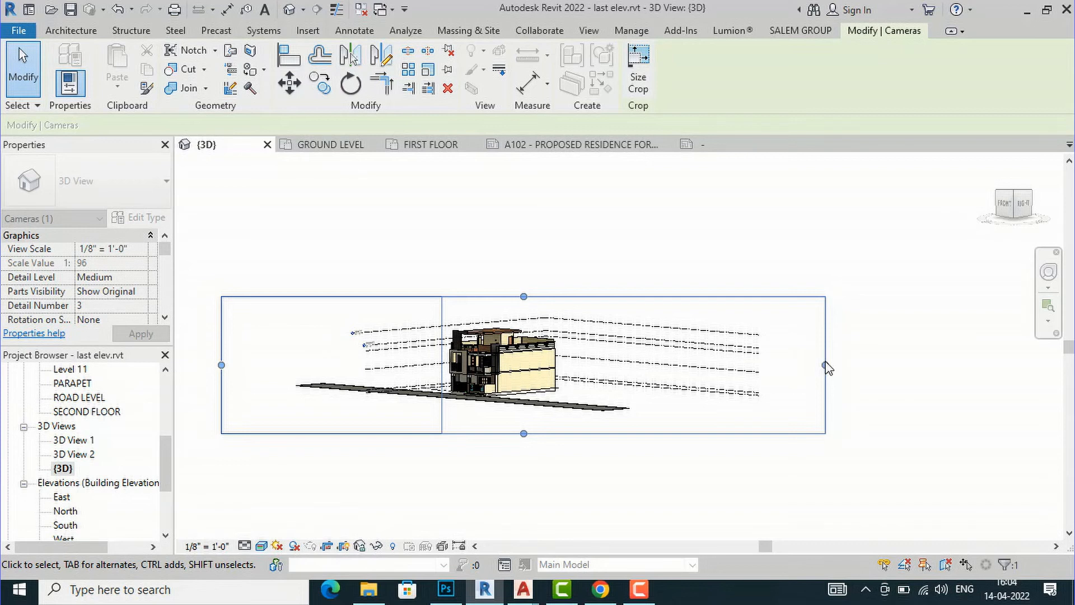
{"action": "left_click_drag", "start_coordinate": [826, 365], "coordinate": [565, 361]}
{"action": "left_click_drag", "start_coordinate": [530, 427], "coordinate": [487, 376]}
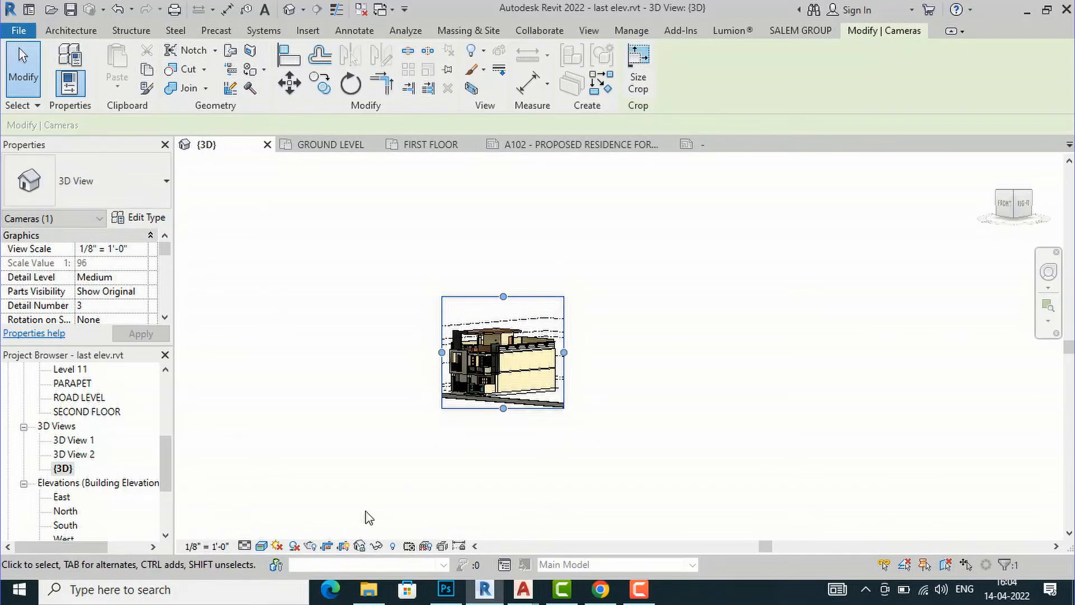
{"action": "left_click", "coordinate": [336, 548]}
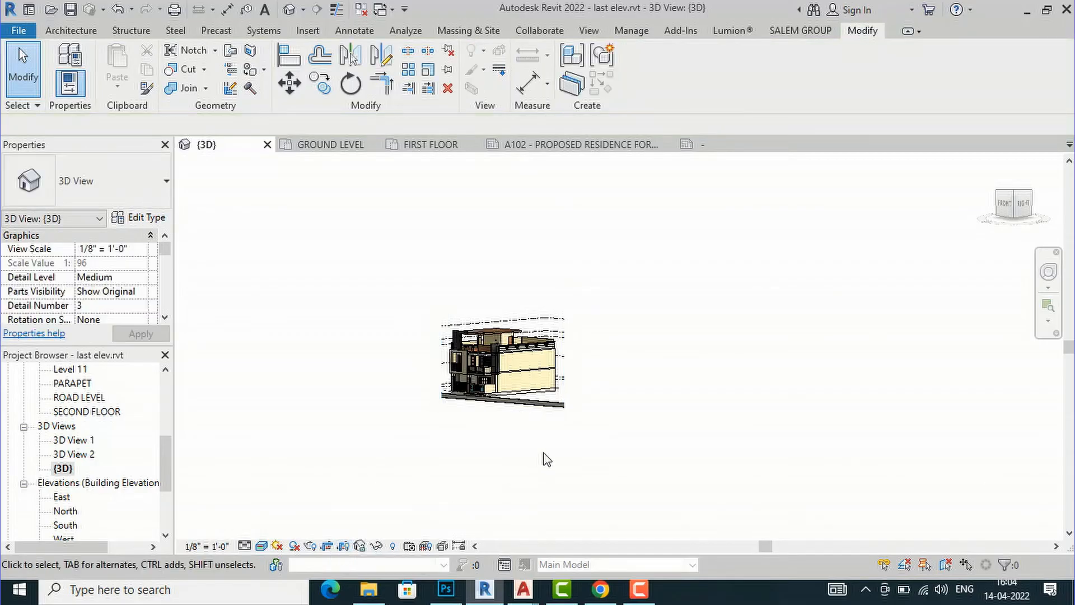
Step: Return to sheet A102 and shift the 3D viewport to the right, below the first floor plan and beside the title block
{"action": "scroll", "coordinate": [141, 470], "scroll_direction": "down", "scroll_amount": 3}
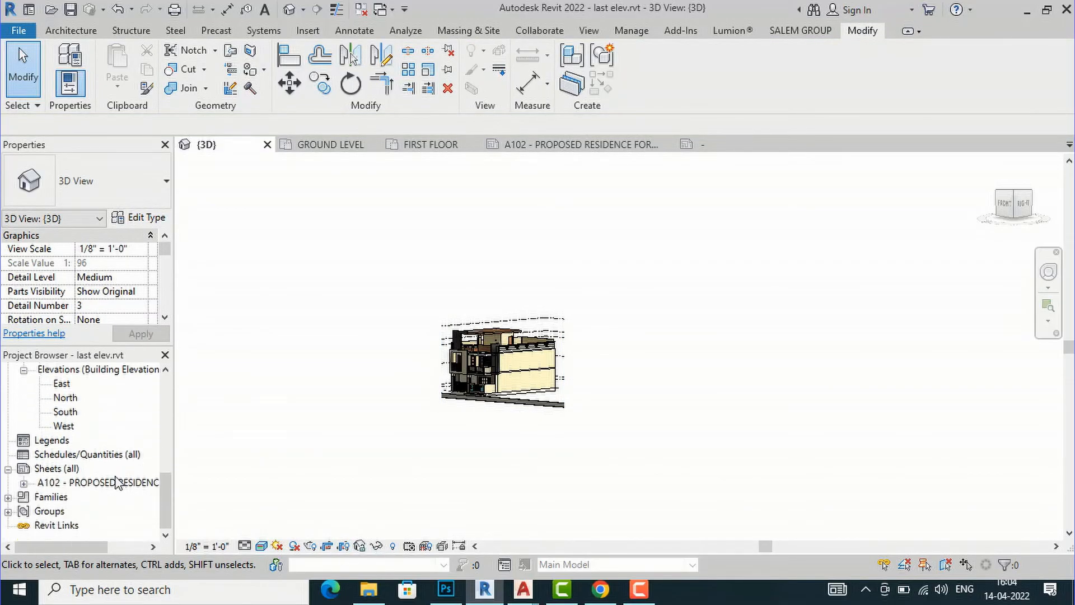
{"action": "double_click", "coordinate": [94, 483]}
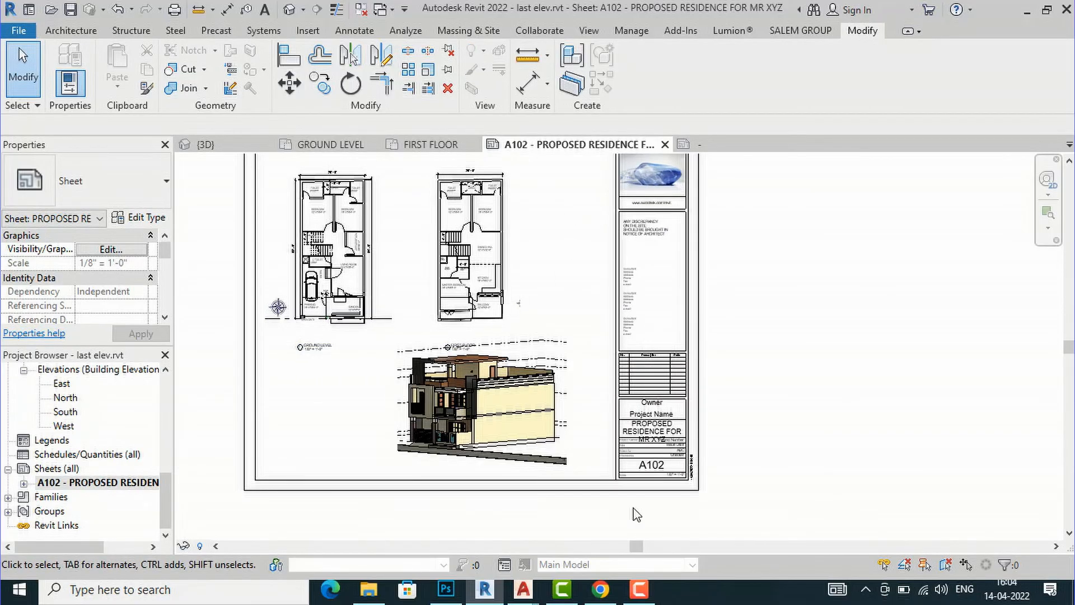
{"action": "left_click", "coordinate": [462, 415]}
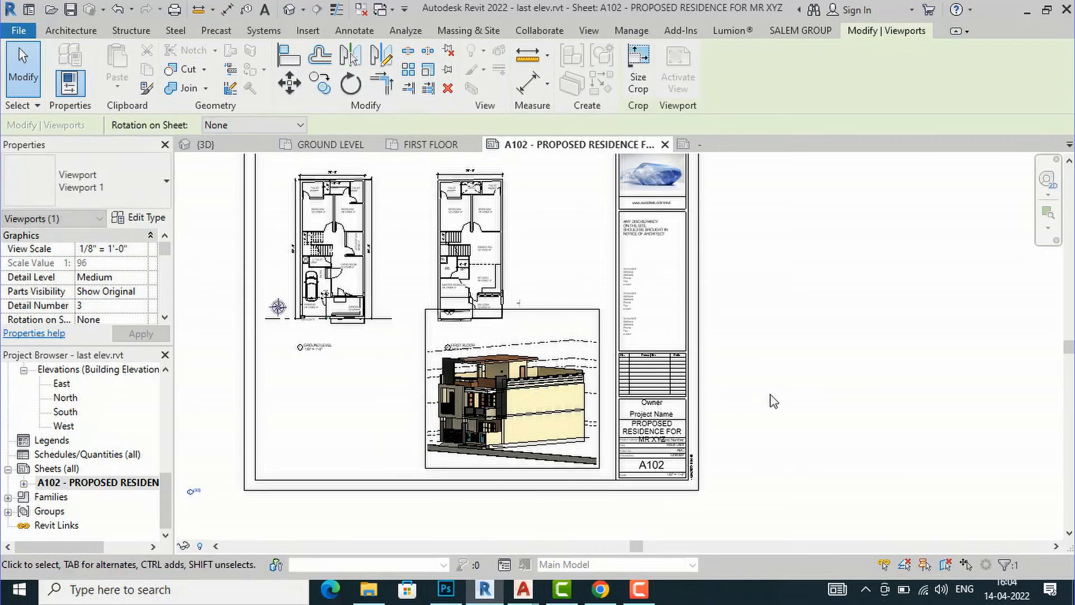
{"action": "left_click", "coordinate": [763, 401]}
{"action": "scroll", "coordinate": [823, 391], "scroll_direction": "down", "scroll_amount": 2}
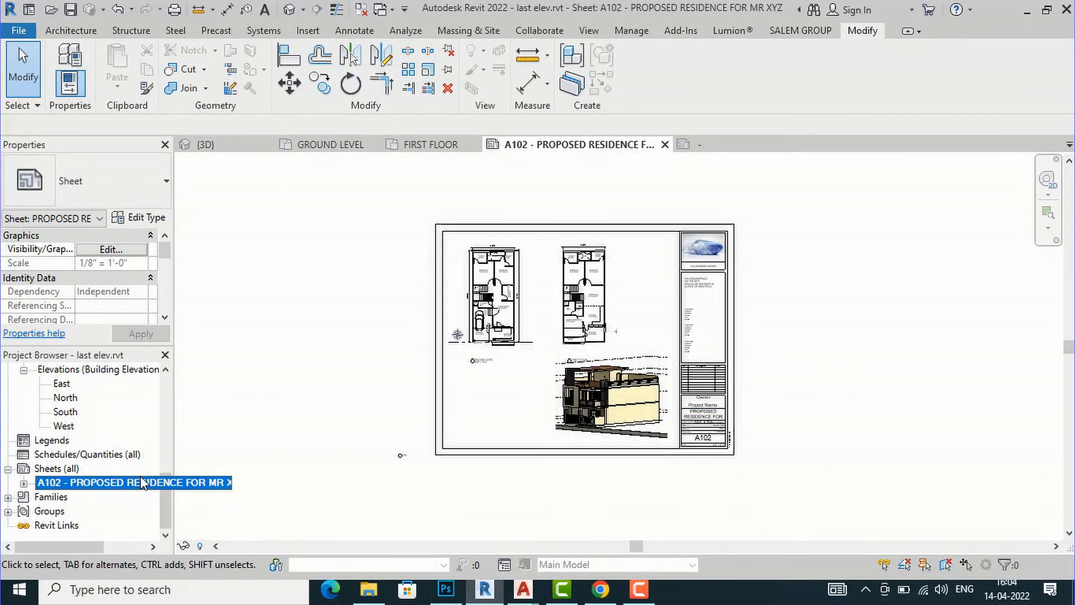
Step: Open the East, North and South elevations in turn to examine the facades of the house
{"action": "scroll", "coordinate": [85, 473], "scroll_direction": "up", "scroll_amount": 1}
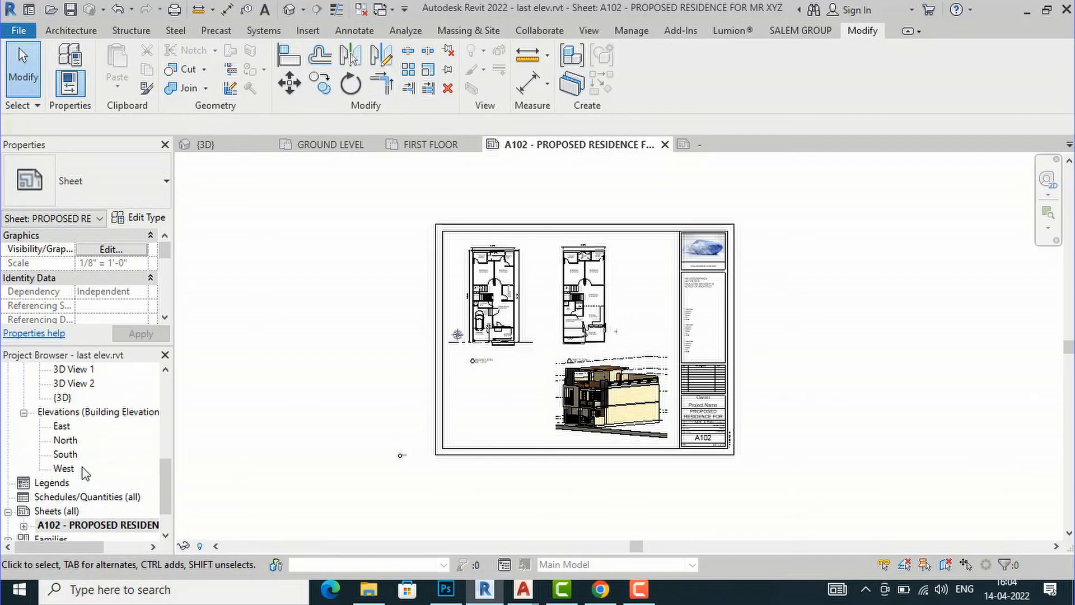
{"action": "double_click", "coordinate": [62, 426]}
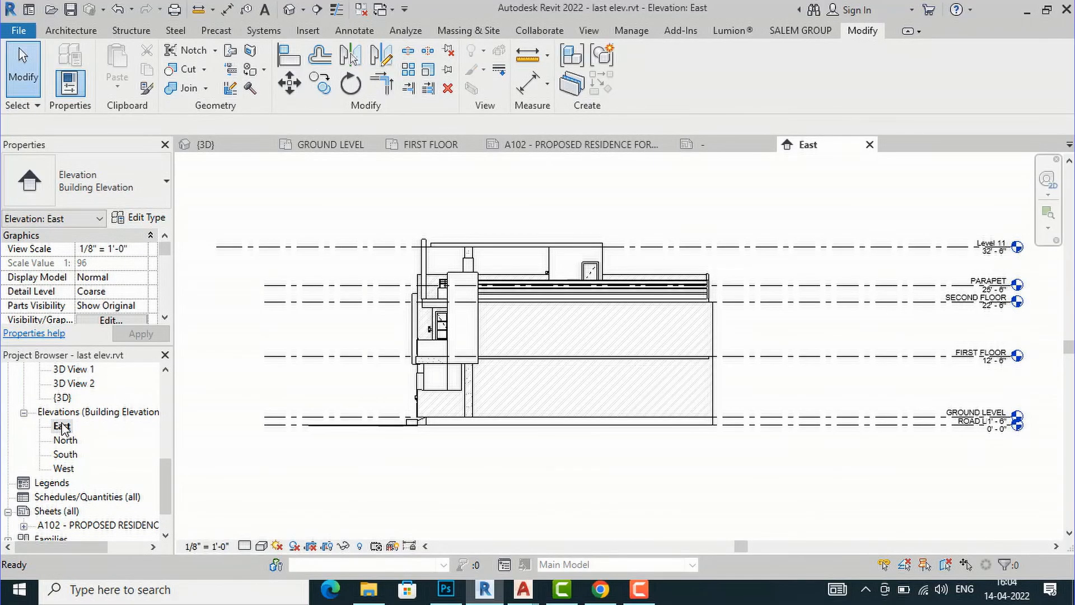
{"action": "double_click", "coordinate": [65, 440]}
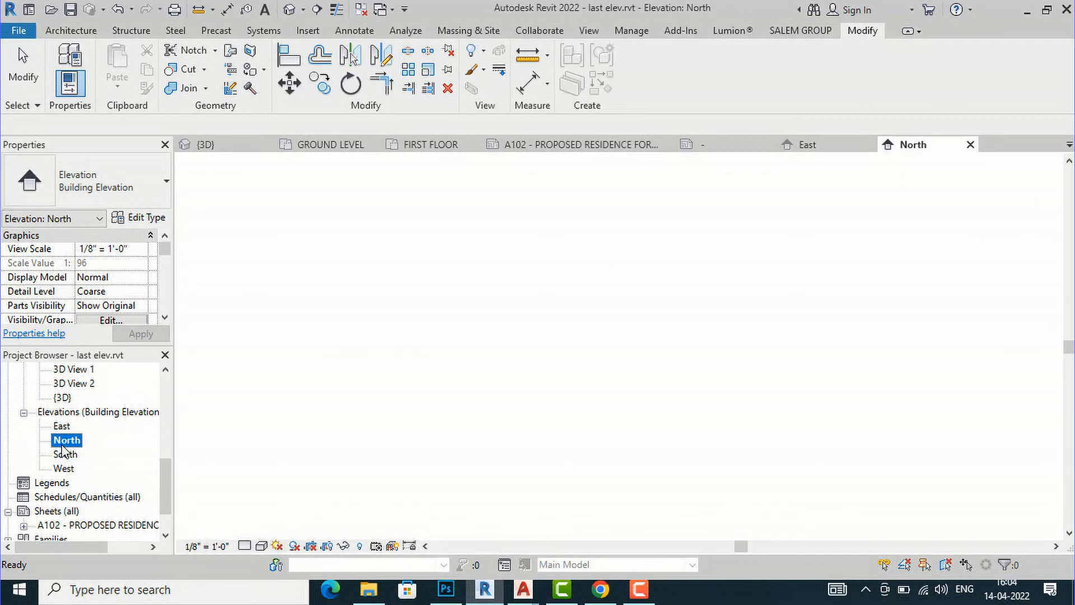
{"action": "double_click", "coordinate": [65, 454]}
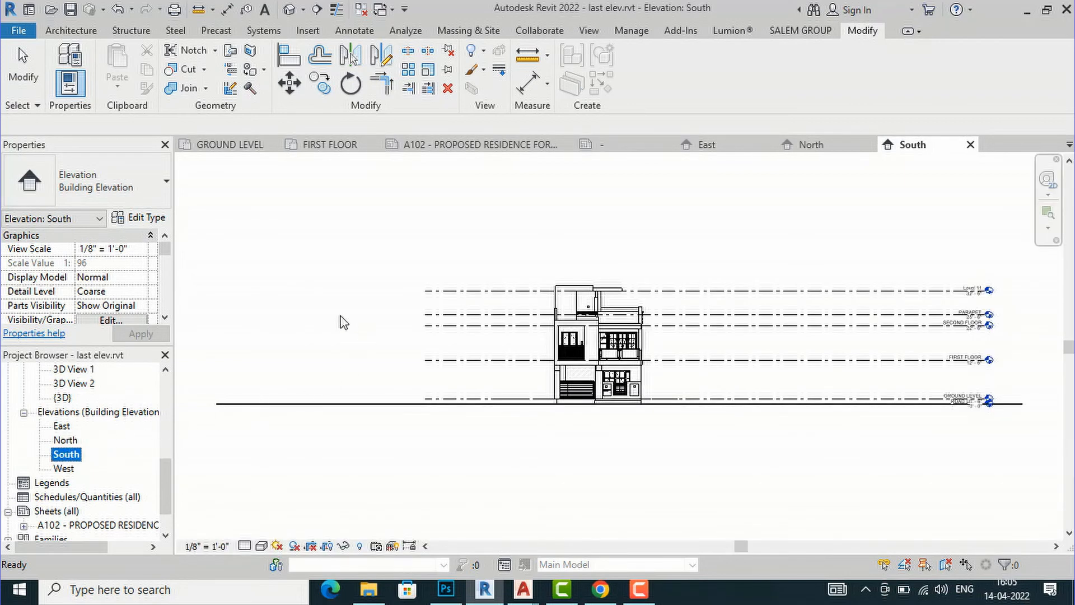
Step: Return to sheet A102 and place the South elevation below the ground level plan, with the house beside the 3D view
{"action": "scroll", "coordinate": [111, 498], "scroll_direction": "down", "scroll_amount": 1}
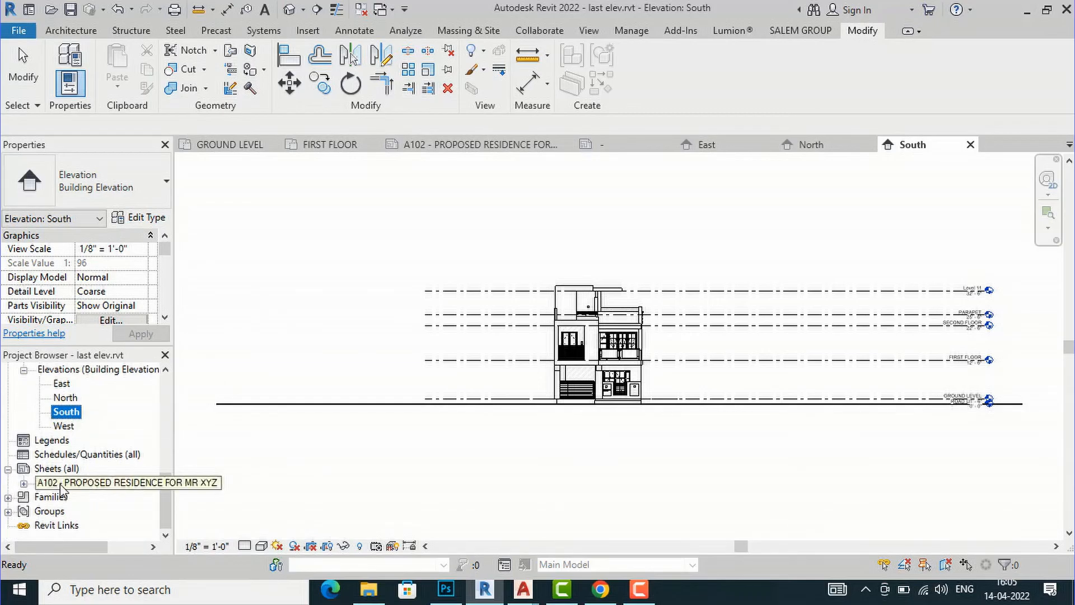
{"action": "double_click", "coordinate": [91, 485]}
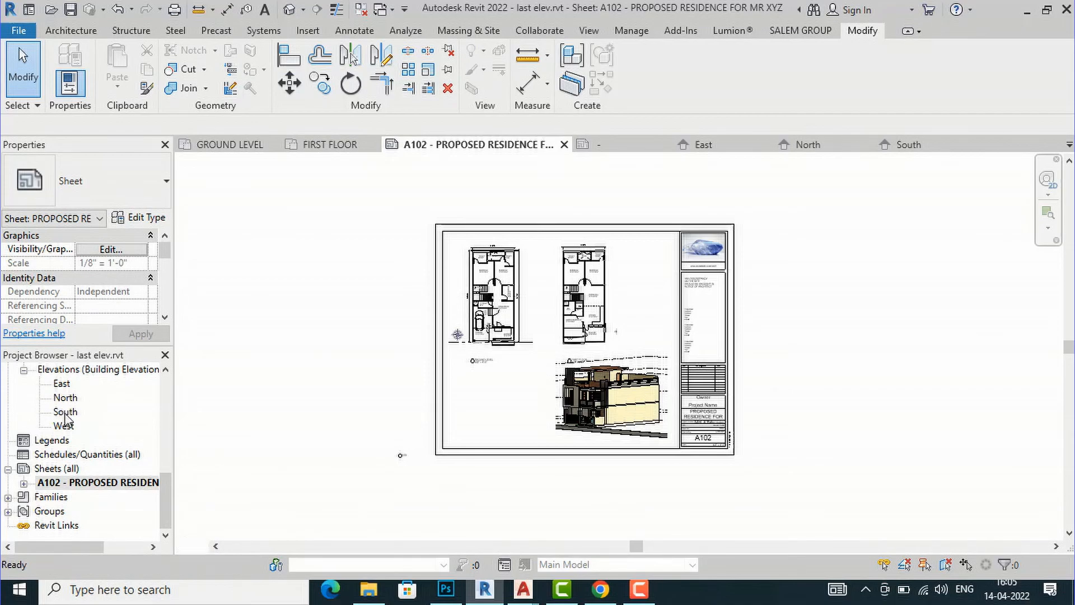
{"action": "left_click", "coordinate": [65, 412]}
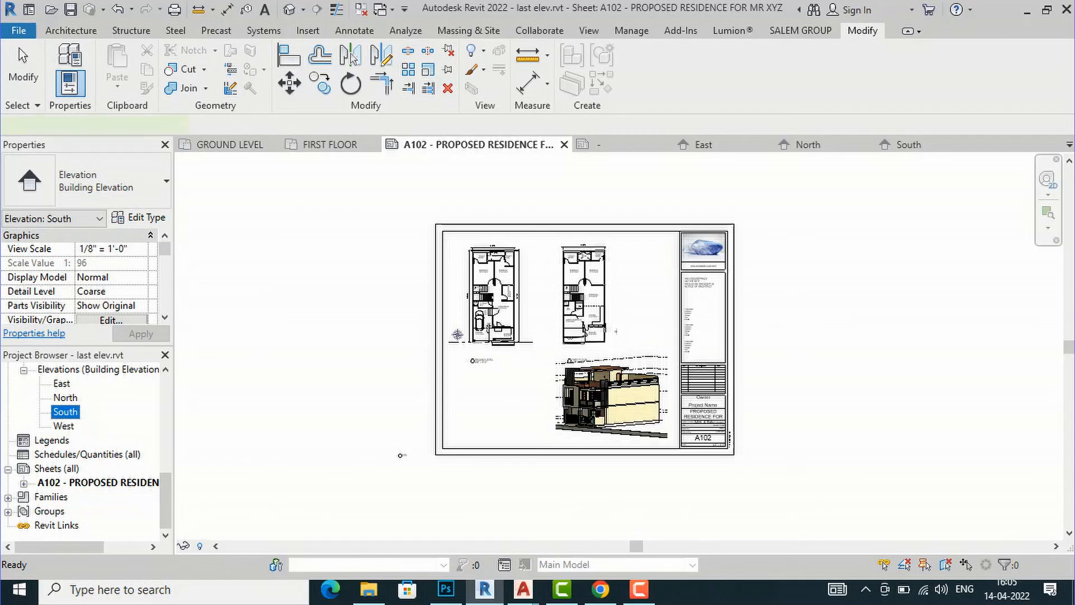
{"action": "left_click", "coordinate": [489, 399]}
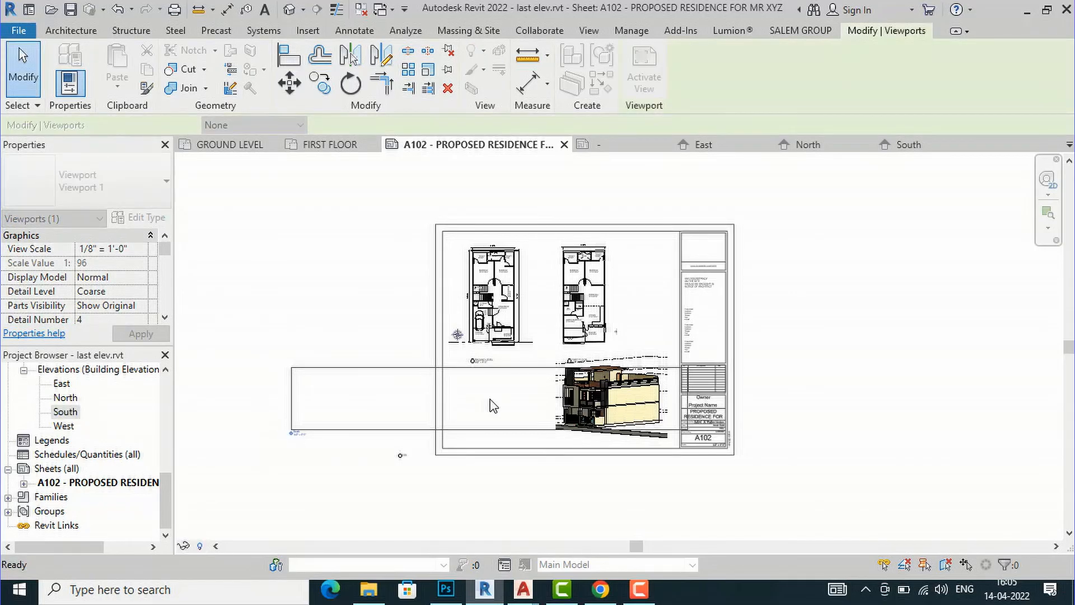
{"action": "scroll", "coordinate": [515, 414], "scroll_direction": "up", "scroll_amount": 3}
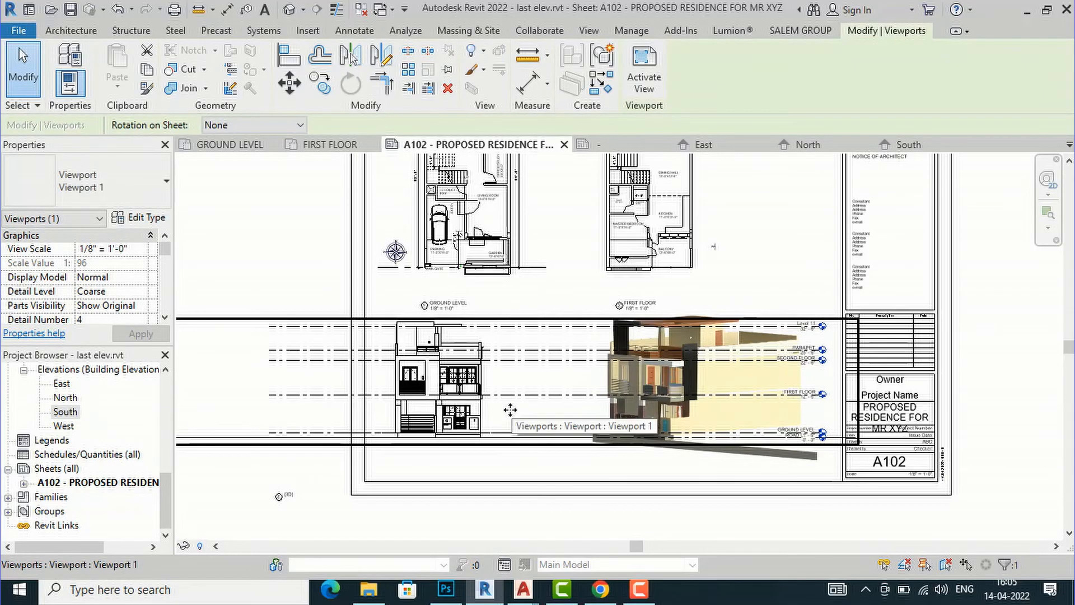
{"action": "left_click_drag", "start_coordinate": [461, 397], "coordinate": [515, 416]}
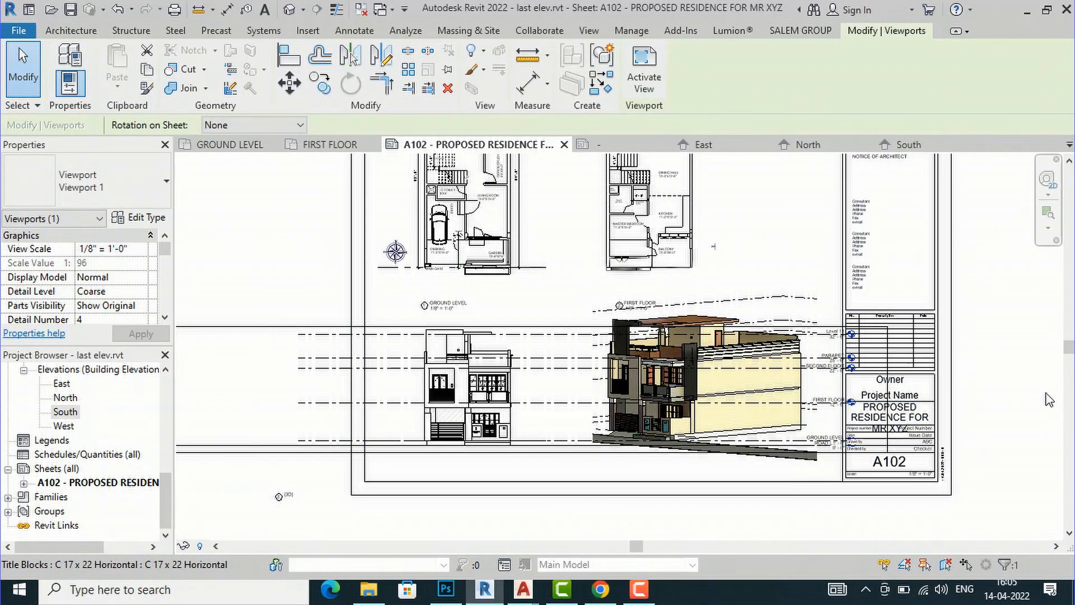
{"action": "left_click", "coordinate": [1035, 392]}
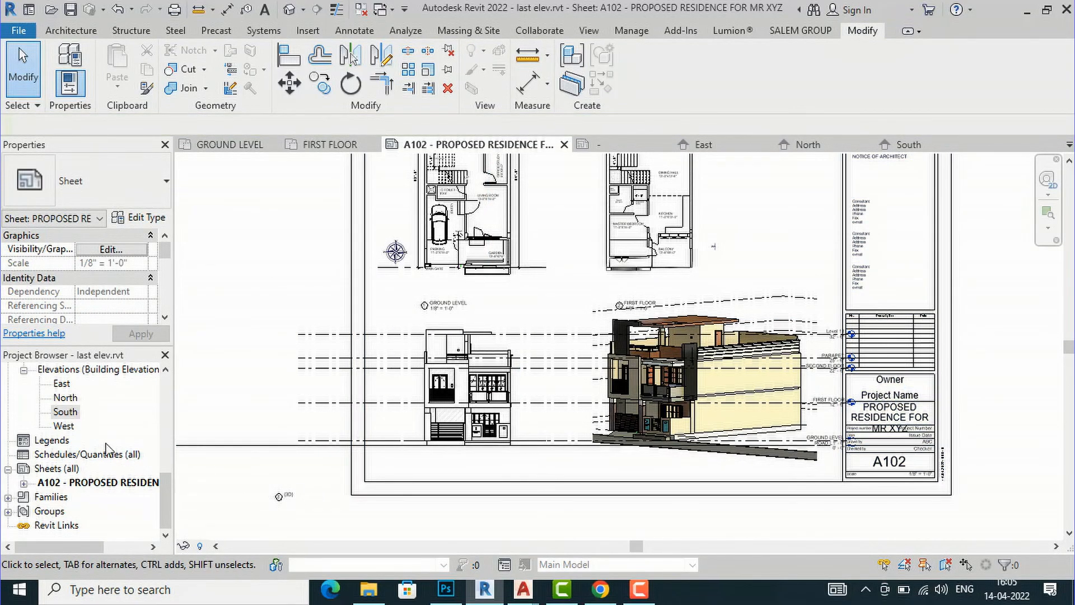
Step: Open the South elevation and show its crop region
{"action": "scroll", "coordinate": [96, 430], "scroll_direction": "up", "scroll_amount": 1}
{"action": "double_click", "coordinate": [65, 427]}
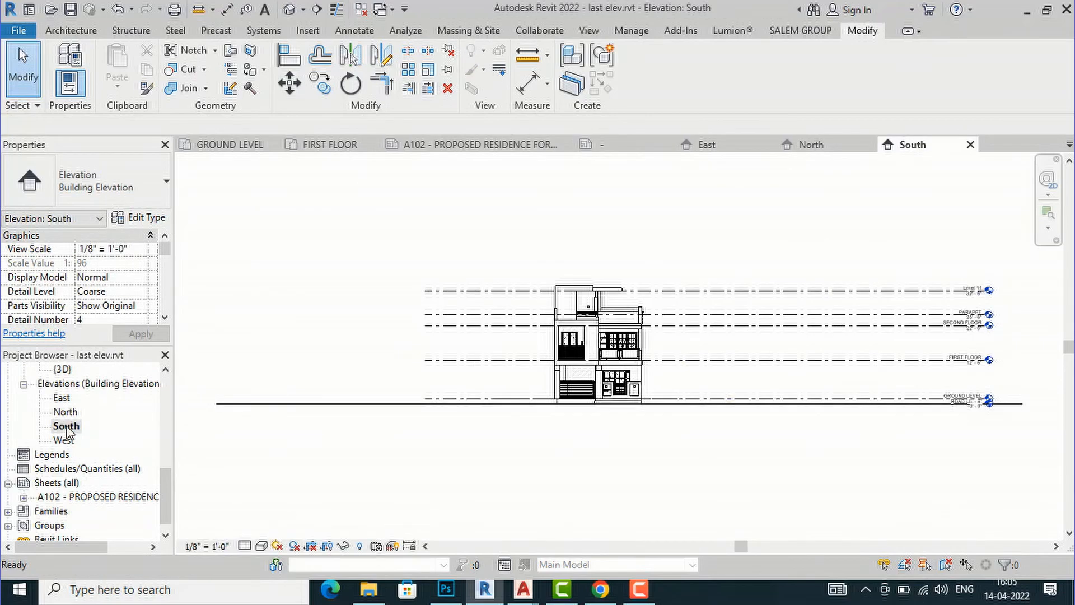
{"action": "left_click", "coordinate": [329, 546]}
{"action": "scroll", "coordinate": [480, 393], "scroll_direction": "down", "scroll_amount": 2}
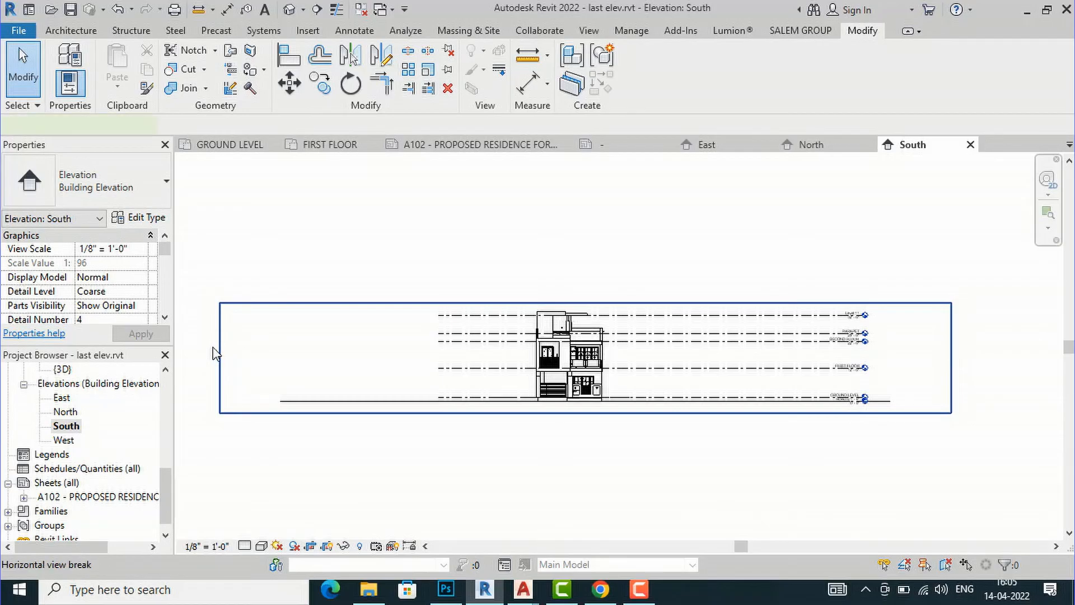
Step: Pull the South elevation's left and right crop edges in close around the house and hide the crop region
{"action": "left_click", "coordinate": [216, 363]}
{"action": "left_click", "coordinate": [221, 358]}
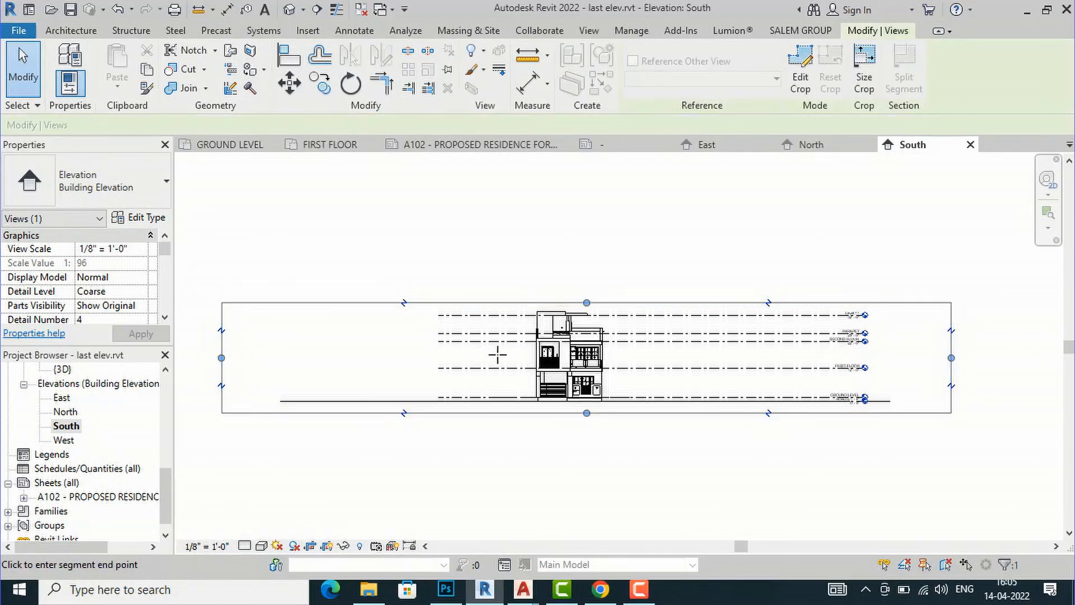
{"action": "left_click", "coordinate": [512, 357]}
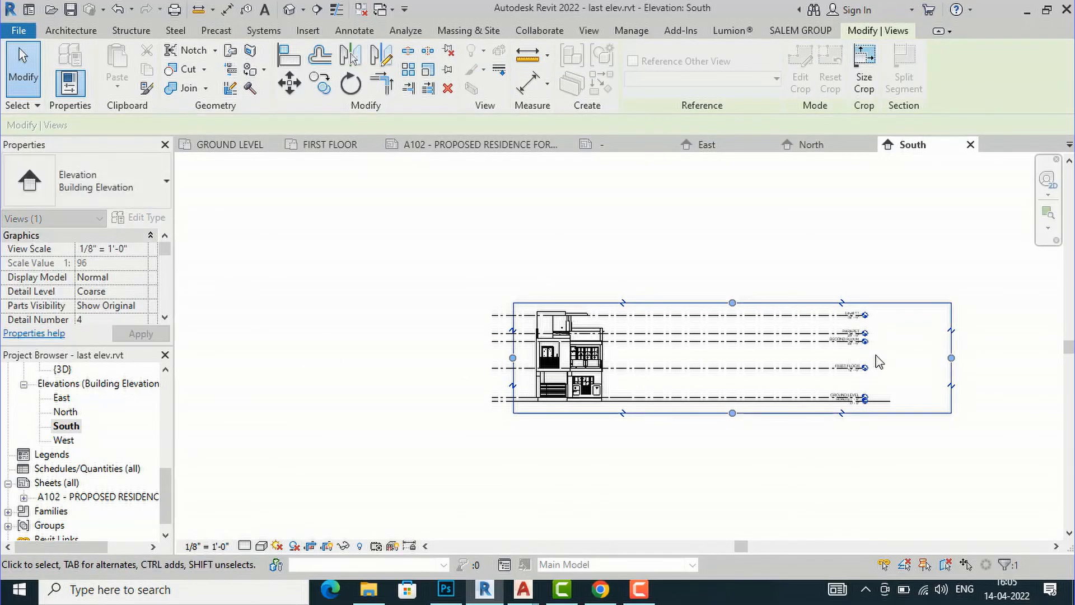
{"action": "left_click", "coordinate": [952, 359]}
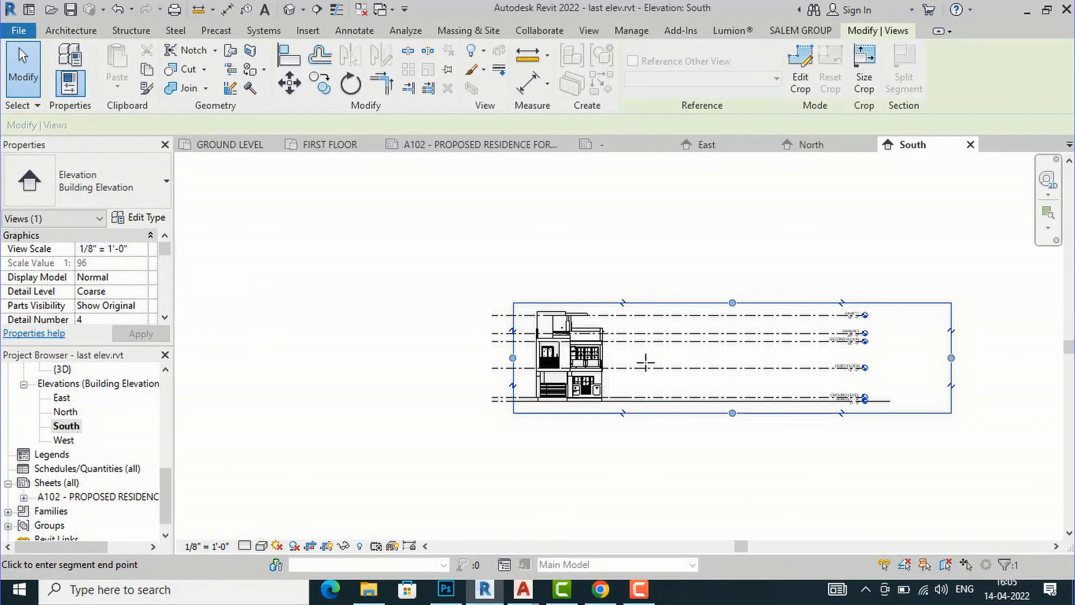
{"action": "left_click", "coordinate": [619, 357]}
{"action": "left_click", "coordinate": [741, 389]}
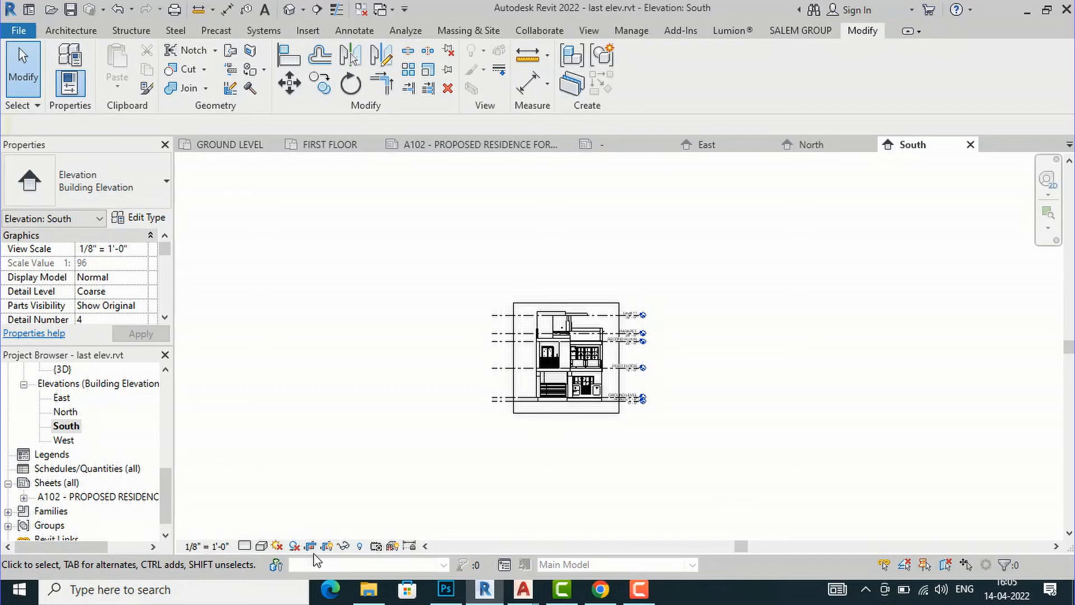
{"action": "left_click", "coordinate": [327, 546]}
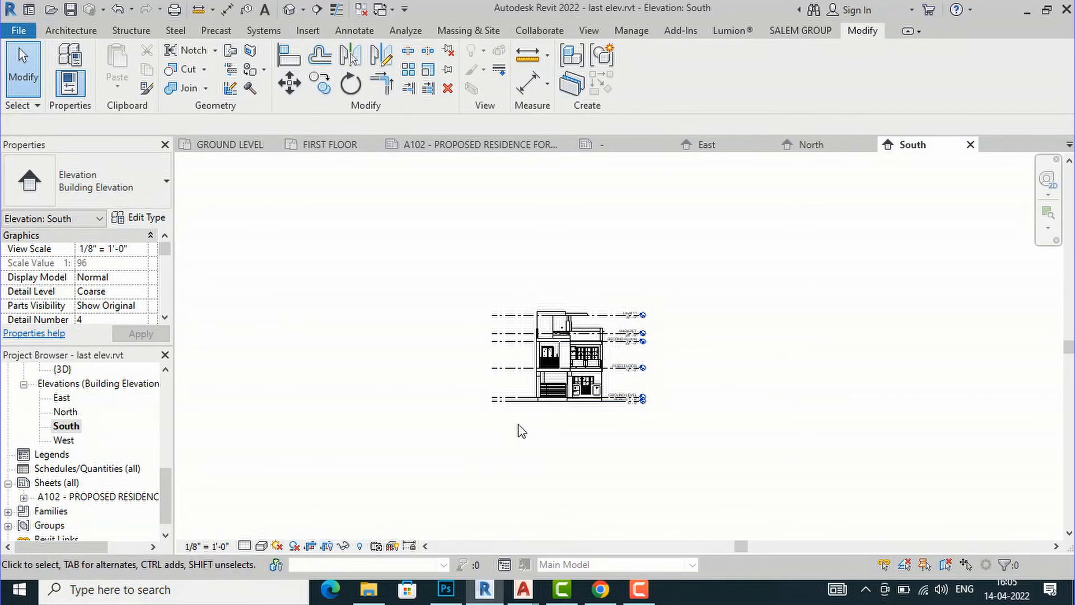
Step: Return to sheet A102 and examine the layout of the cropped South elevation with the other viewports
{"action": "double_click", "coordinate": [88, 496]}
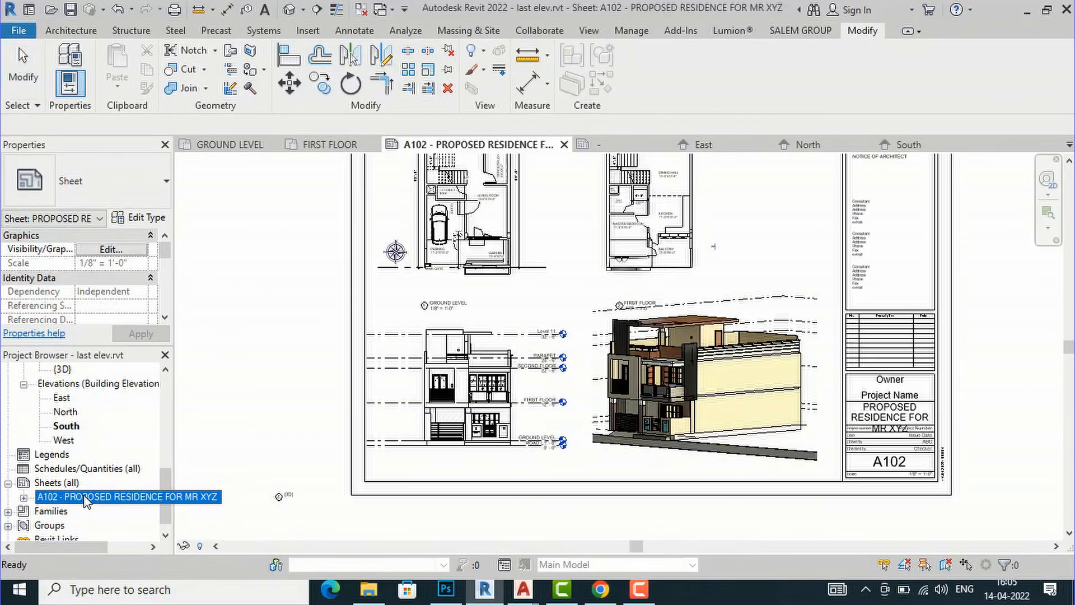
{"action": "scroll", "coordinate": [412, 414], "scroll_direction": "down", "scroll_amount": 3}
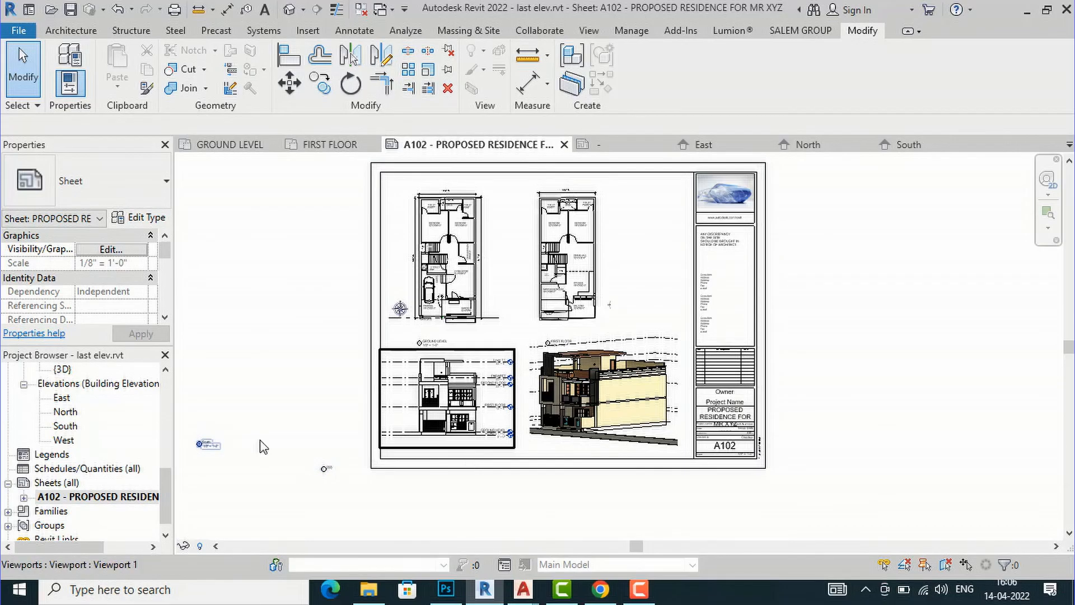
{"action": "scroll", "coordinate": [104, 431], "scroll_direction": "up", "scroll_amount": 3}
{"action": "scroll", "coordinate": [103, 431], "scroll_direction": "up", "scroll_amount": 3}
{"action": "scroll", "coordinate": [210, 260], "scroll_direction": "up", "scroll_amount": 2}
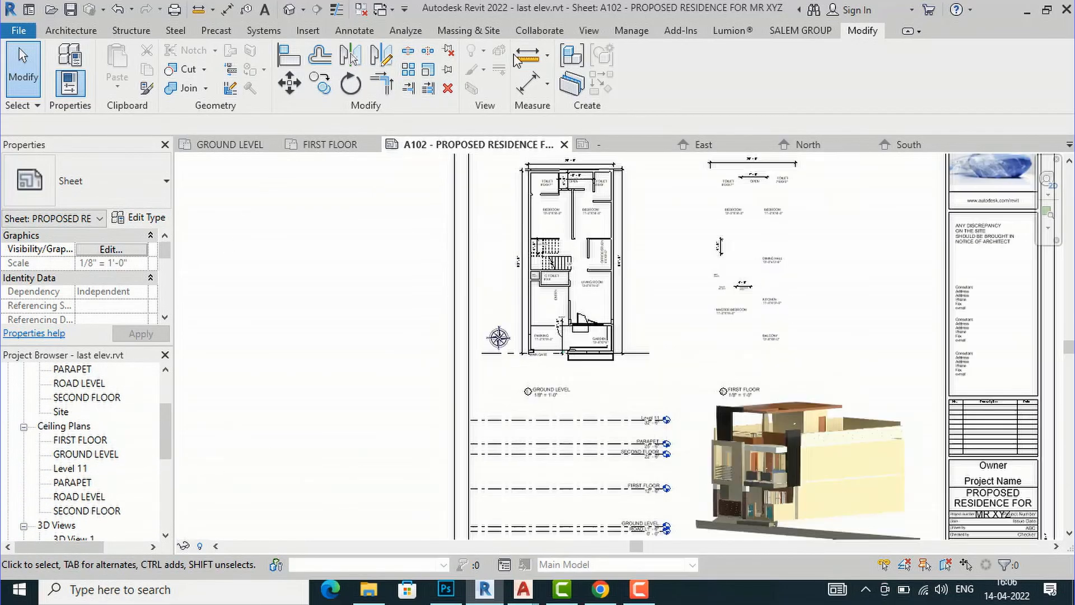
{"action": "scroll", "coordinate": [320, 215], "scroll_direction": "down", "scroll_amount": 2}
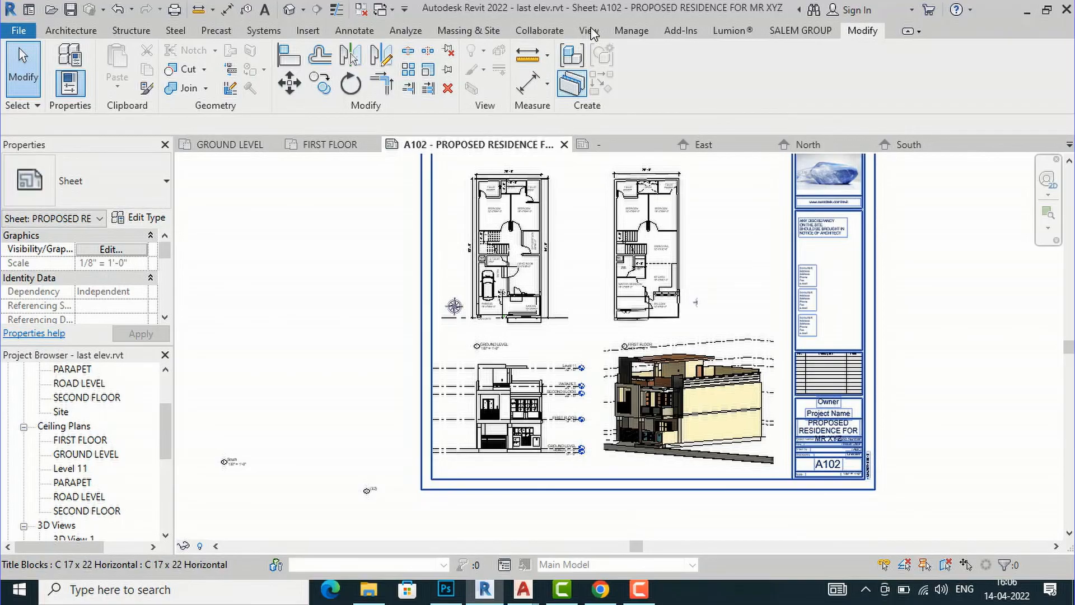
Step: Try placing the West elevation on sheet A102 from the list of available views, over the first floor plan and title block
{"action": "left_click", "coordinate": [589, 31]}
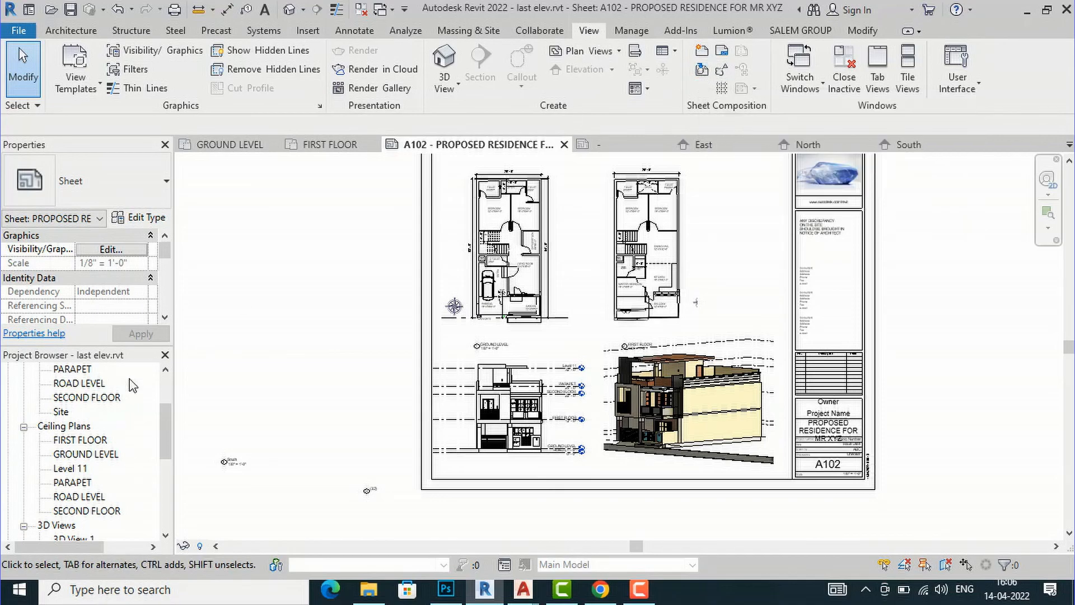
{"action": "scroll", "coordinate": [112, 408], "scroll_direction": "up", "scroll_amount": 2}
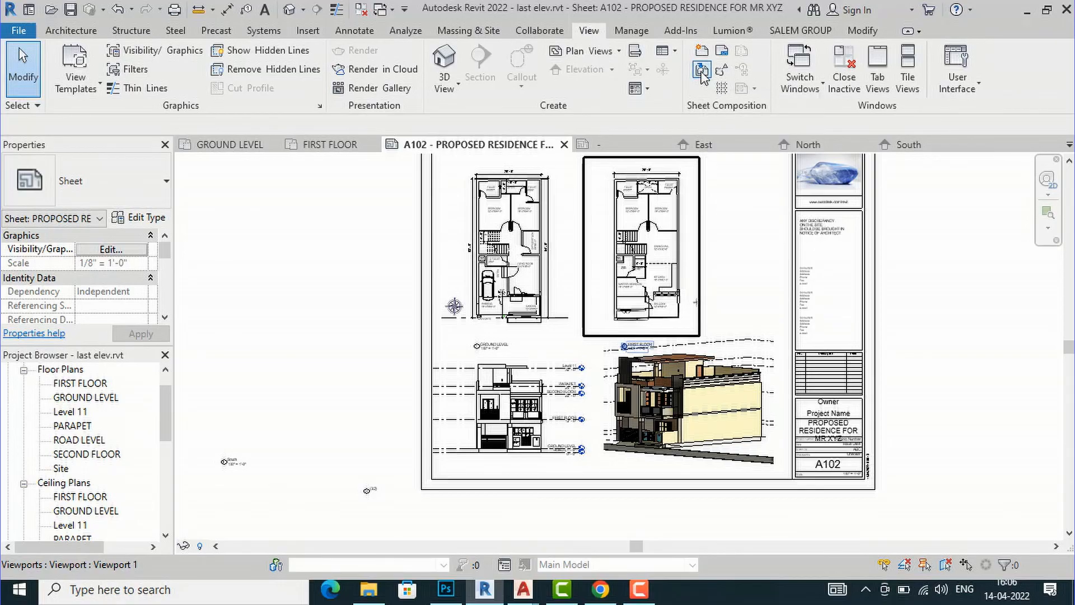
{"action": "left_click", "coordinate": [702, 71]}
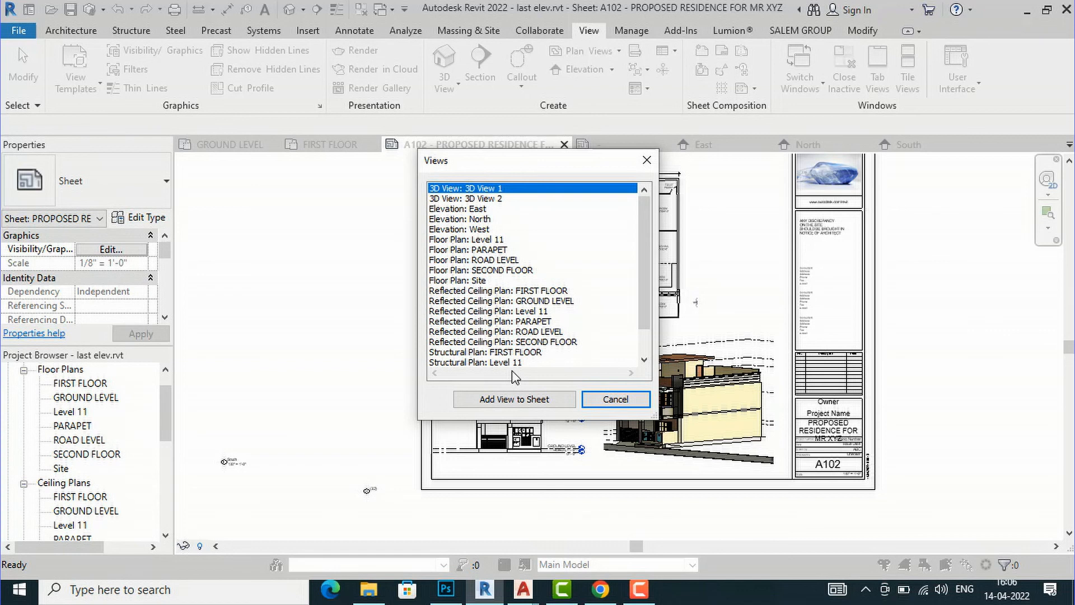
{"action": "scroll", "coordinate": [499, 318], "scroll_direction": "down", "scroll_amount": 1}
{"action": "scroll", "coordinate": [482, 280], "scroll_direction": "up", "scroll_amount": 1}
{"action": "left_click", "coordinate": [476, 229]}
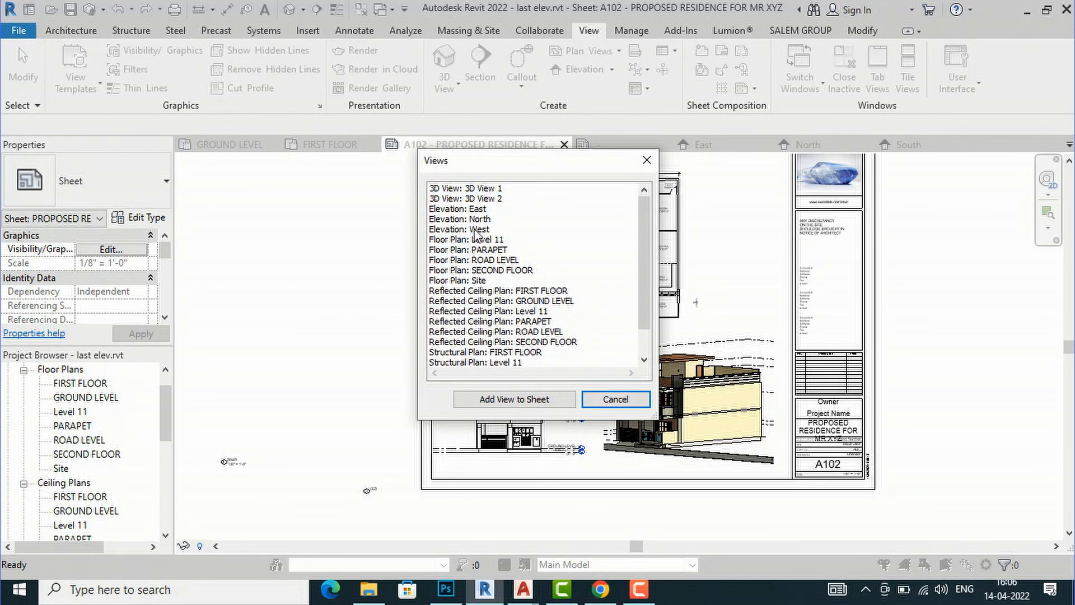
{"action": "left_click", "coordinate": [542, 399]}
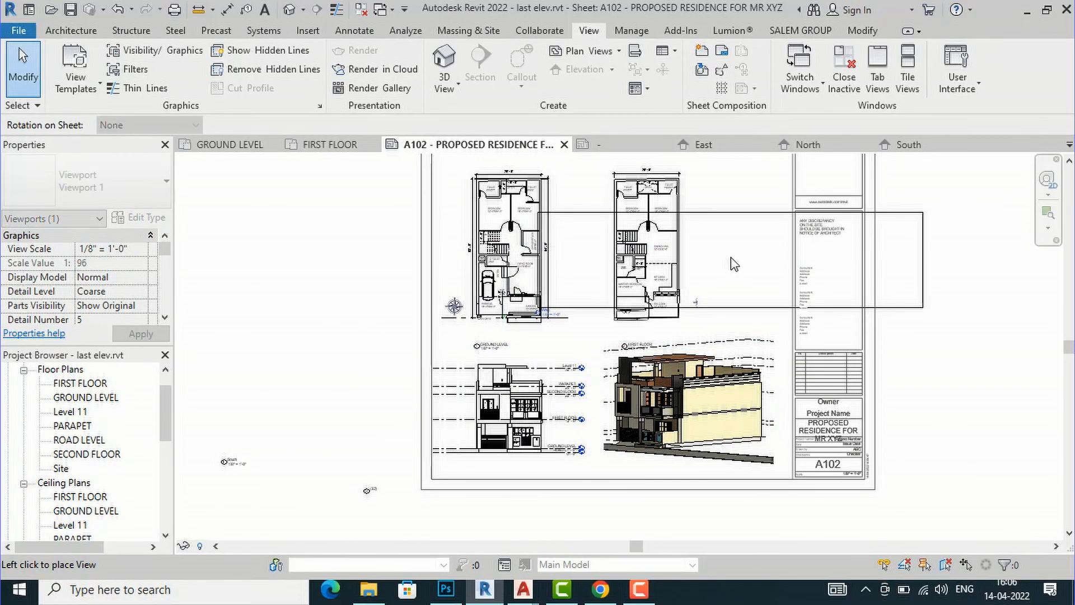
{"action": "left_click", "coordinate": [746, 230]}
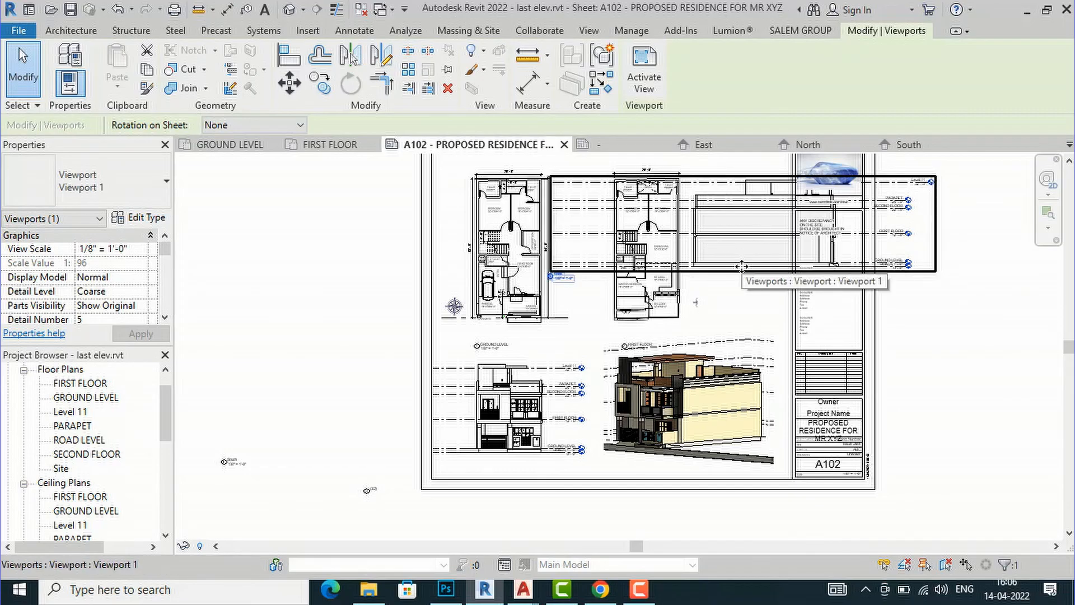
{"action": "left_click", "coordinate": [941, 347]}
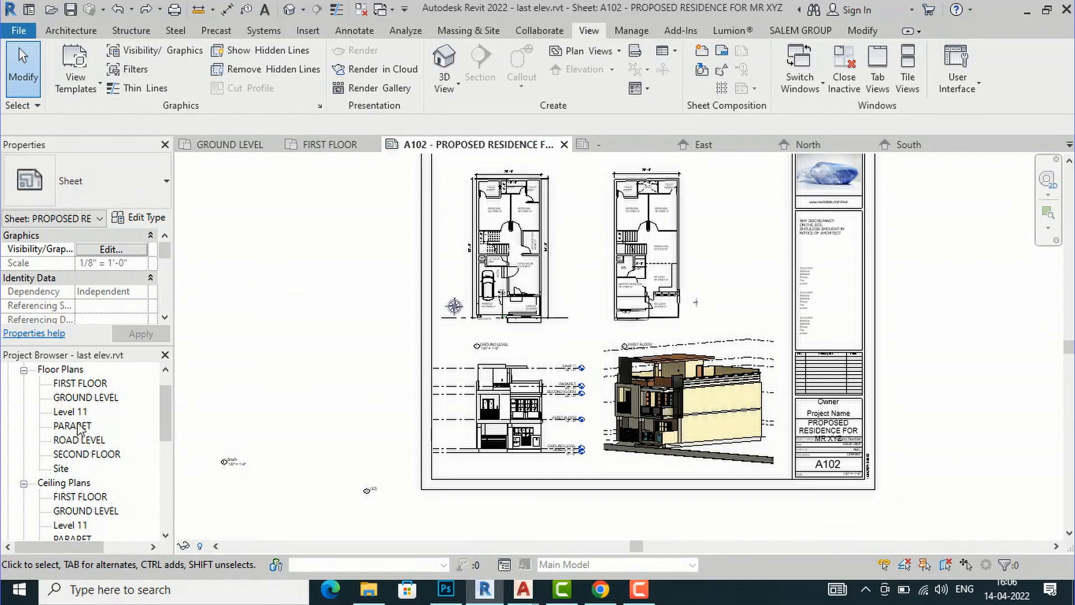
{"action": "scroll", "coordinate": [78, 417], "scroll_direction": "up", "scroll_amount": 2}
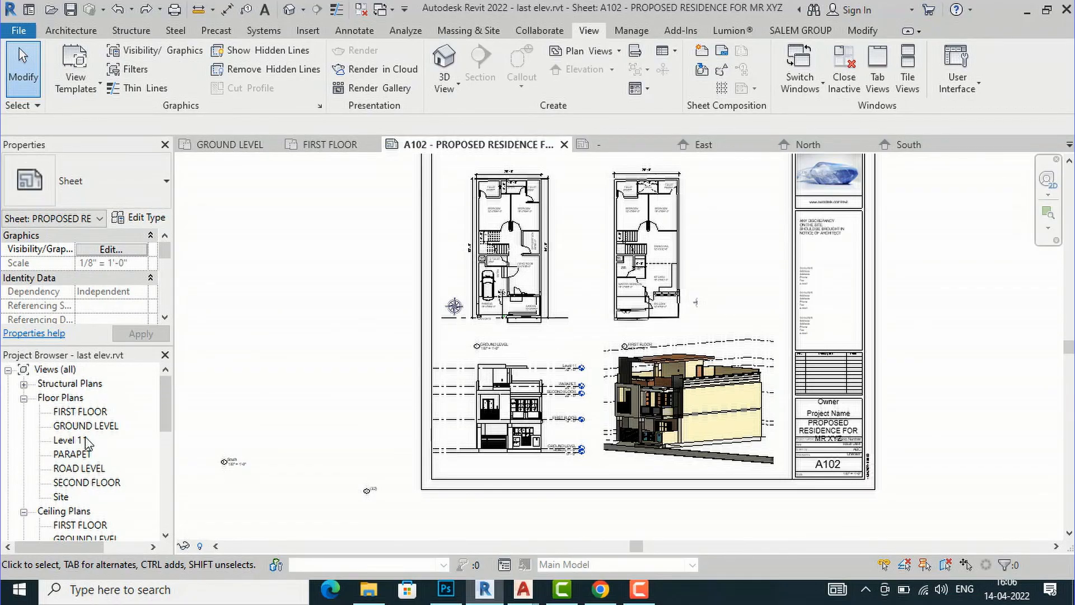
{"action": "scroll", "coordinate": [87, 442], "scroll_direction": "down", "scroll_amount": 2}
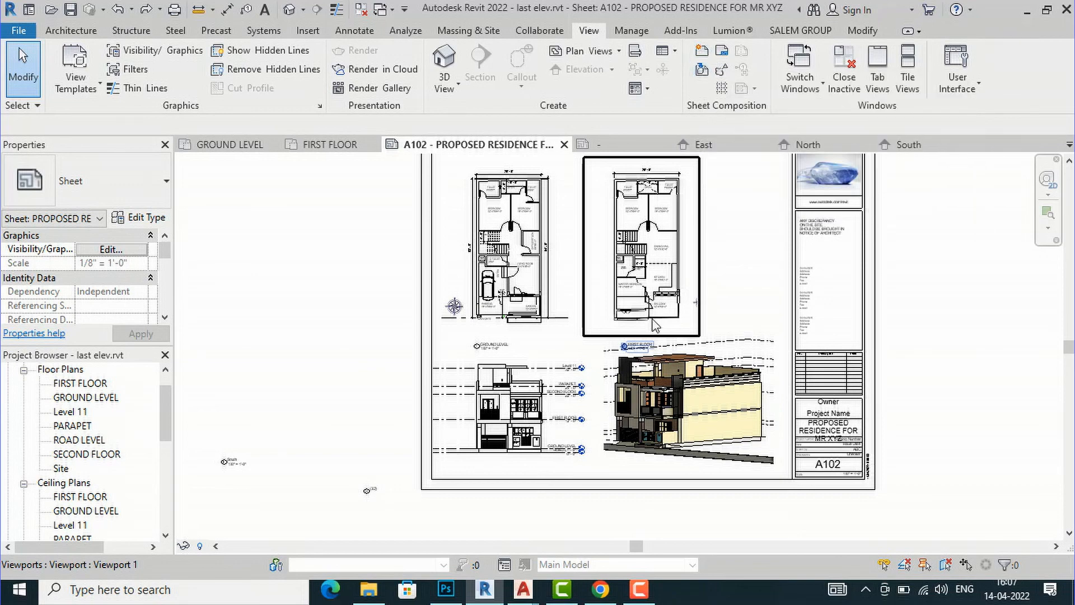
{"action": "scroll", "coordinate": [360, 413], "scroll_direction": "down", "scroll_amount": 2}
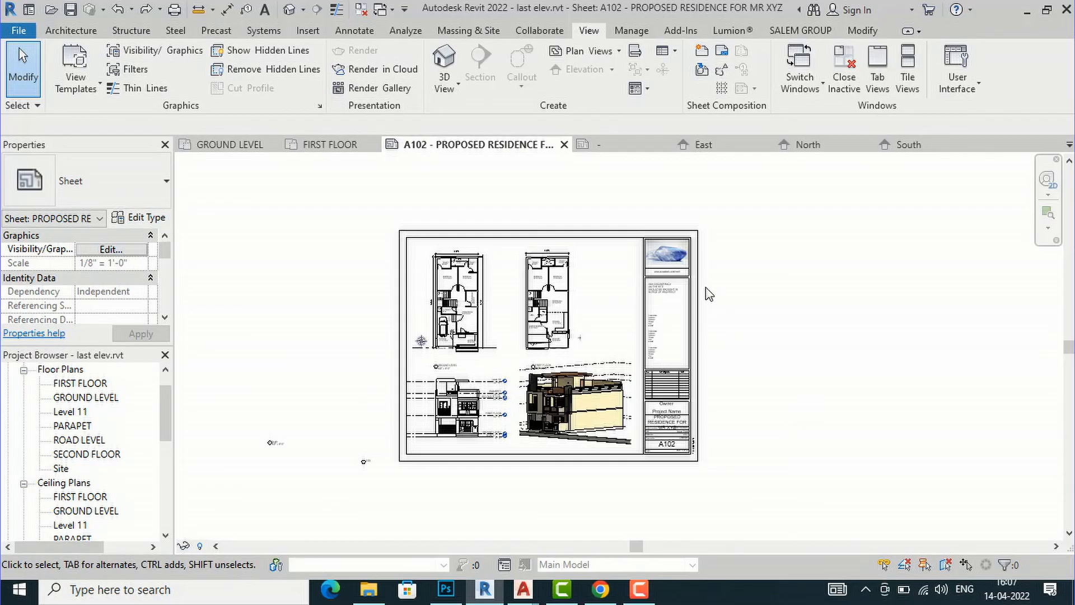
{"action": "scroll", "coordinate": [705, 296], "scroll_direction": "up", "scroll_amount": 2}
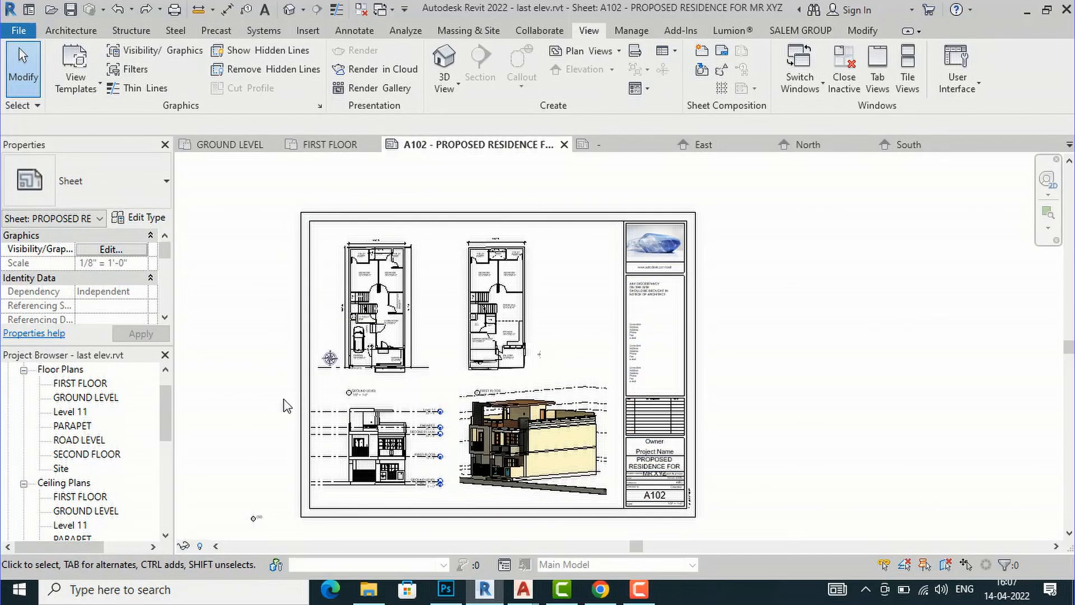